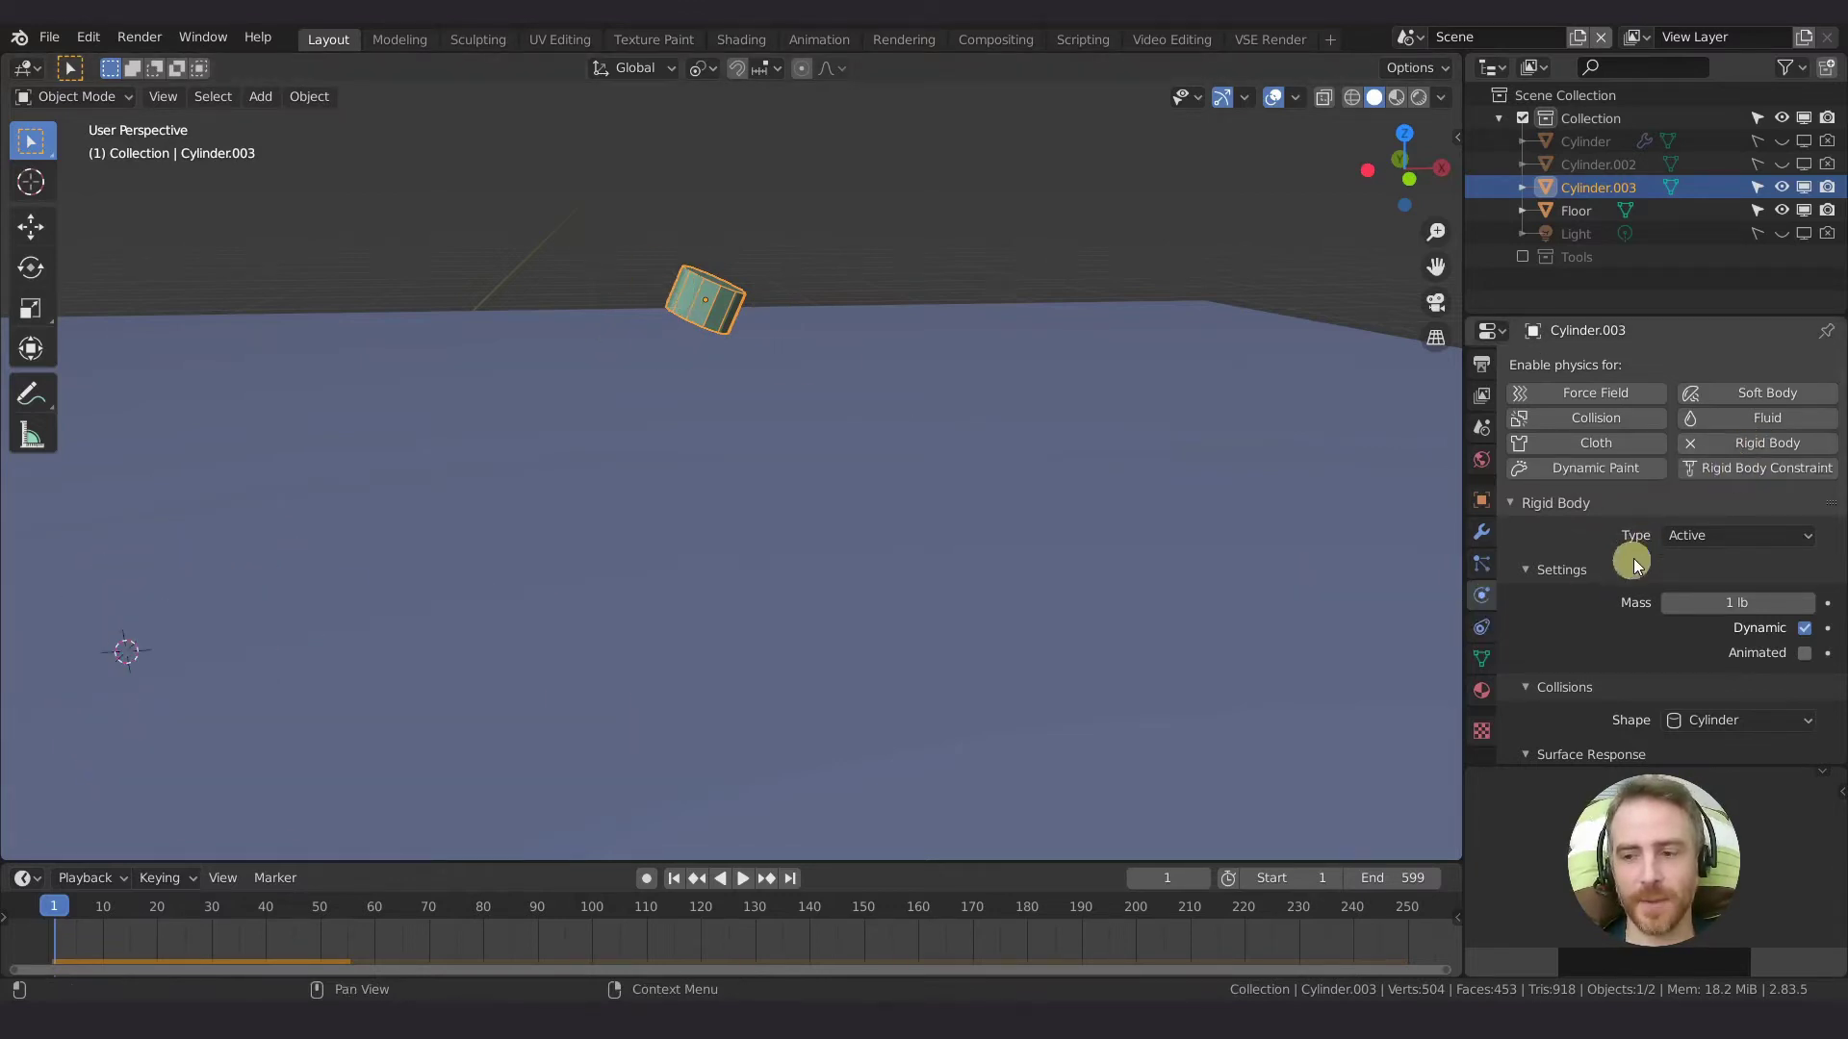
Step: Scroll down the Physics properties to expand Cylinder.003's rigid body Collections subpanel
scroll(1651, 558, down, 3)
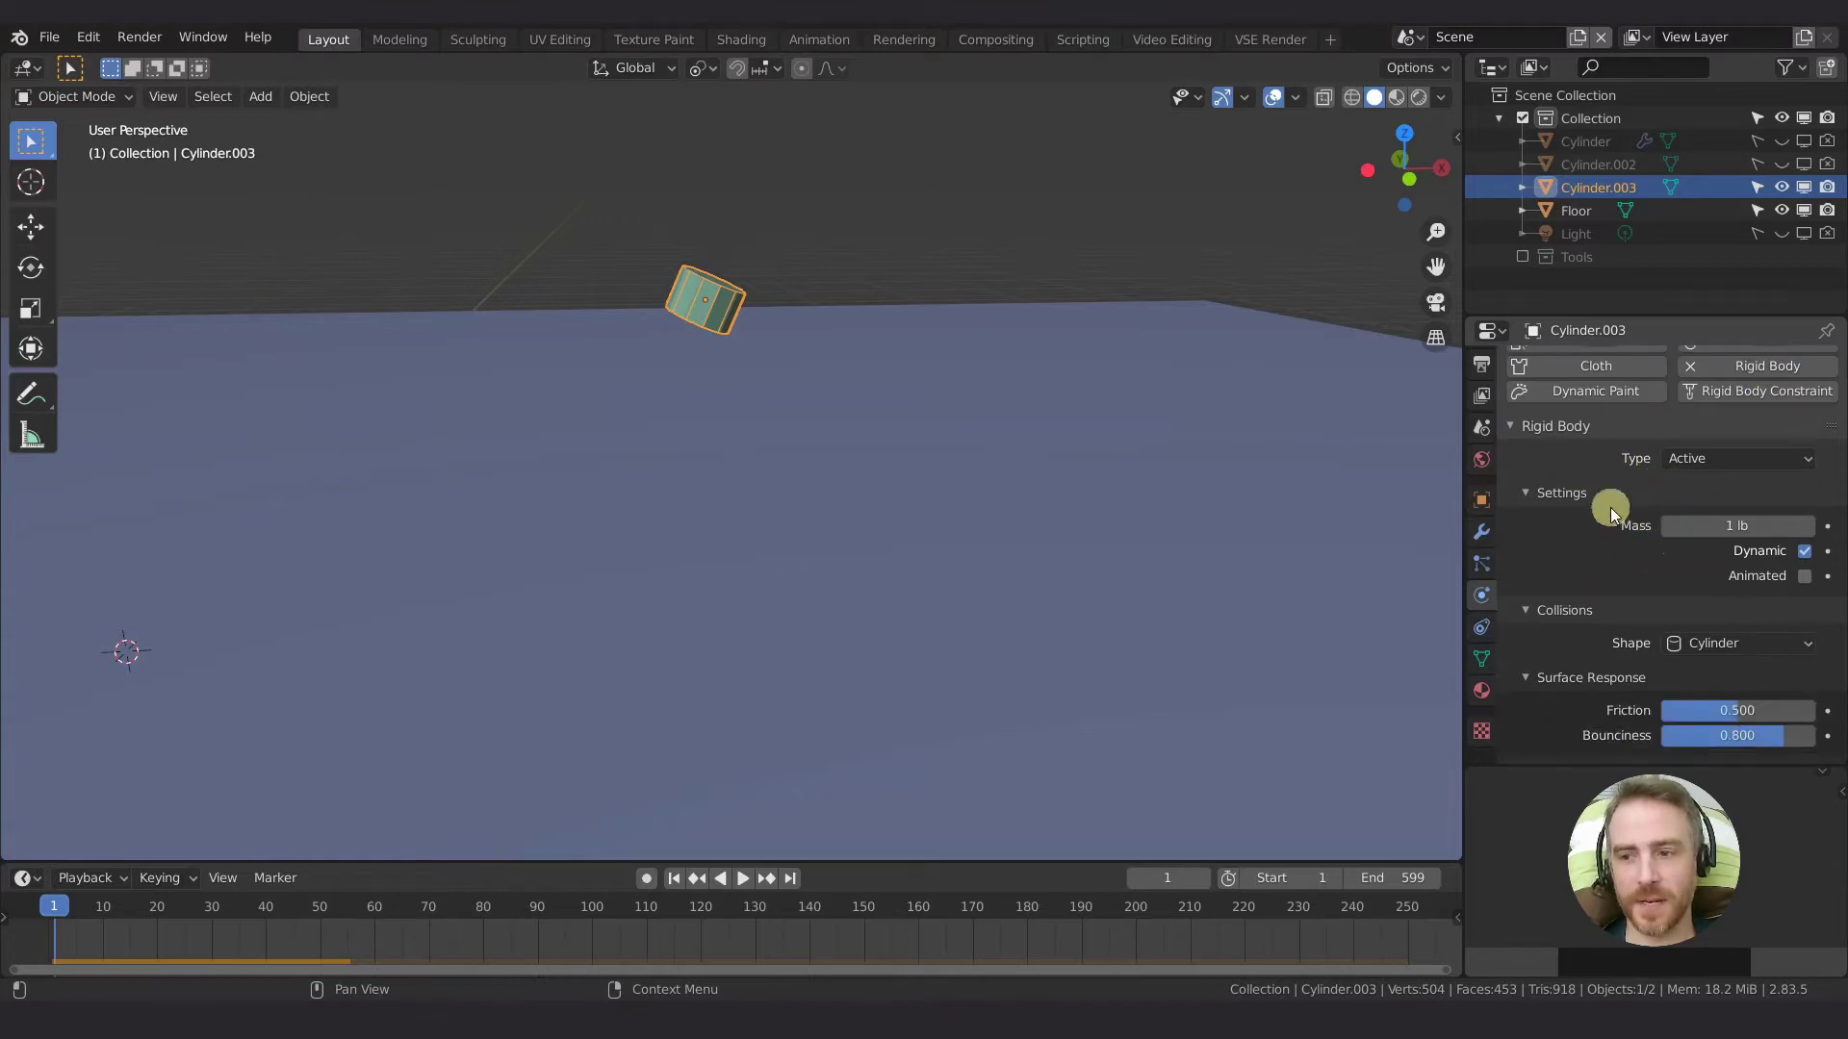
scroll(1667, 513, down, 3)
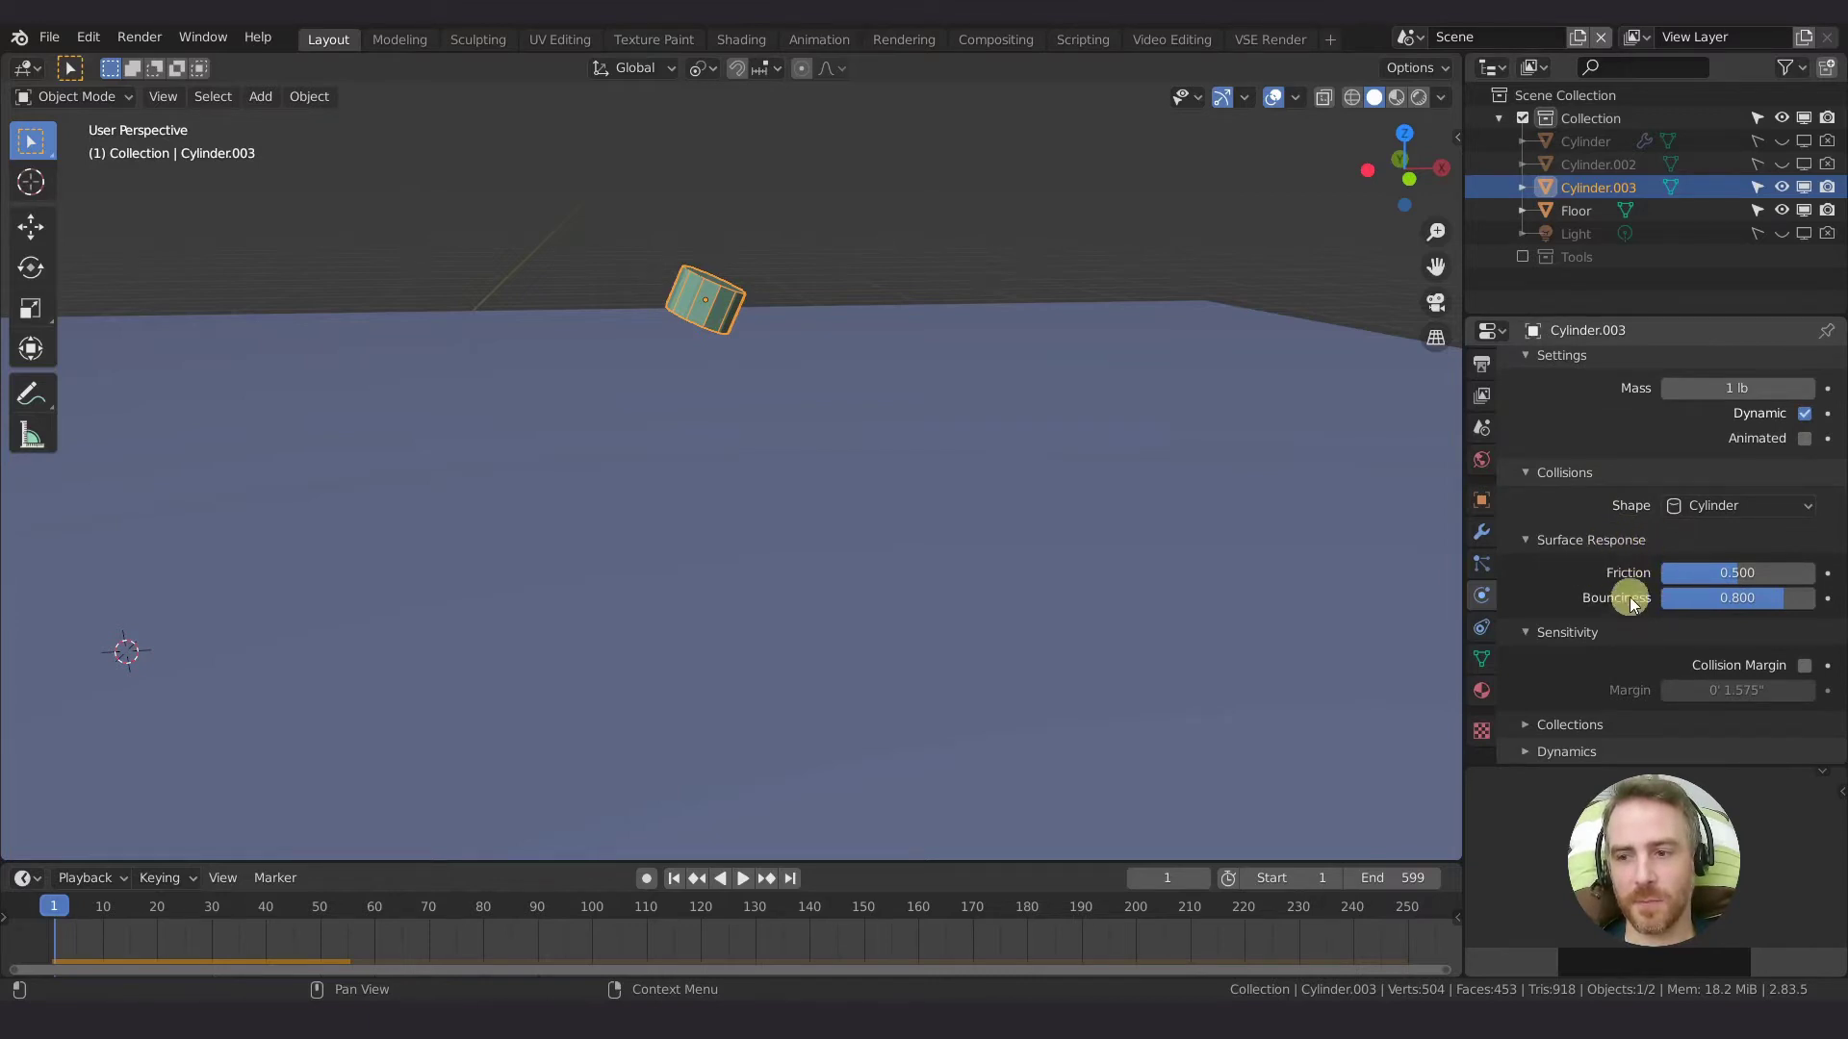
click(1586, 728)
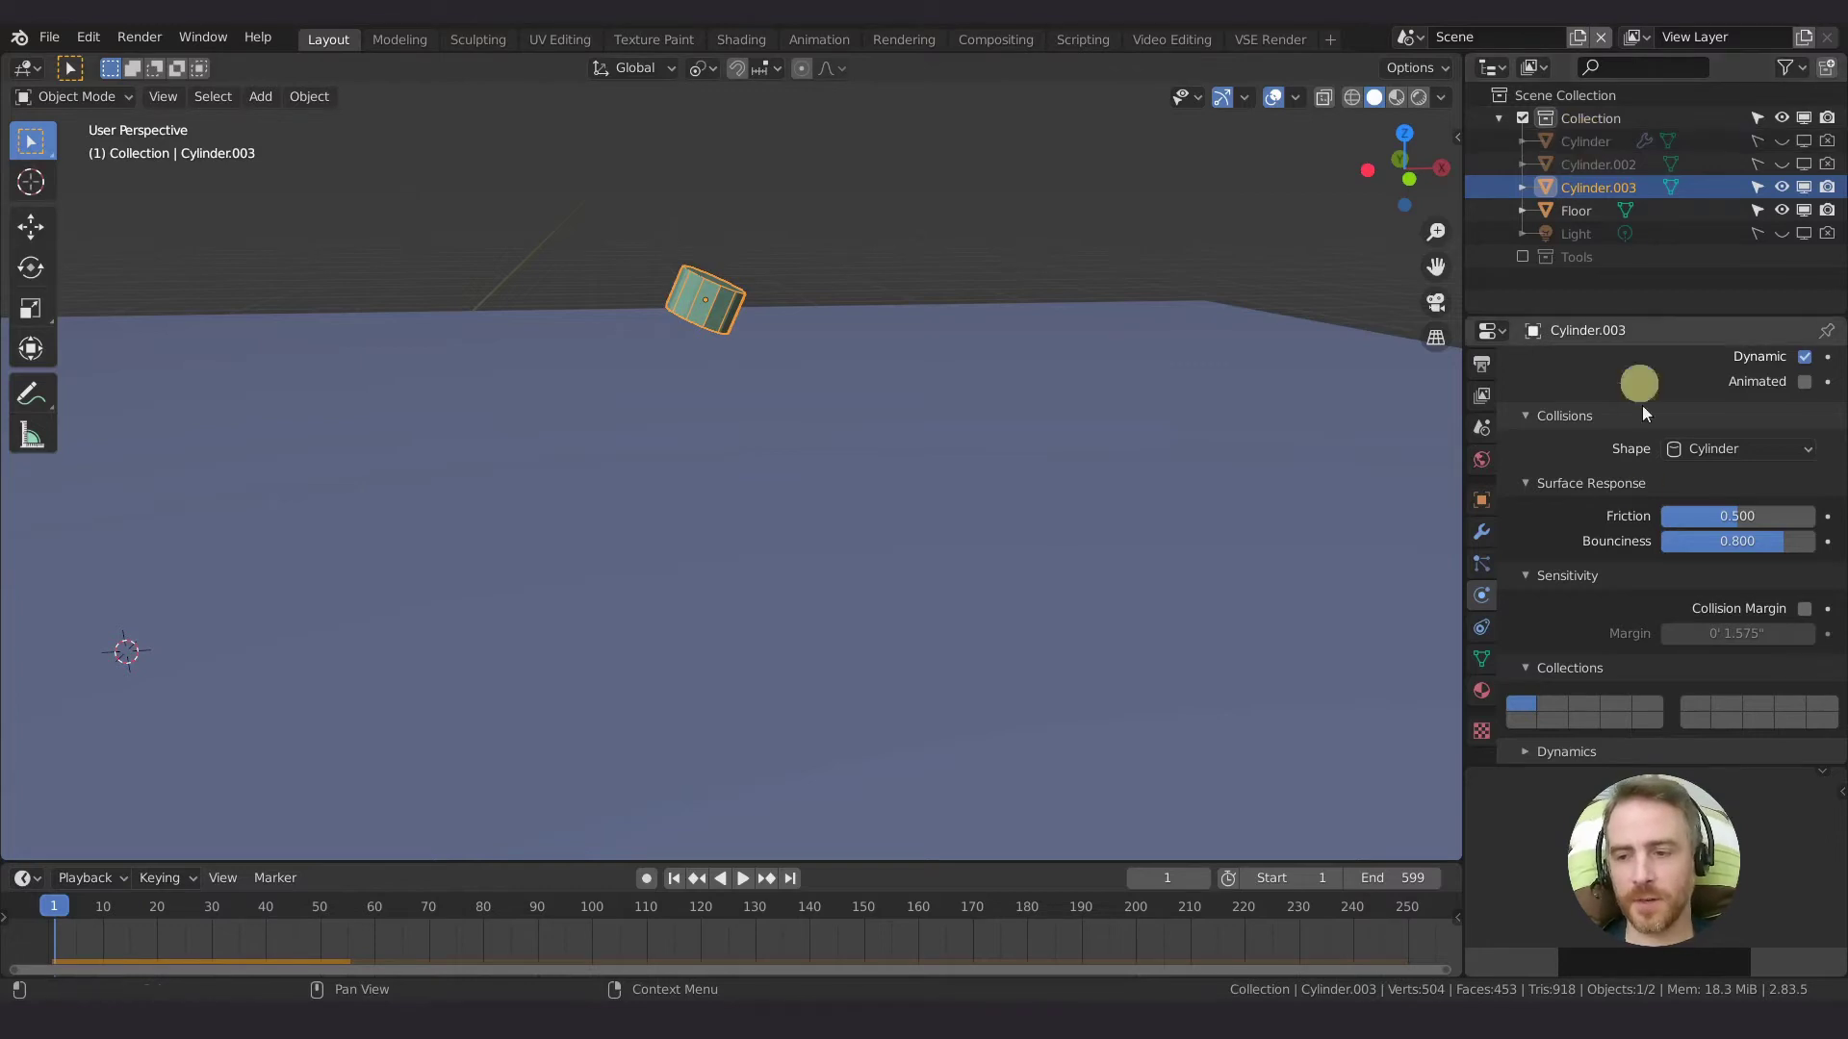
Step: Collapse Collections, show the Dynamics subpanel and adjust translation damping to 0.040
click(1583, 669)
click(1563, 751)
scroll(1608, 667, down, 5)
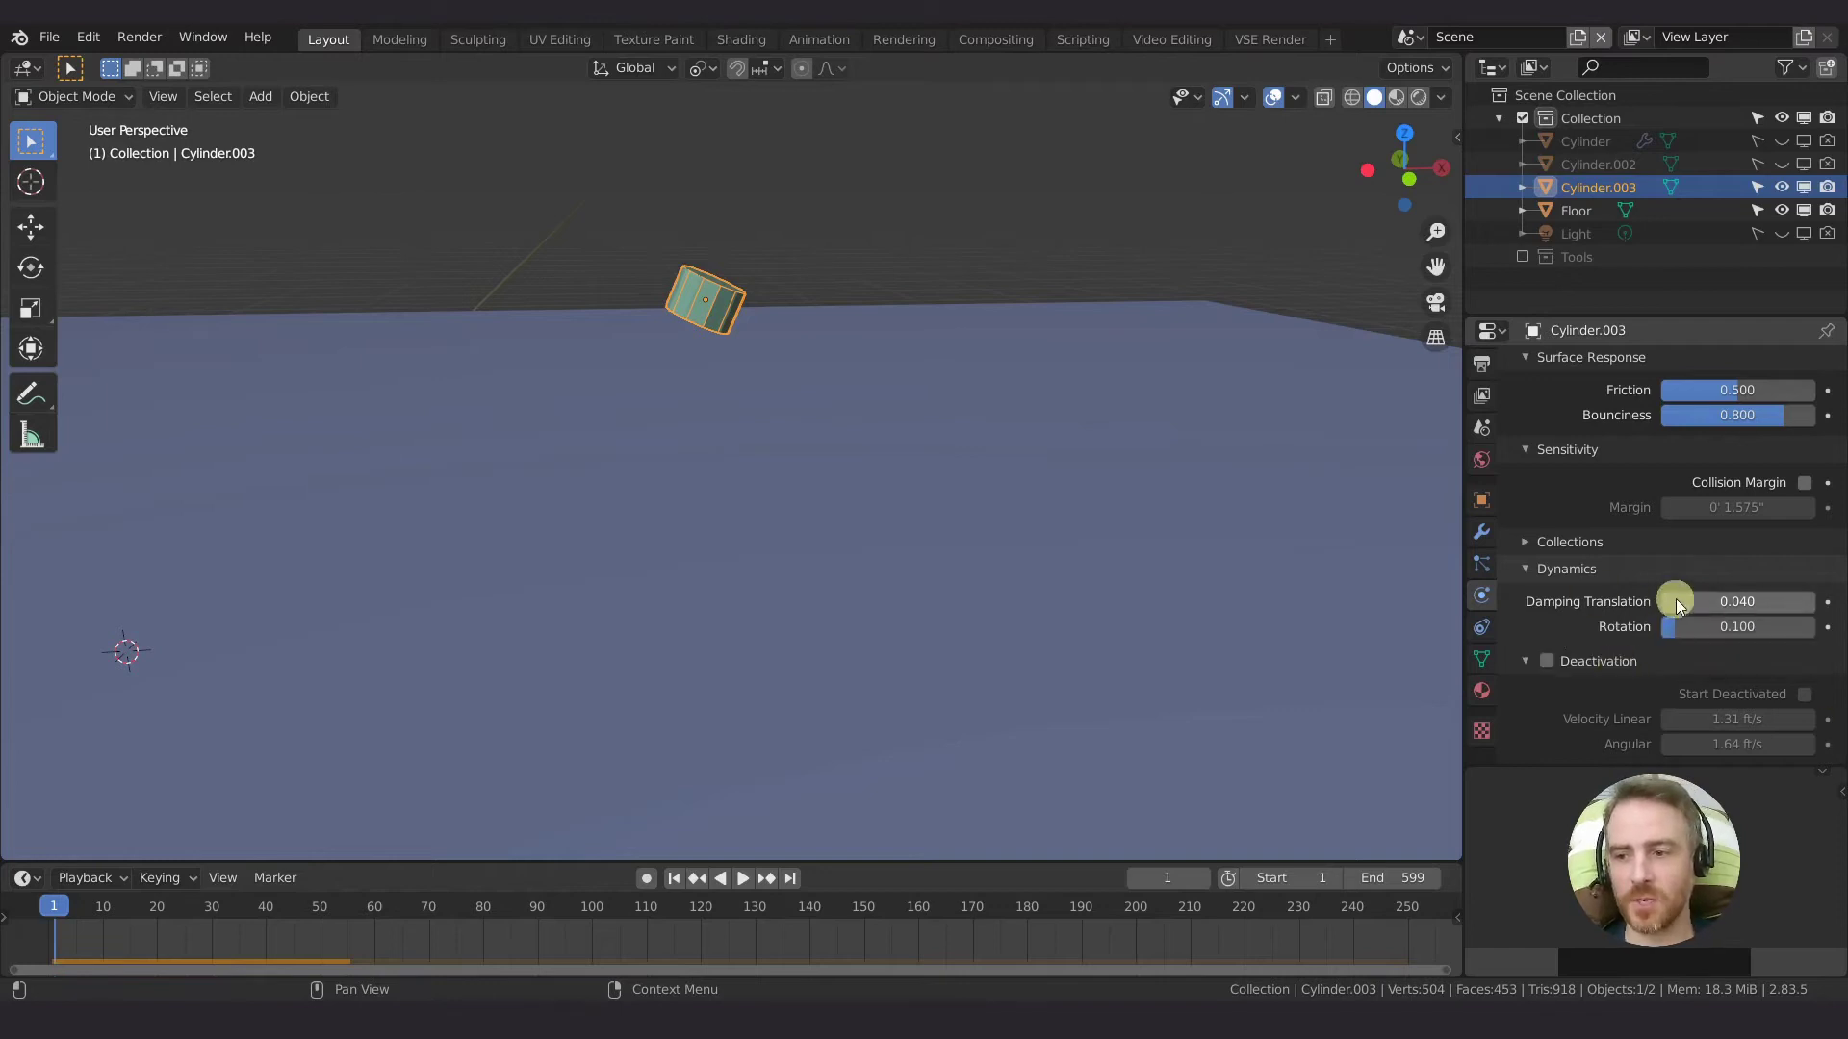
drag(1684, 604, 1557, 600)
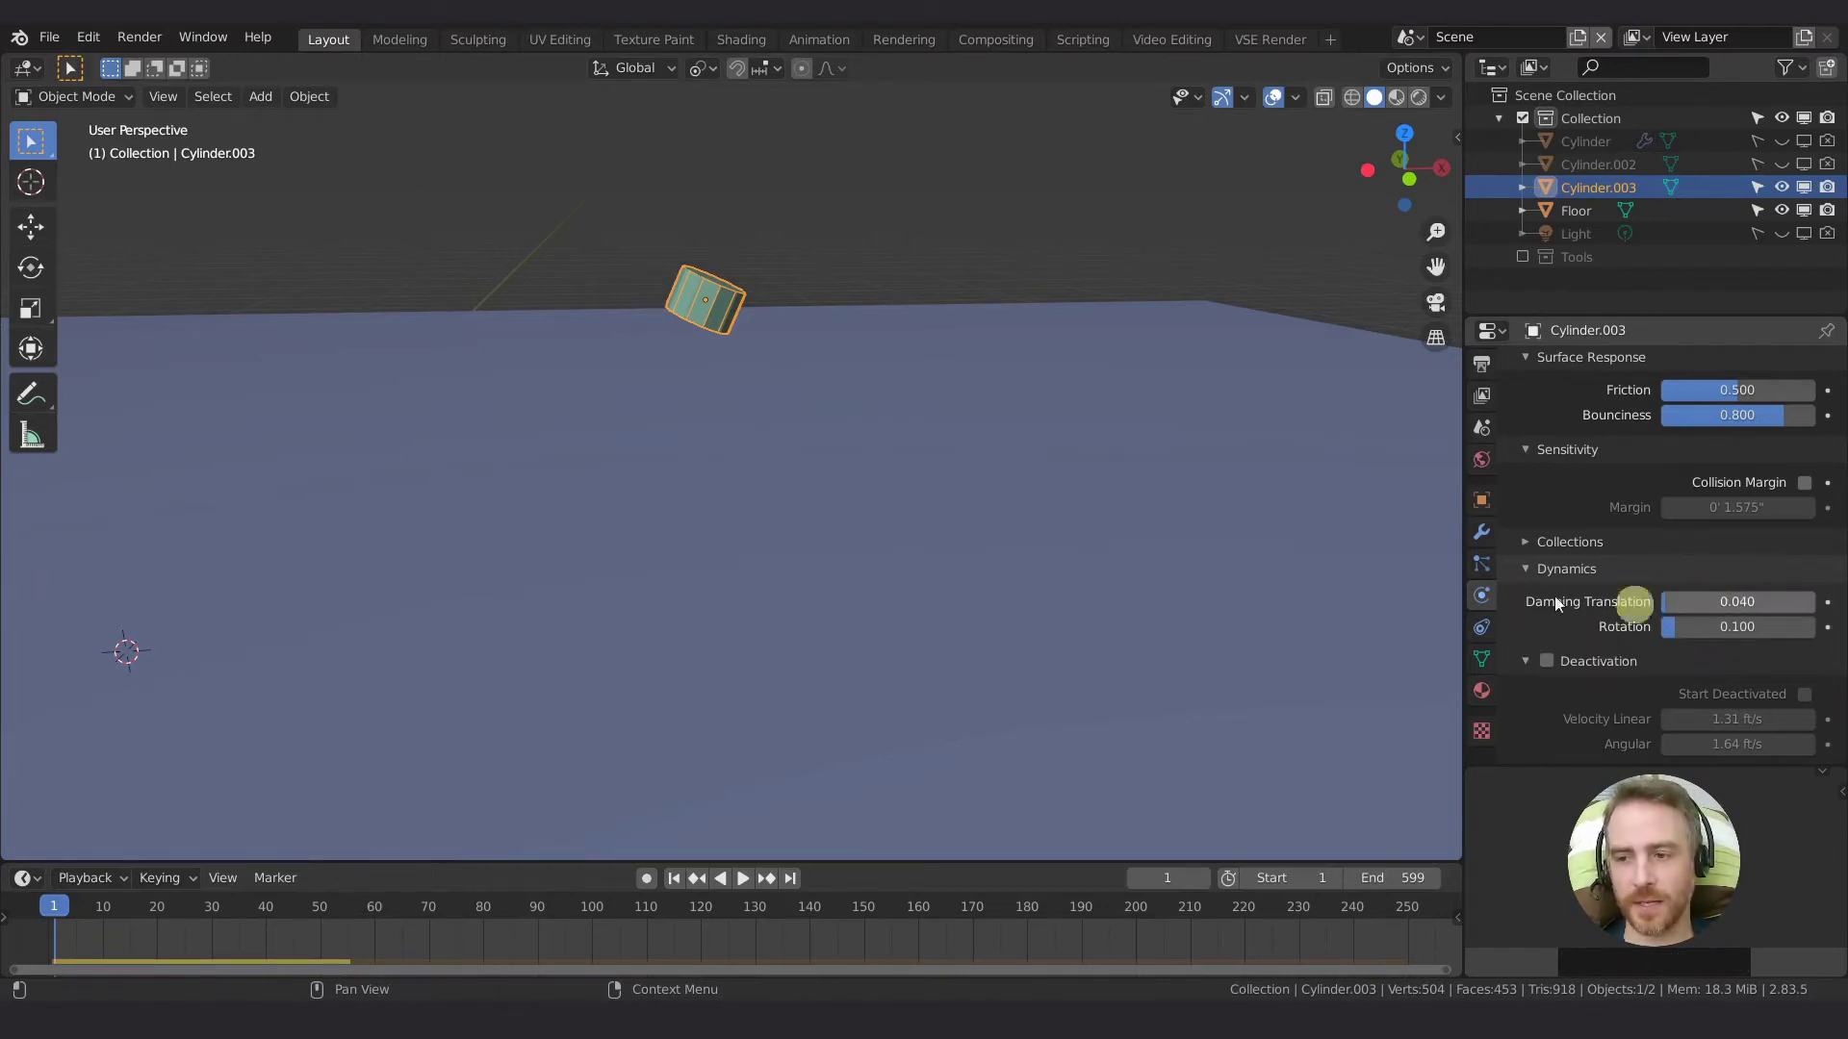
Step: Run the drop test twice at translation damping 0.040, then raise translation damping to 1.000
key(space)
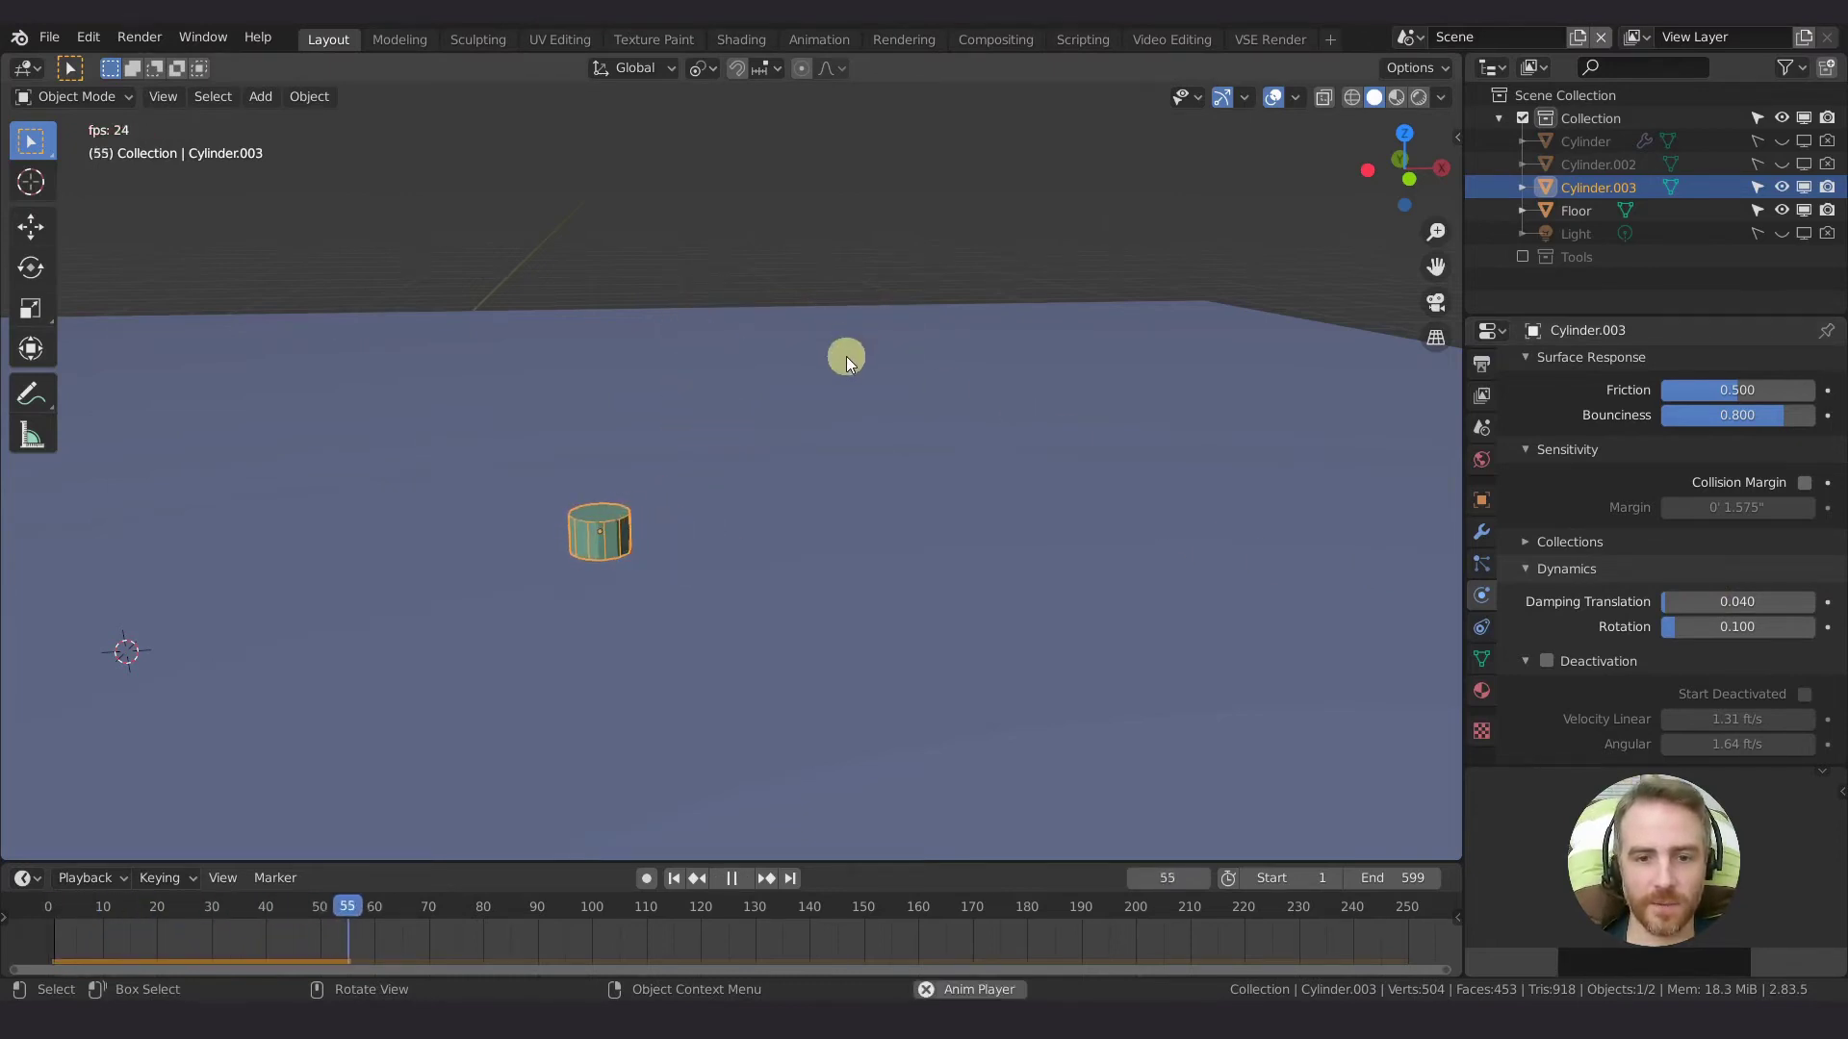
key(space)
key(shift+Left)
key(space)
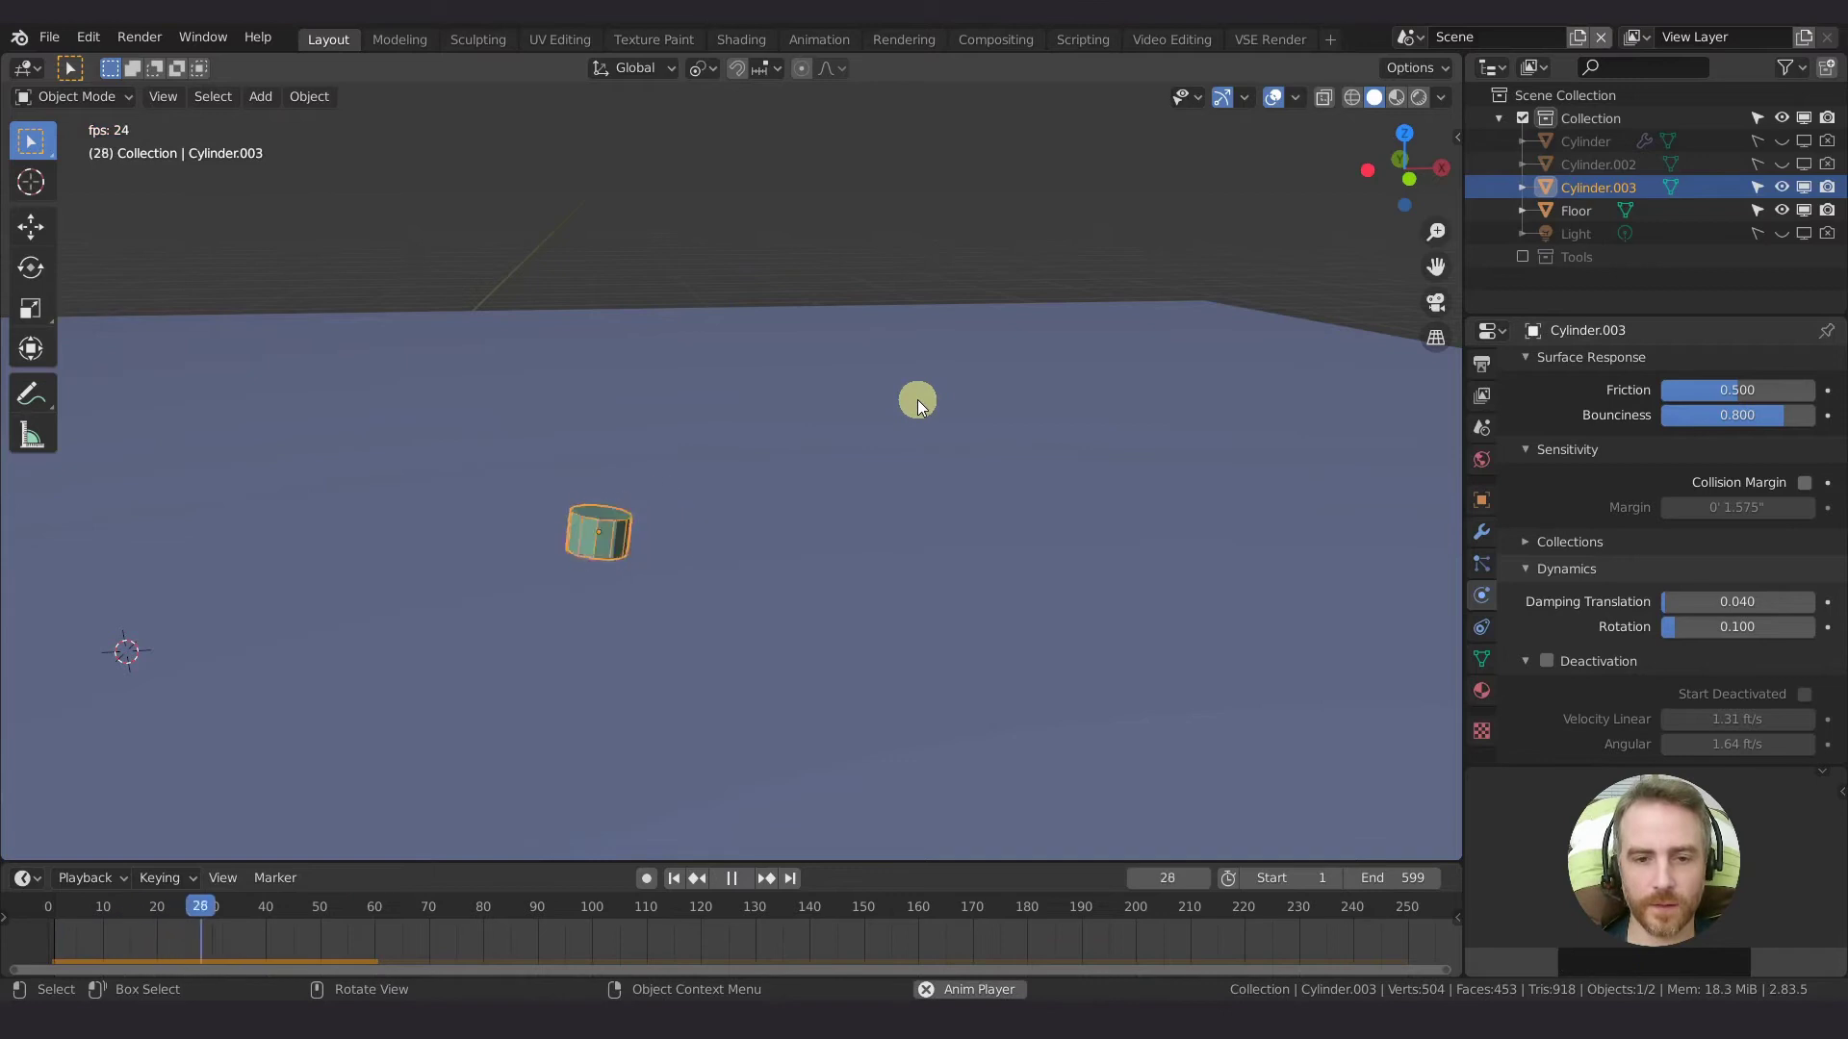
key(space)
key(shift+Left)
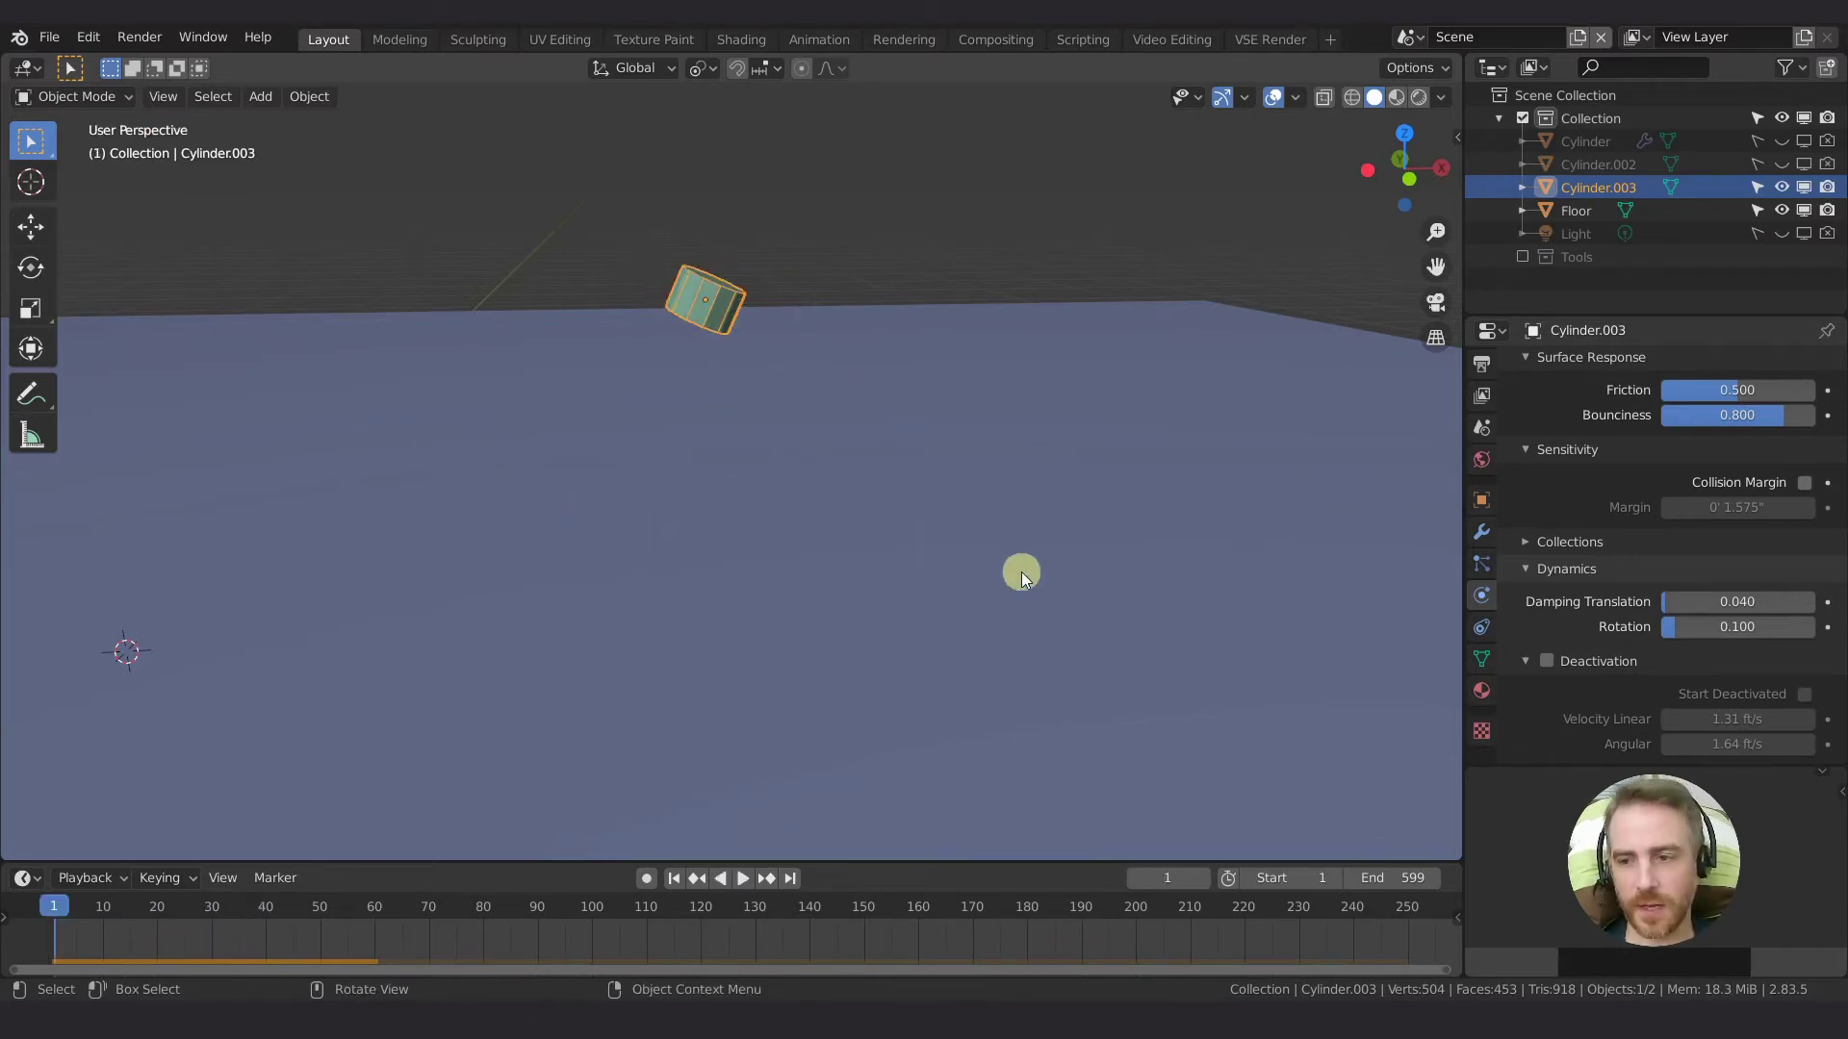
drag(1686, 605, 1111, 391)
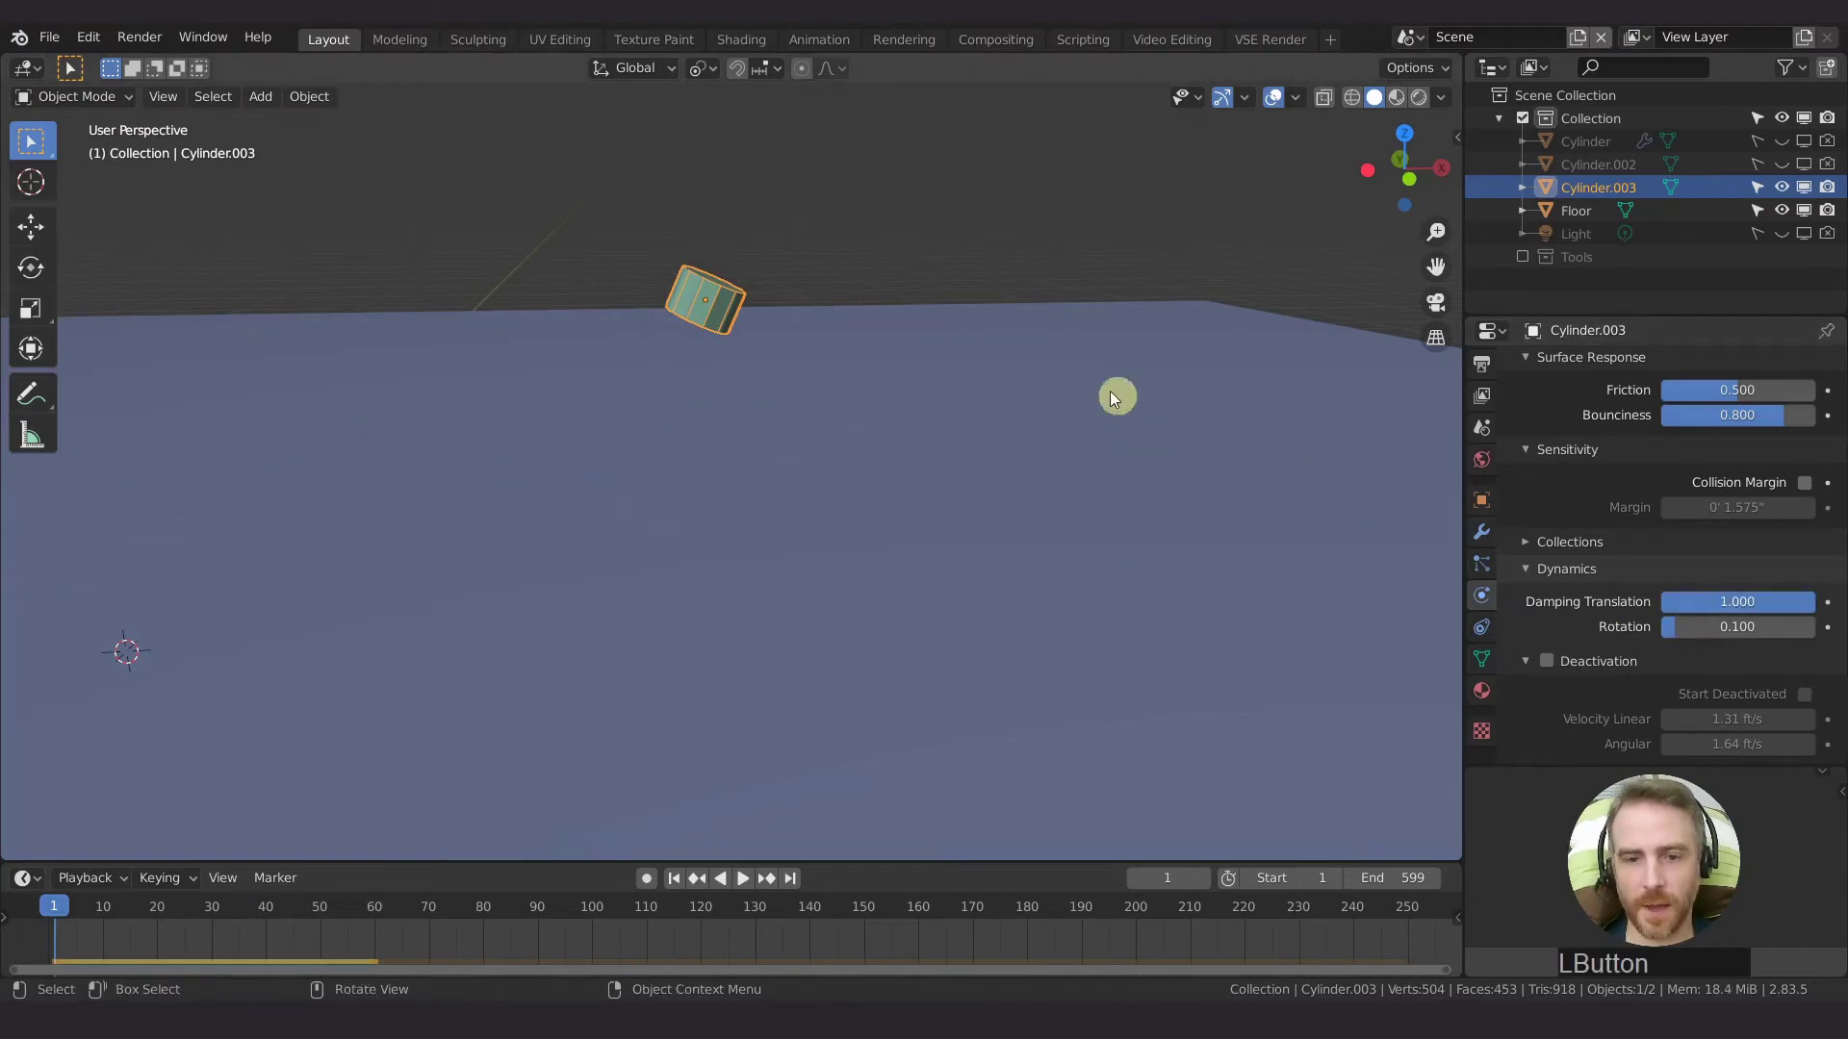
Step: Replay the drop twice at translation damping 1.000 from a lower view, ending at frame 1
key(space)
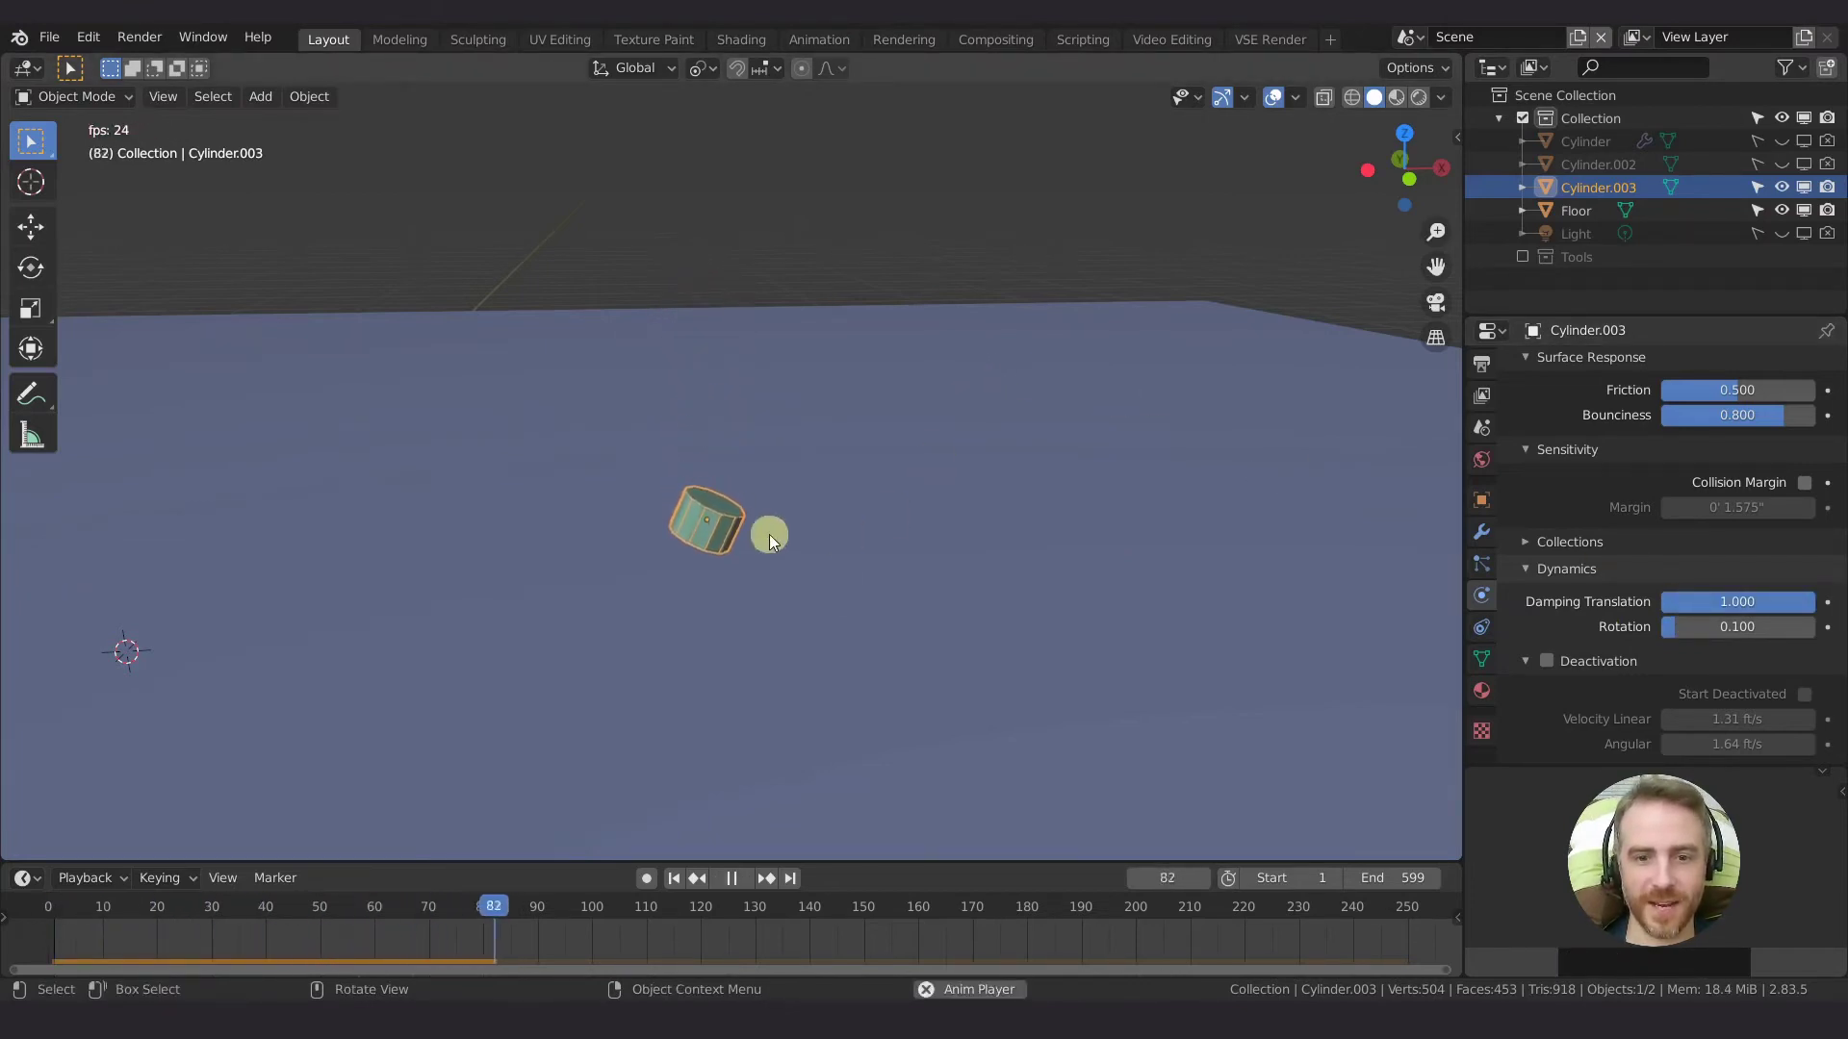
key(space)
middle_drag(829, 606, 858, 562)
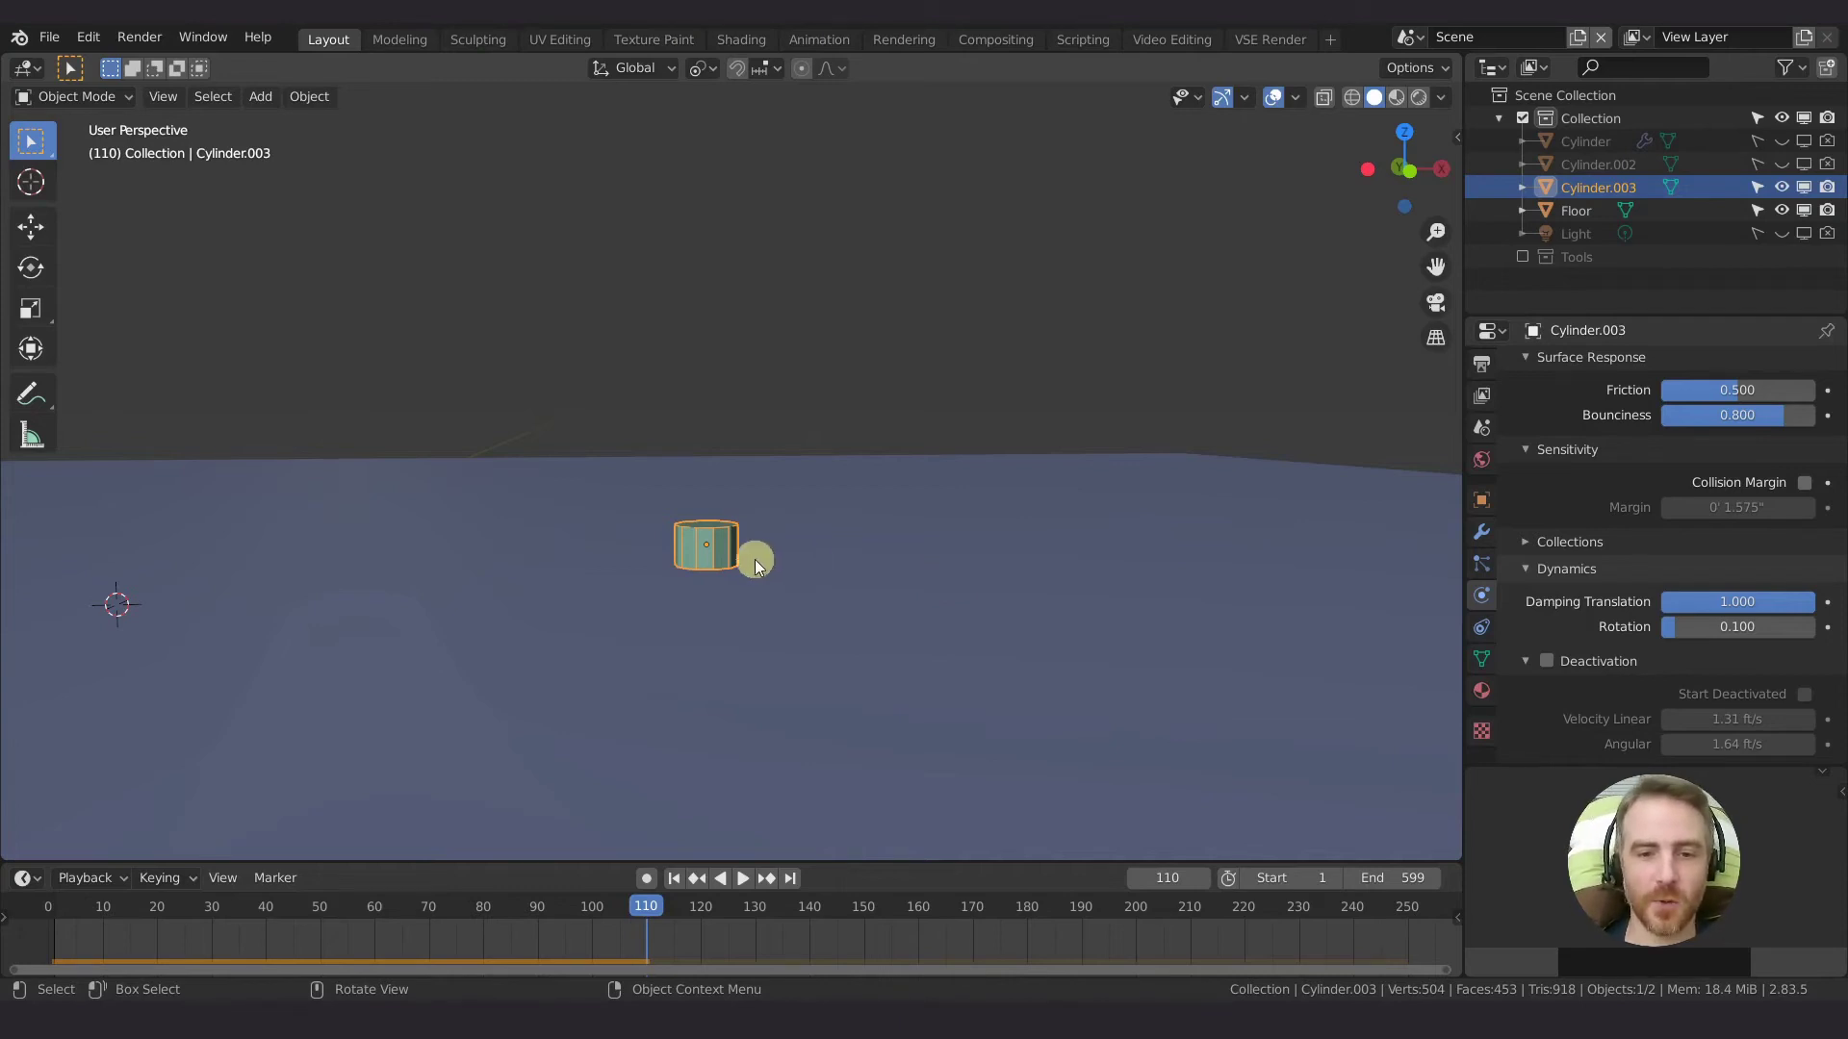
key(shift+Left)
key(space)
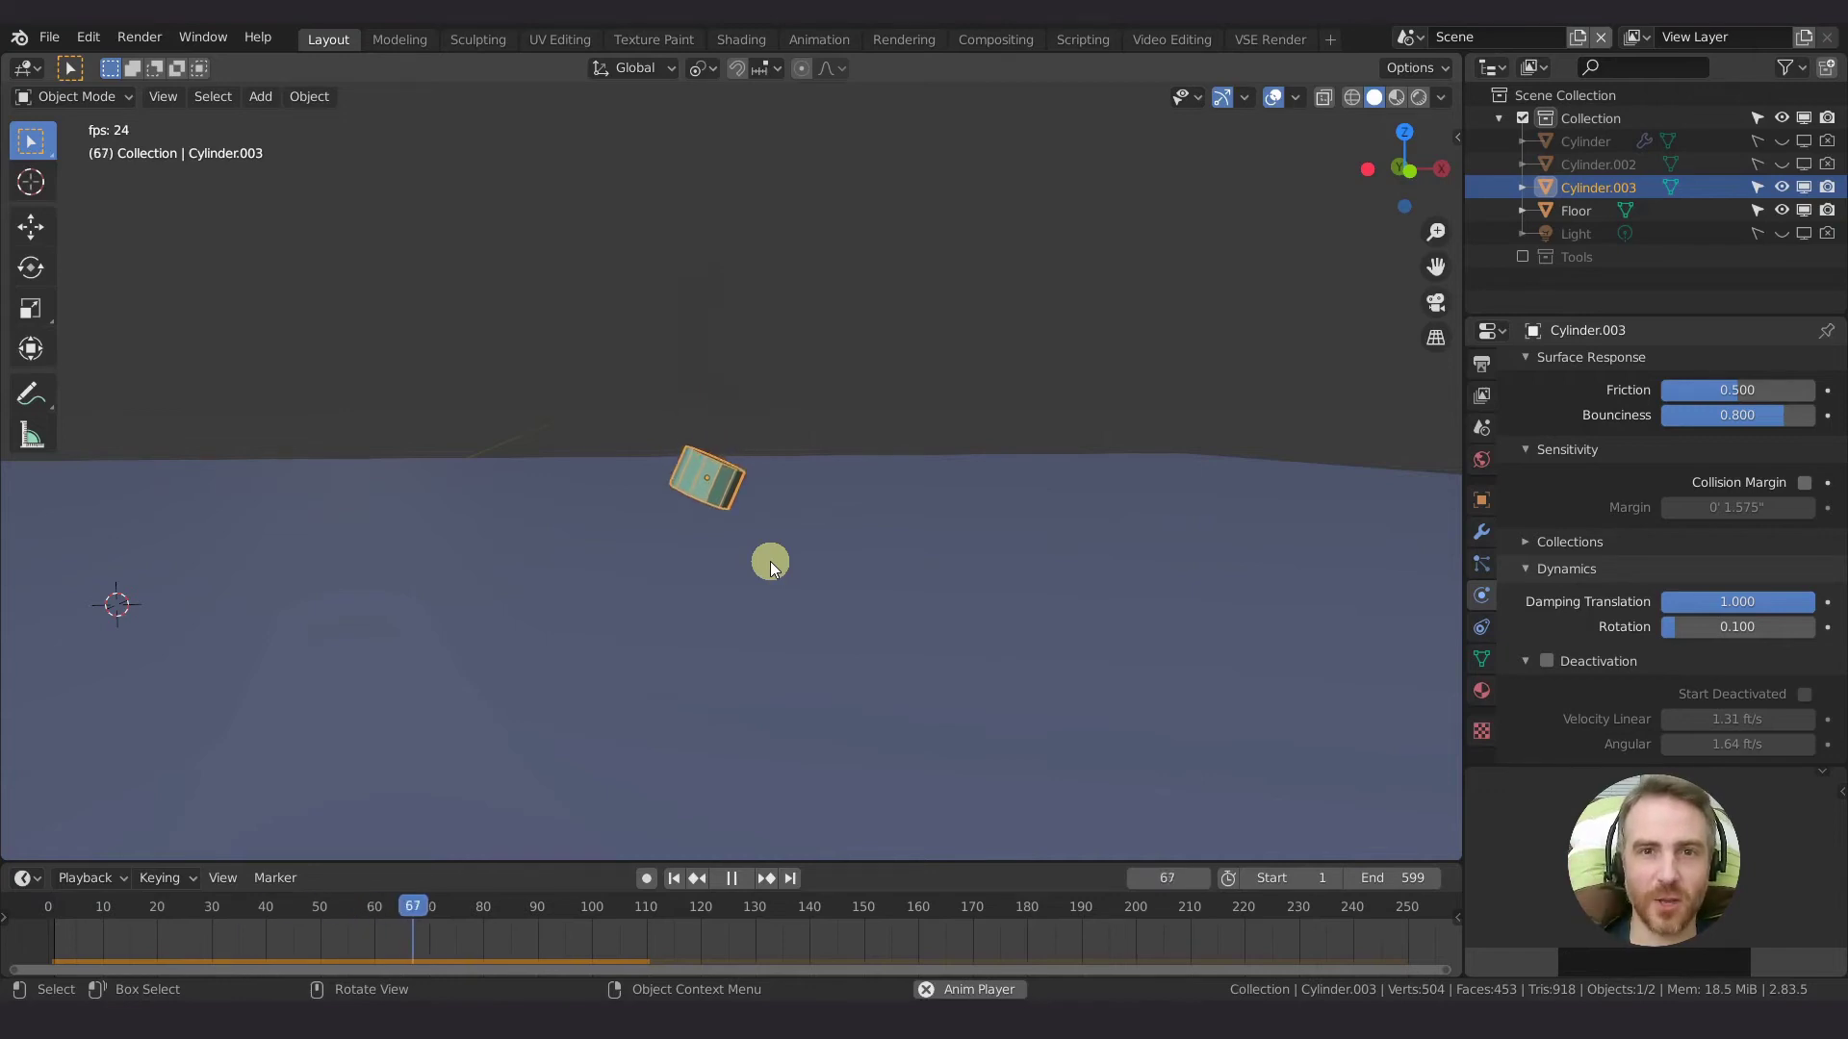
key(space)
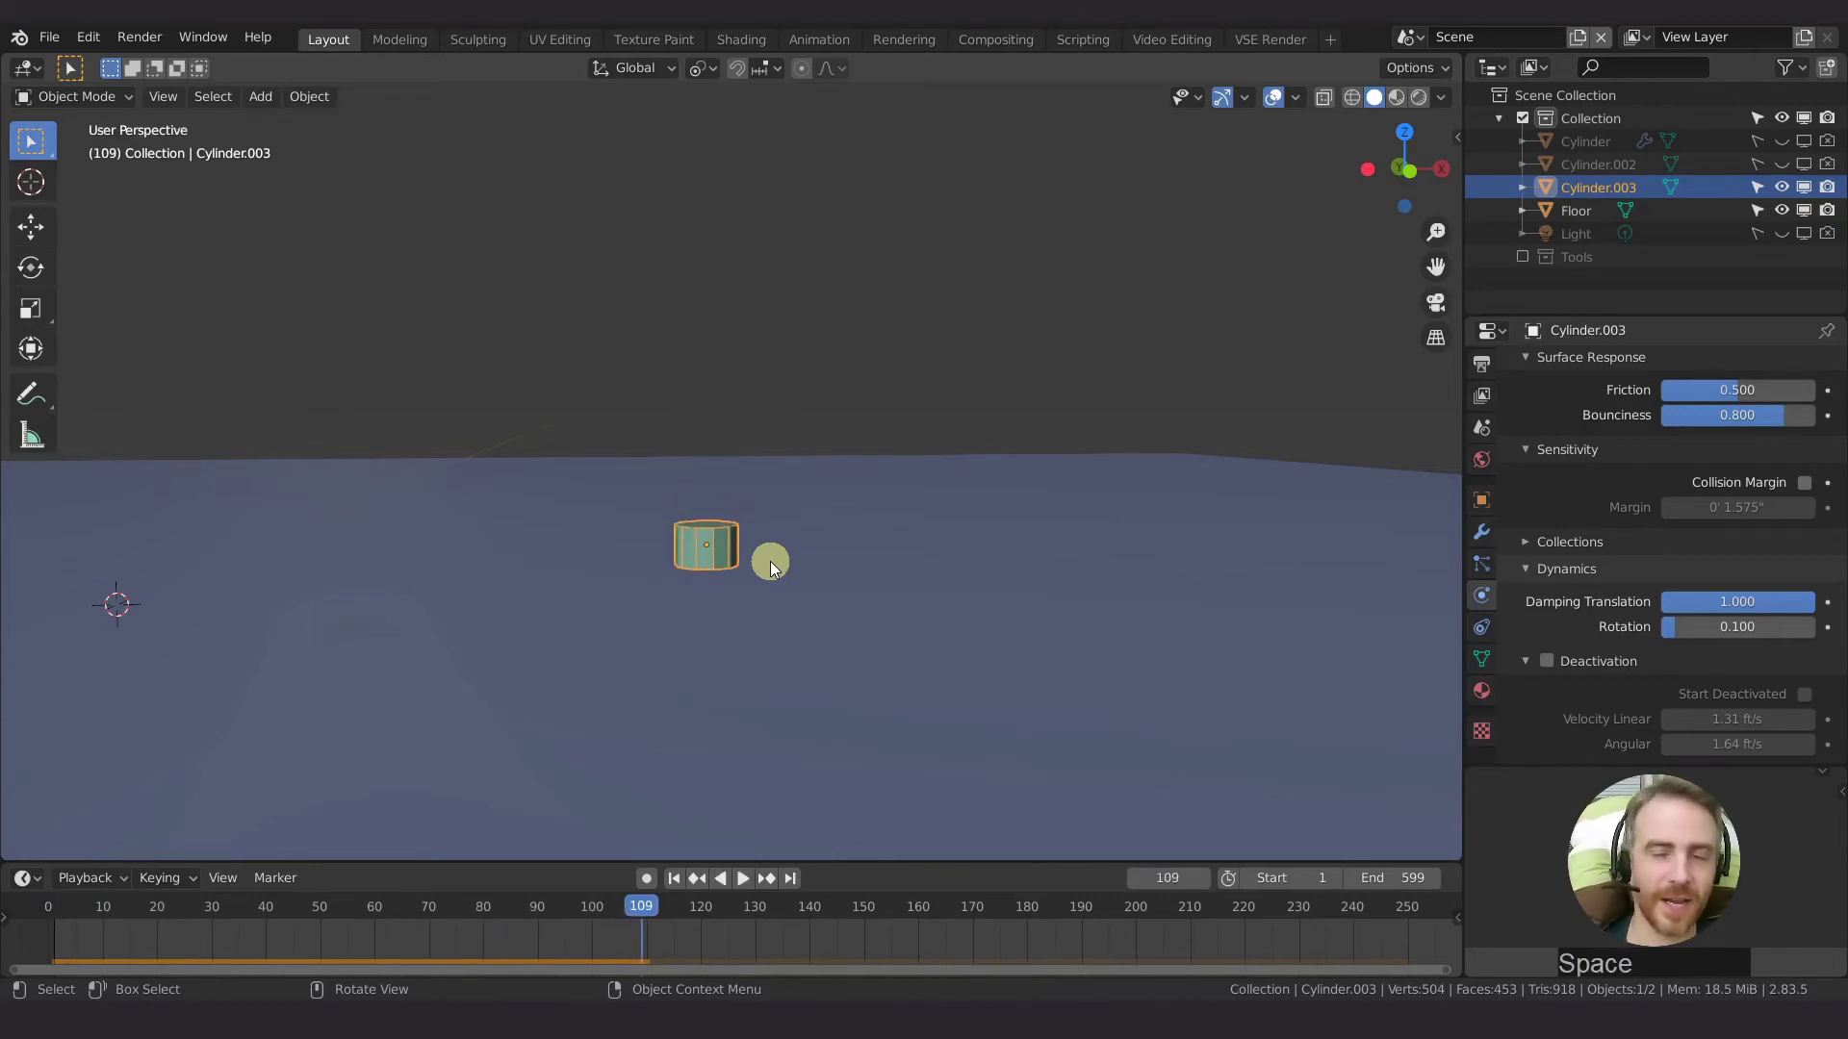
key(shift+Left)
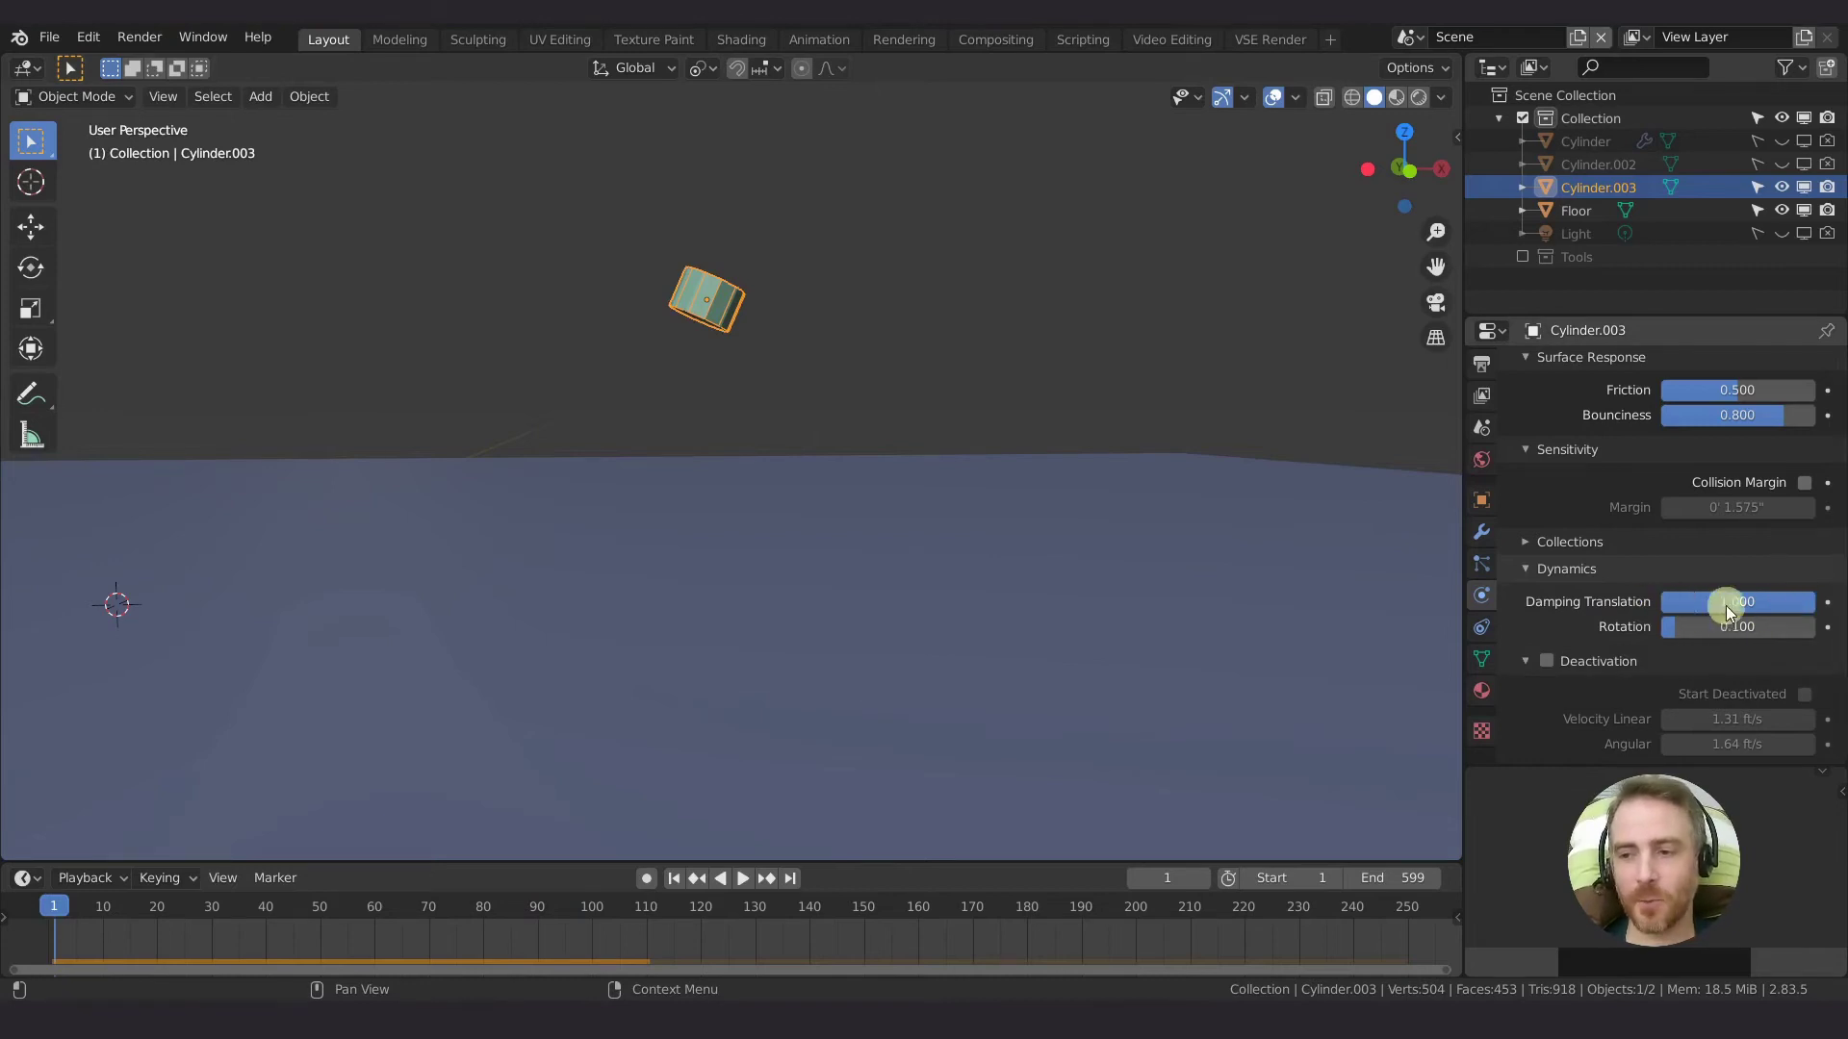
Step: Lower translation damping from 1.000 to 0.500 and run the drop test
drag(1781, 604, 1723, 604)
click(1774, 601)
text(.)
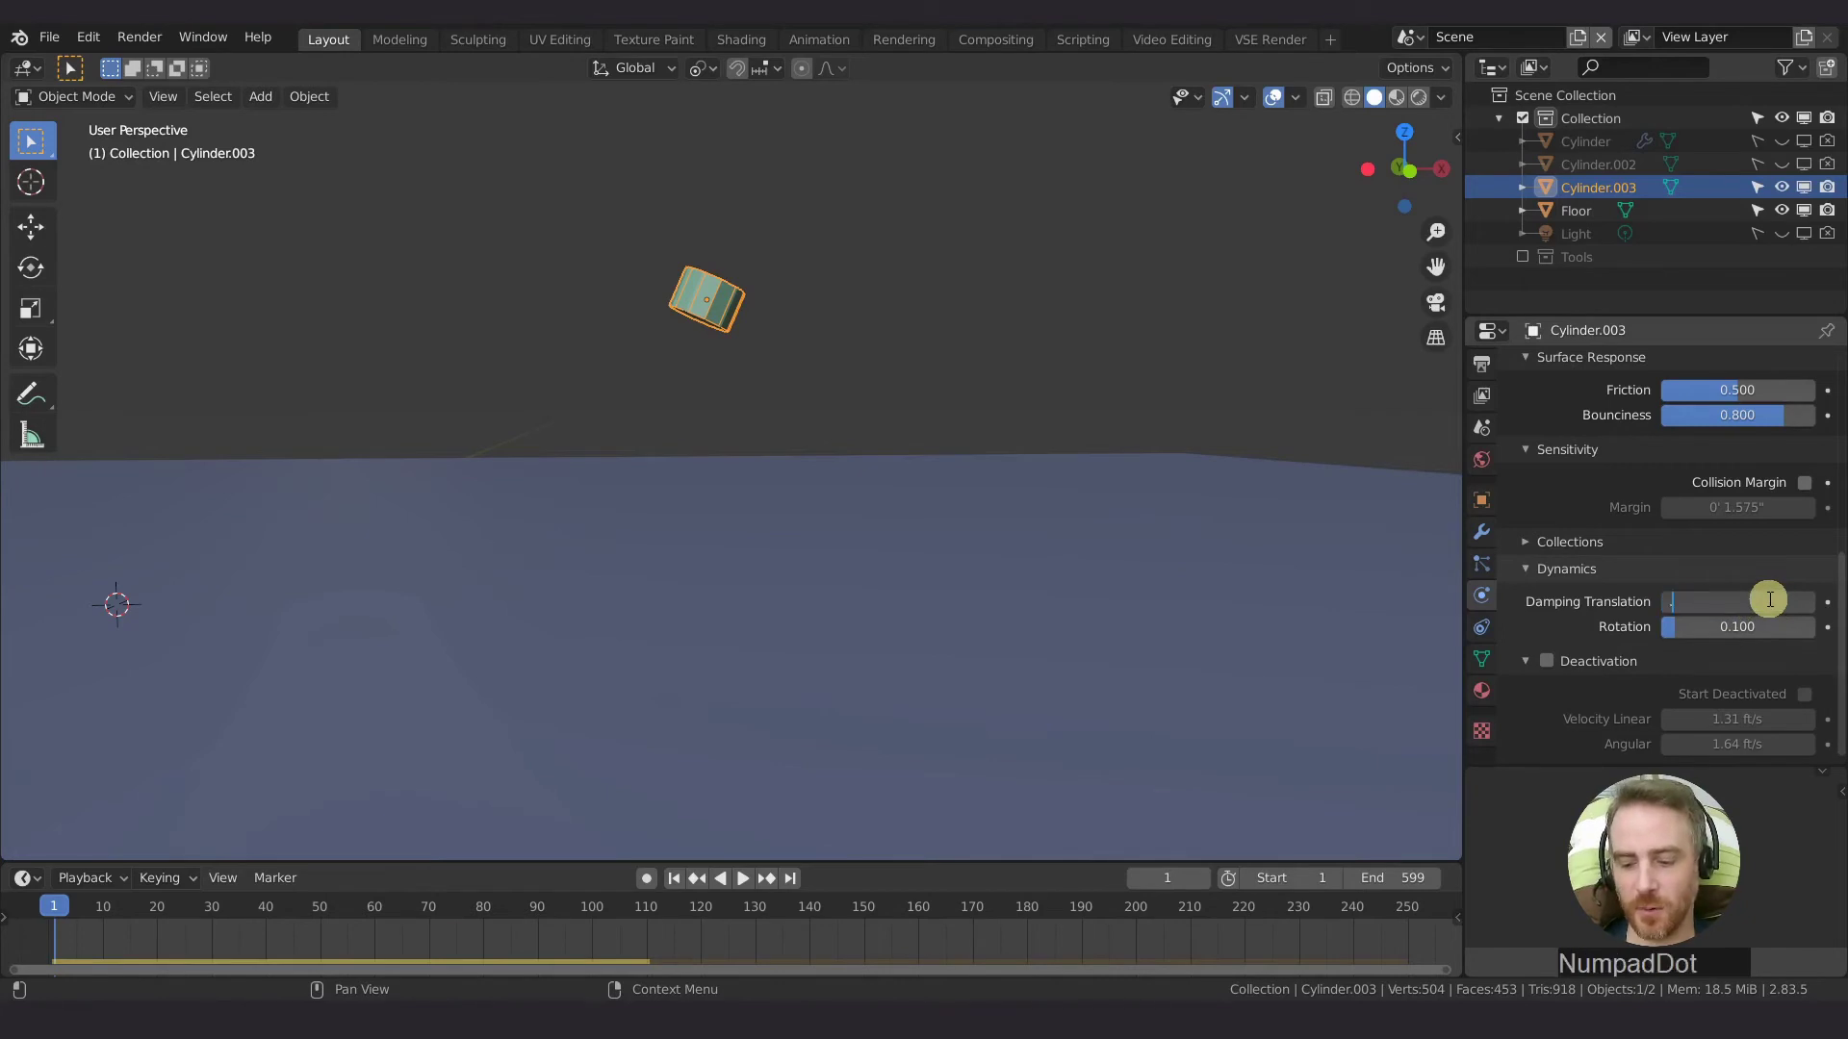
key(shift)
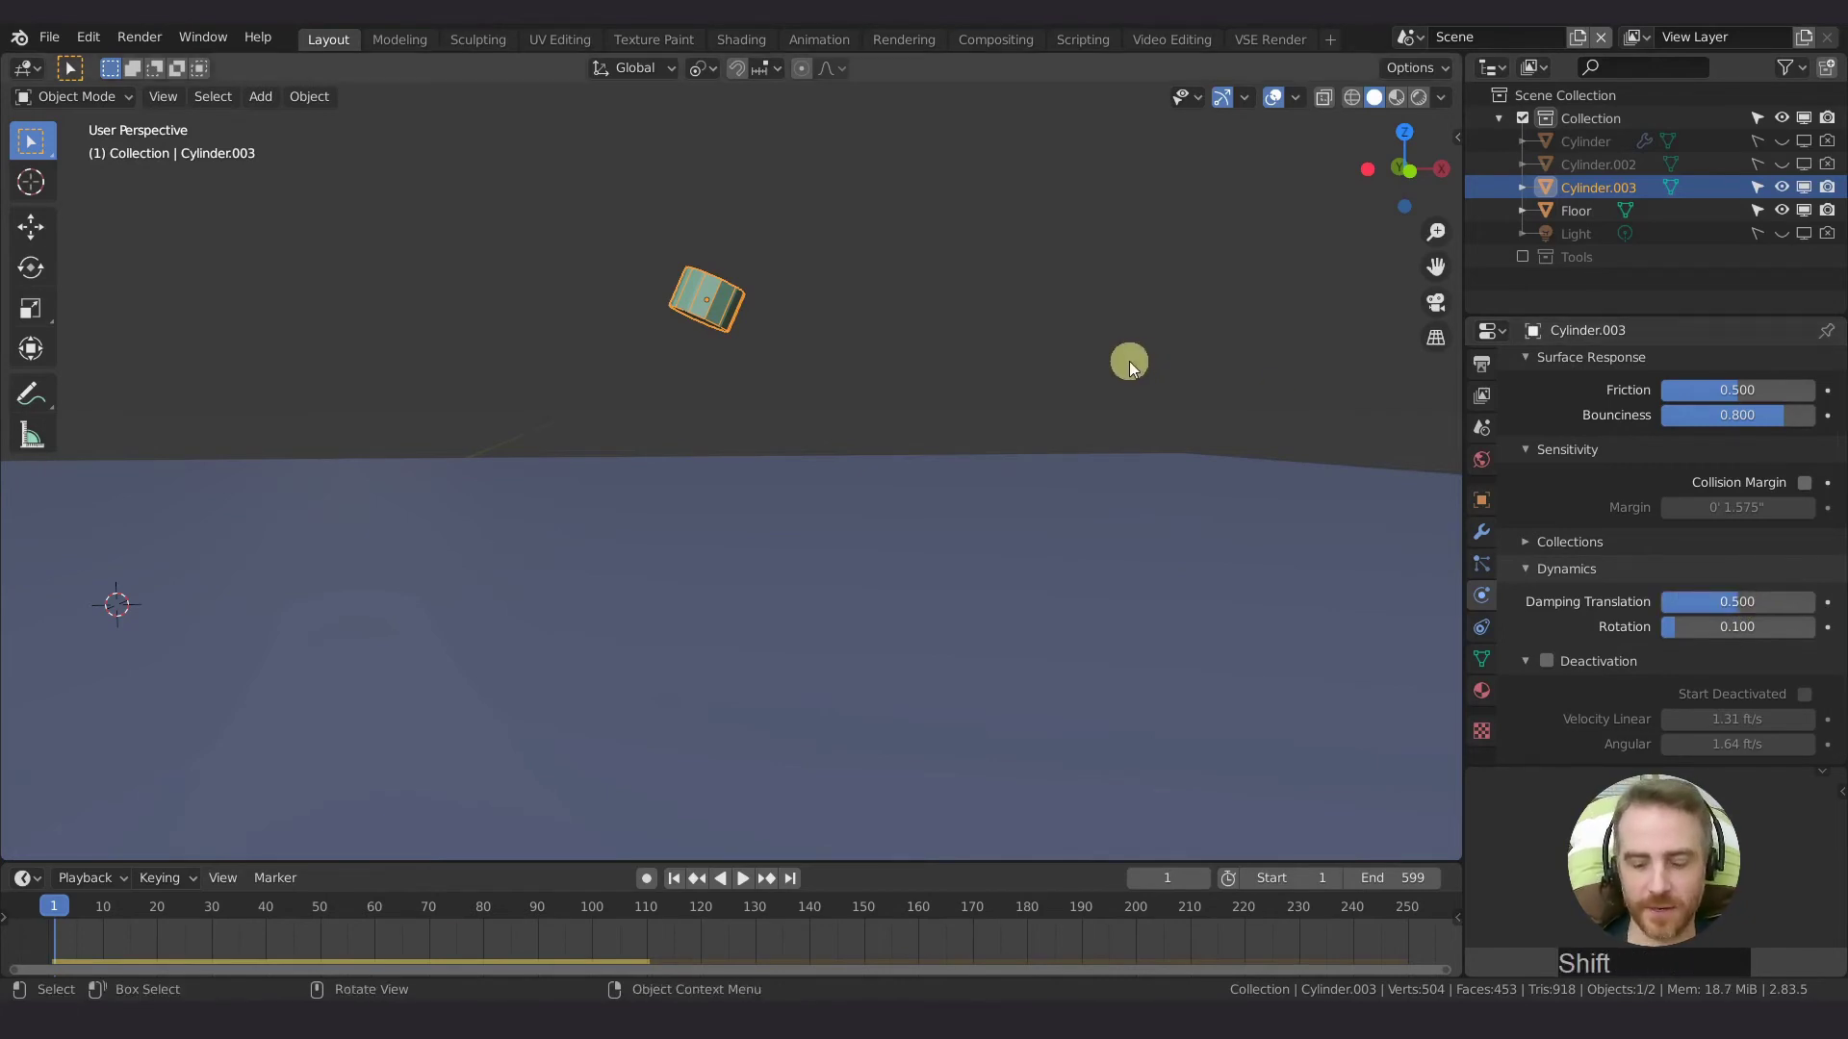
key(space)
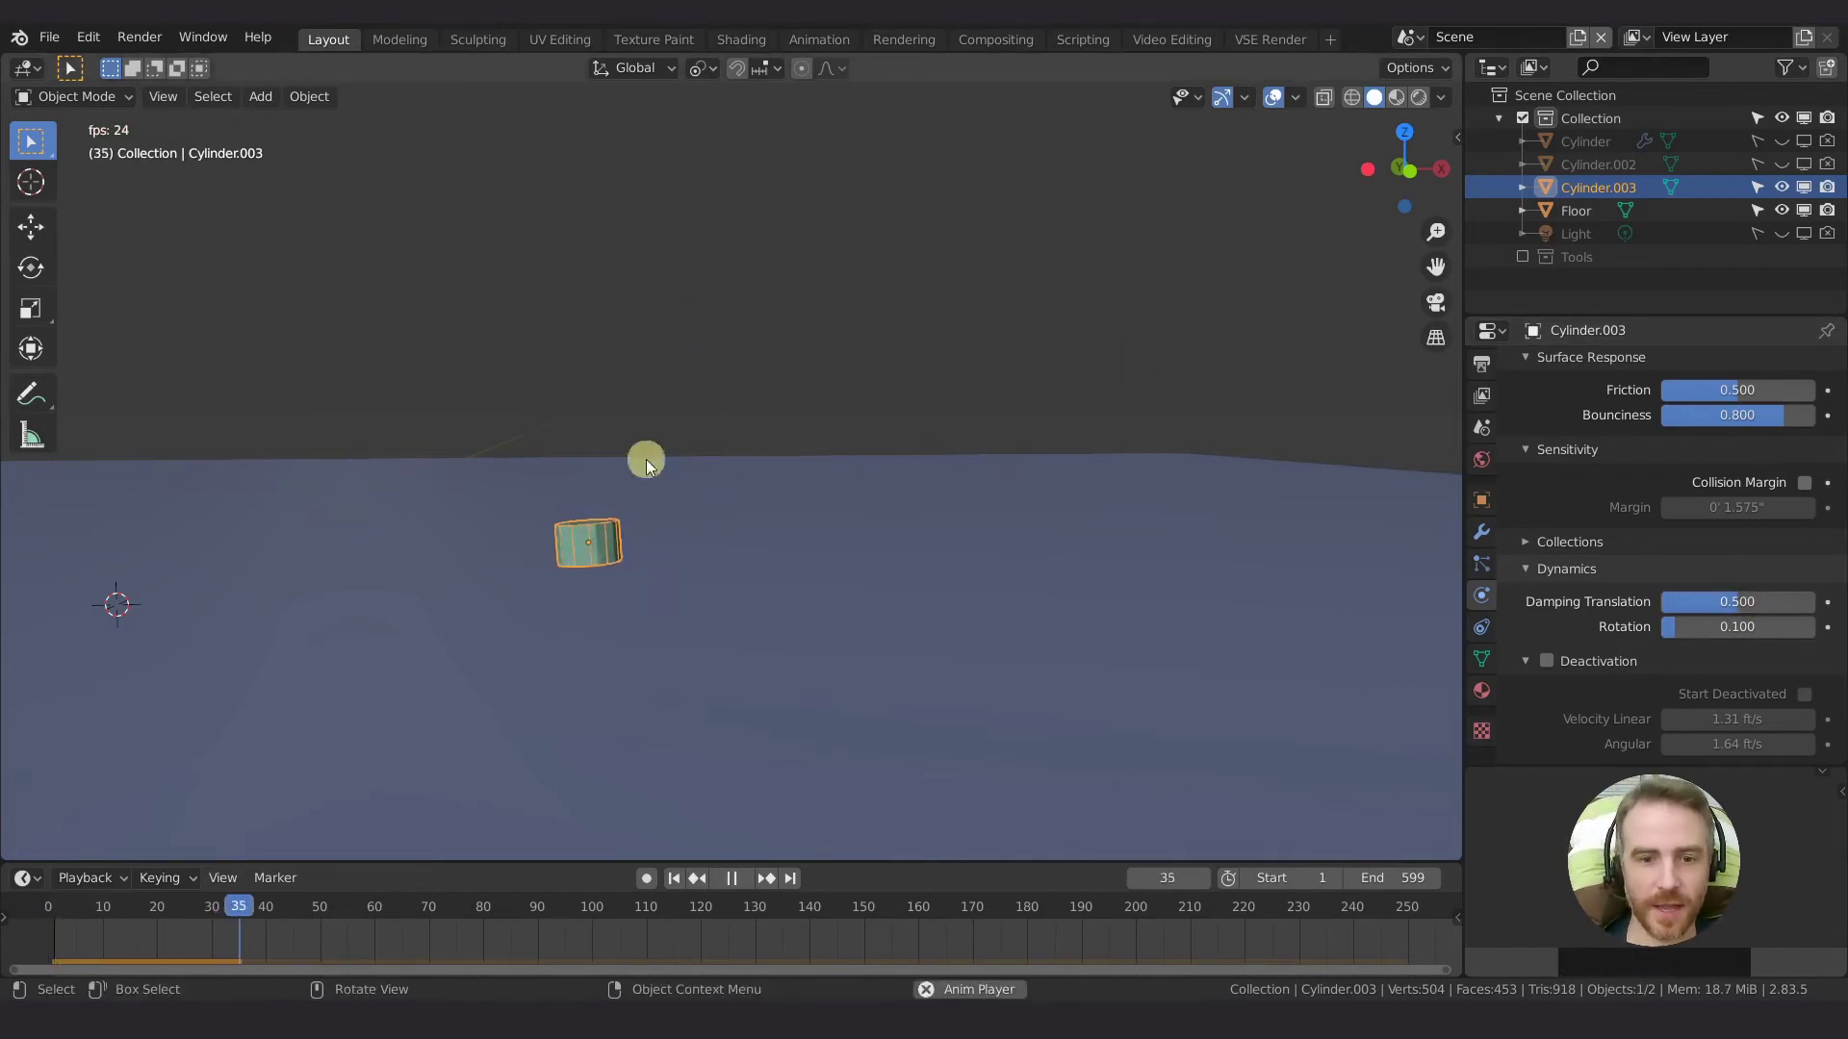
key(space)
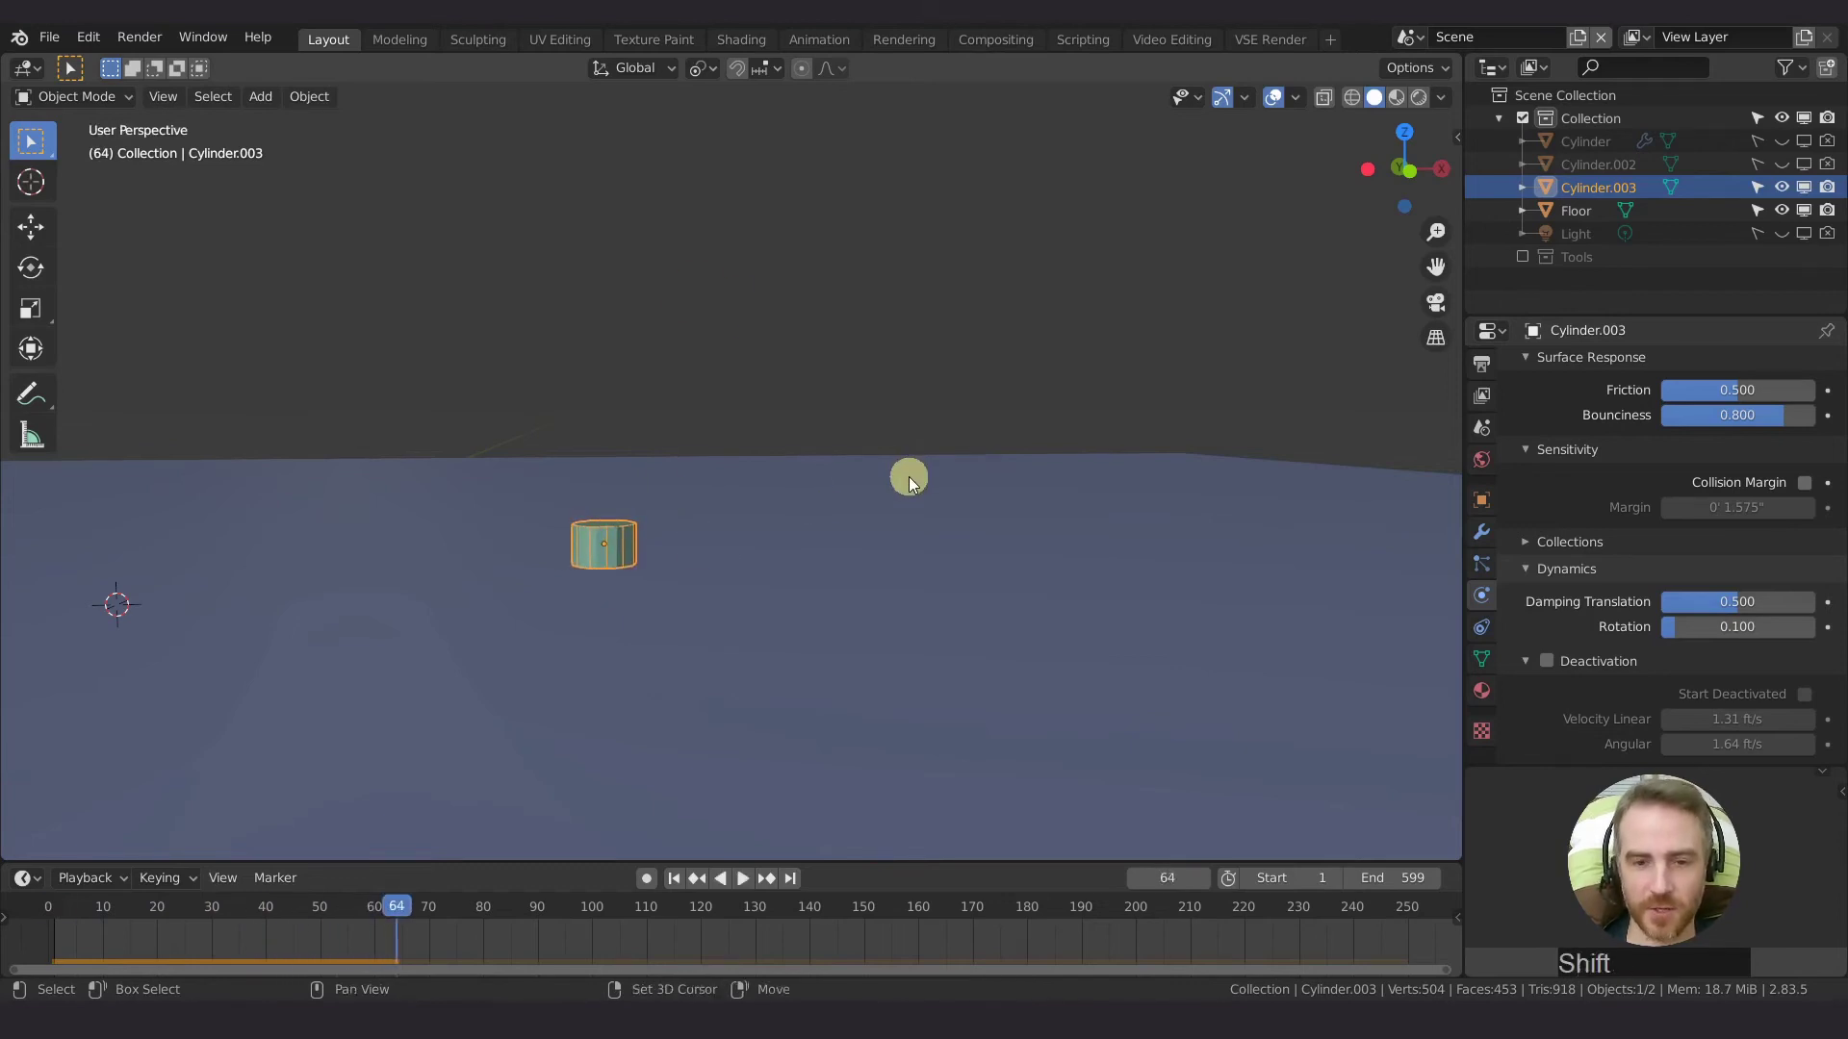
key(shift+Left)
Step: Replay the drop with translation damping 0.040, then with 0.500
click(1716, 601)
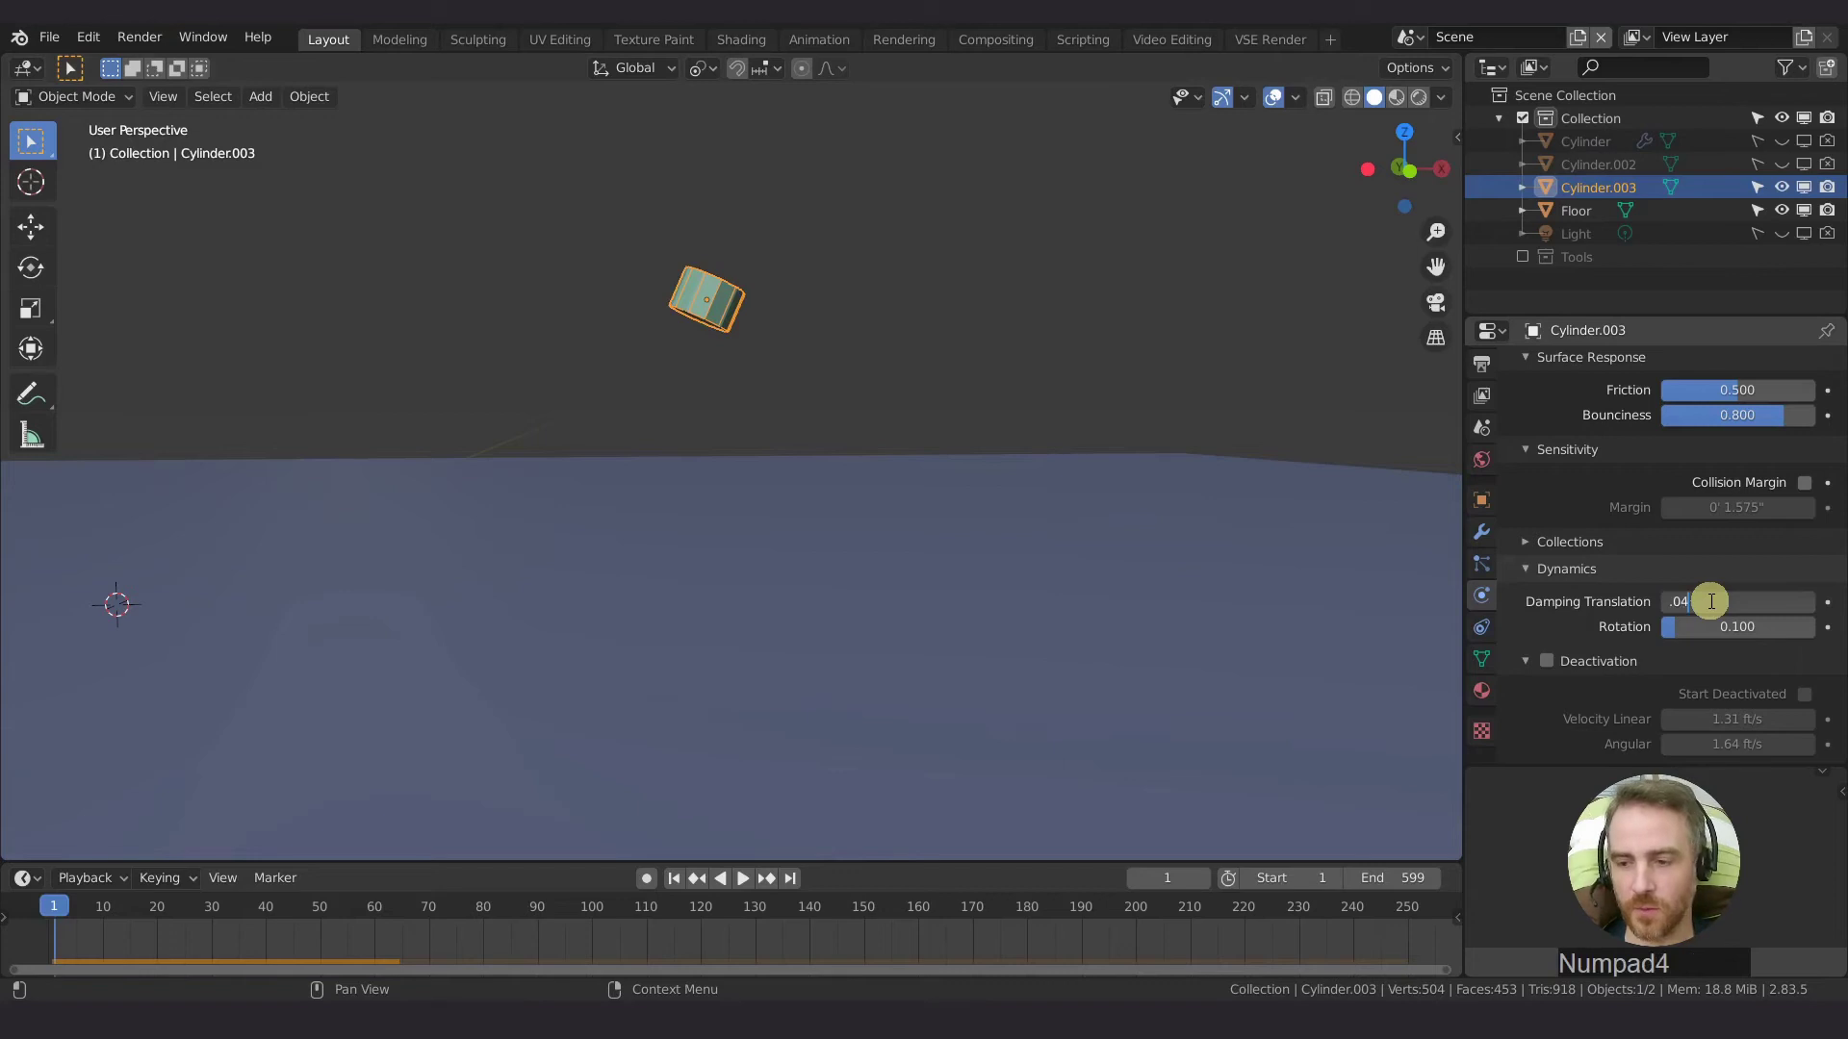
text(.04)
key(Return)
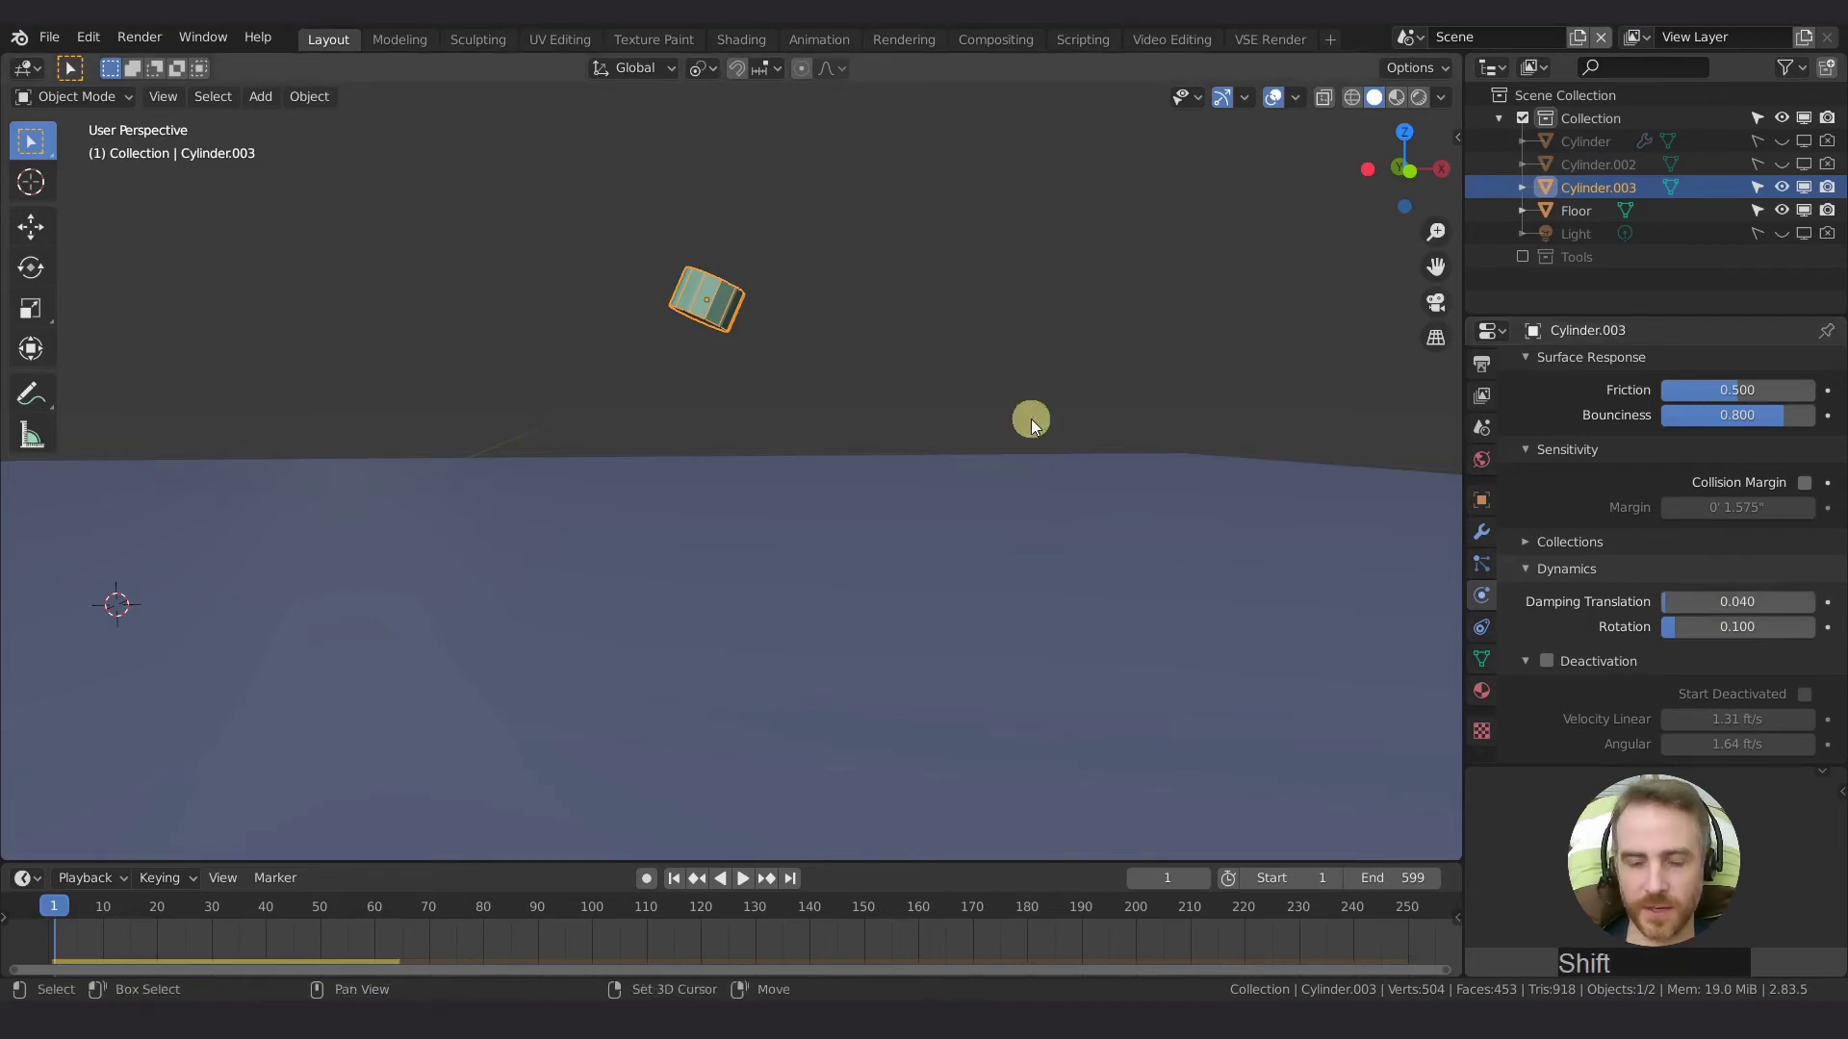
key(shift+Left)
key(space)
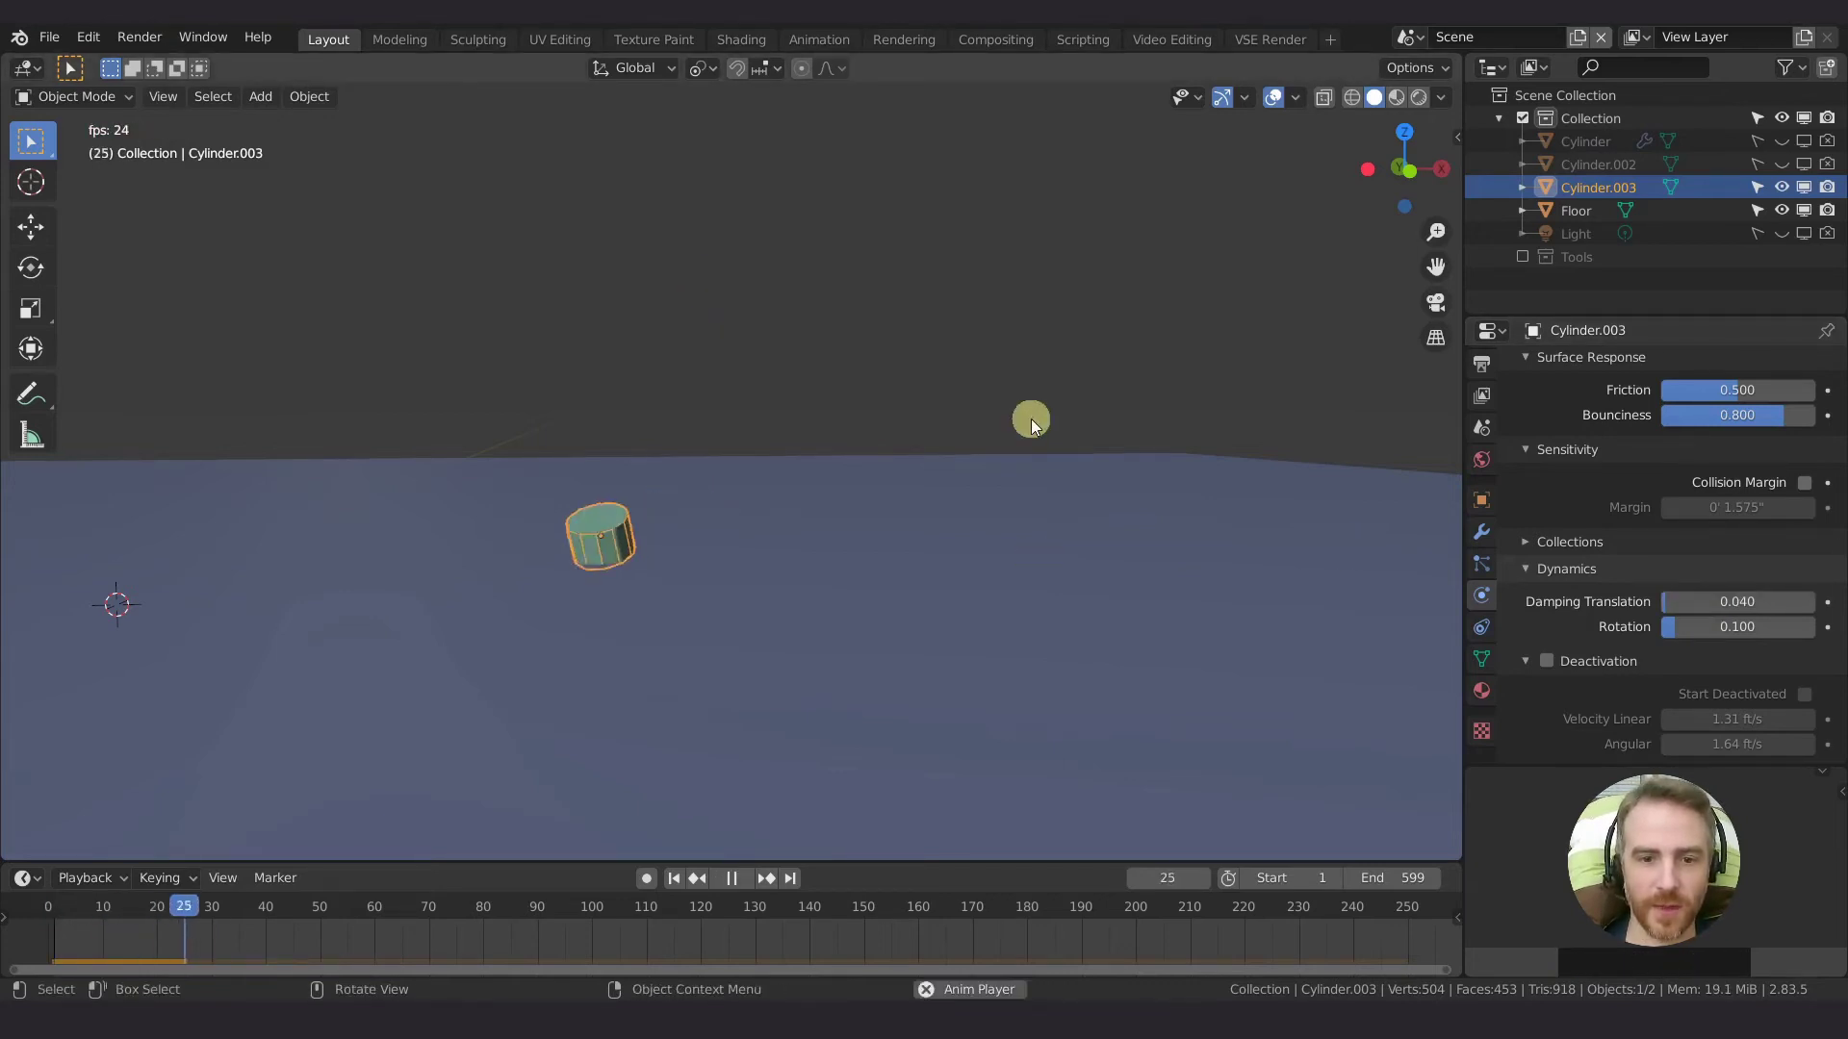
key(space)
click(1735, 604)
text(.5)
key(Return)
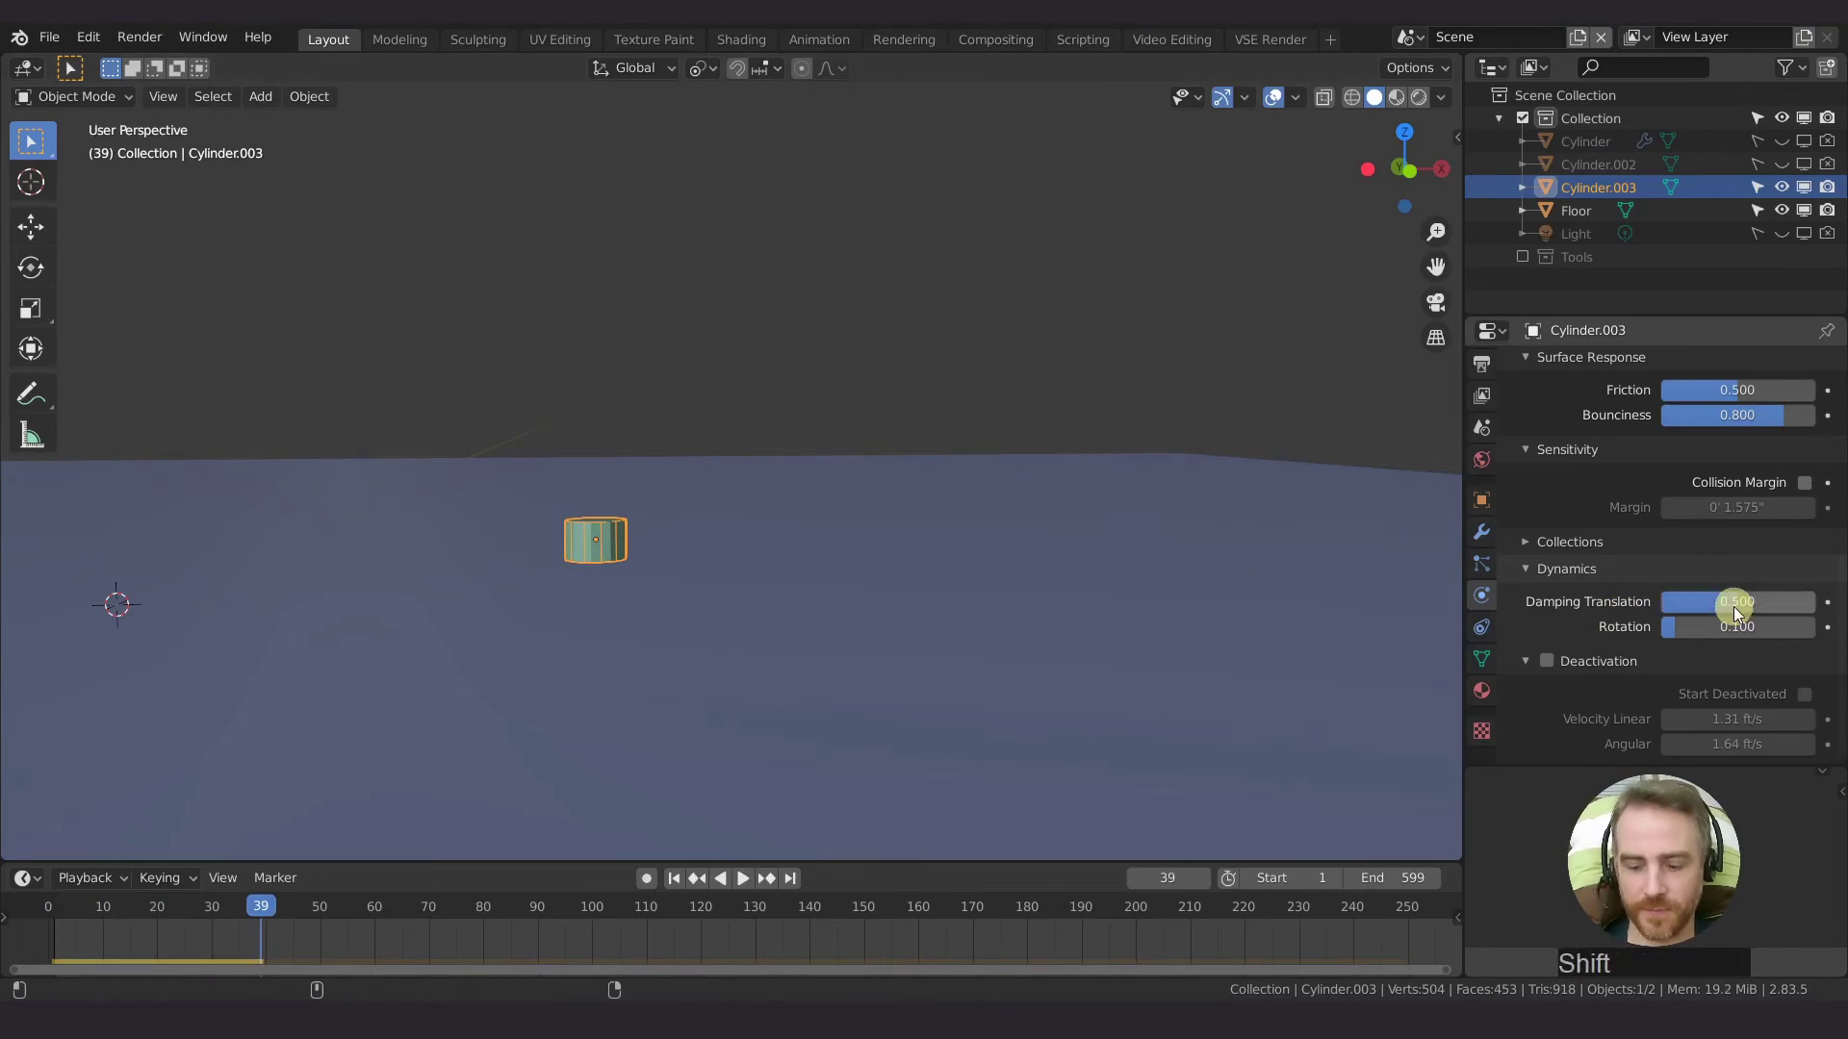
key(shift+Left)
key(space)
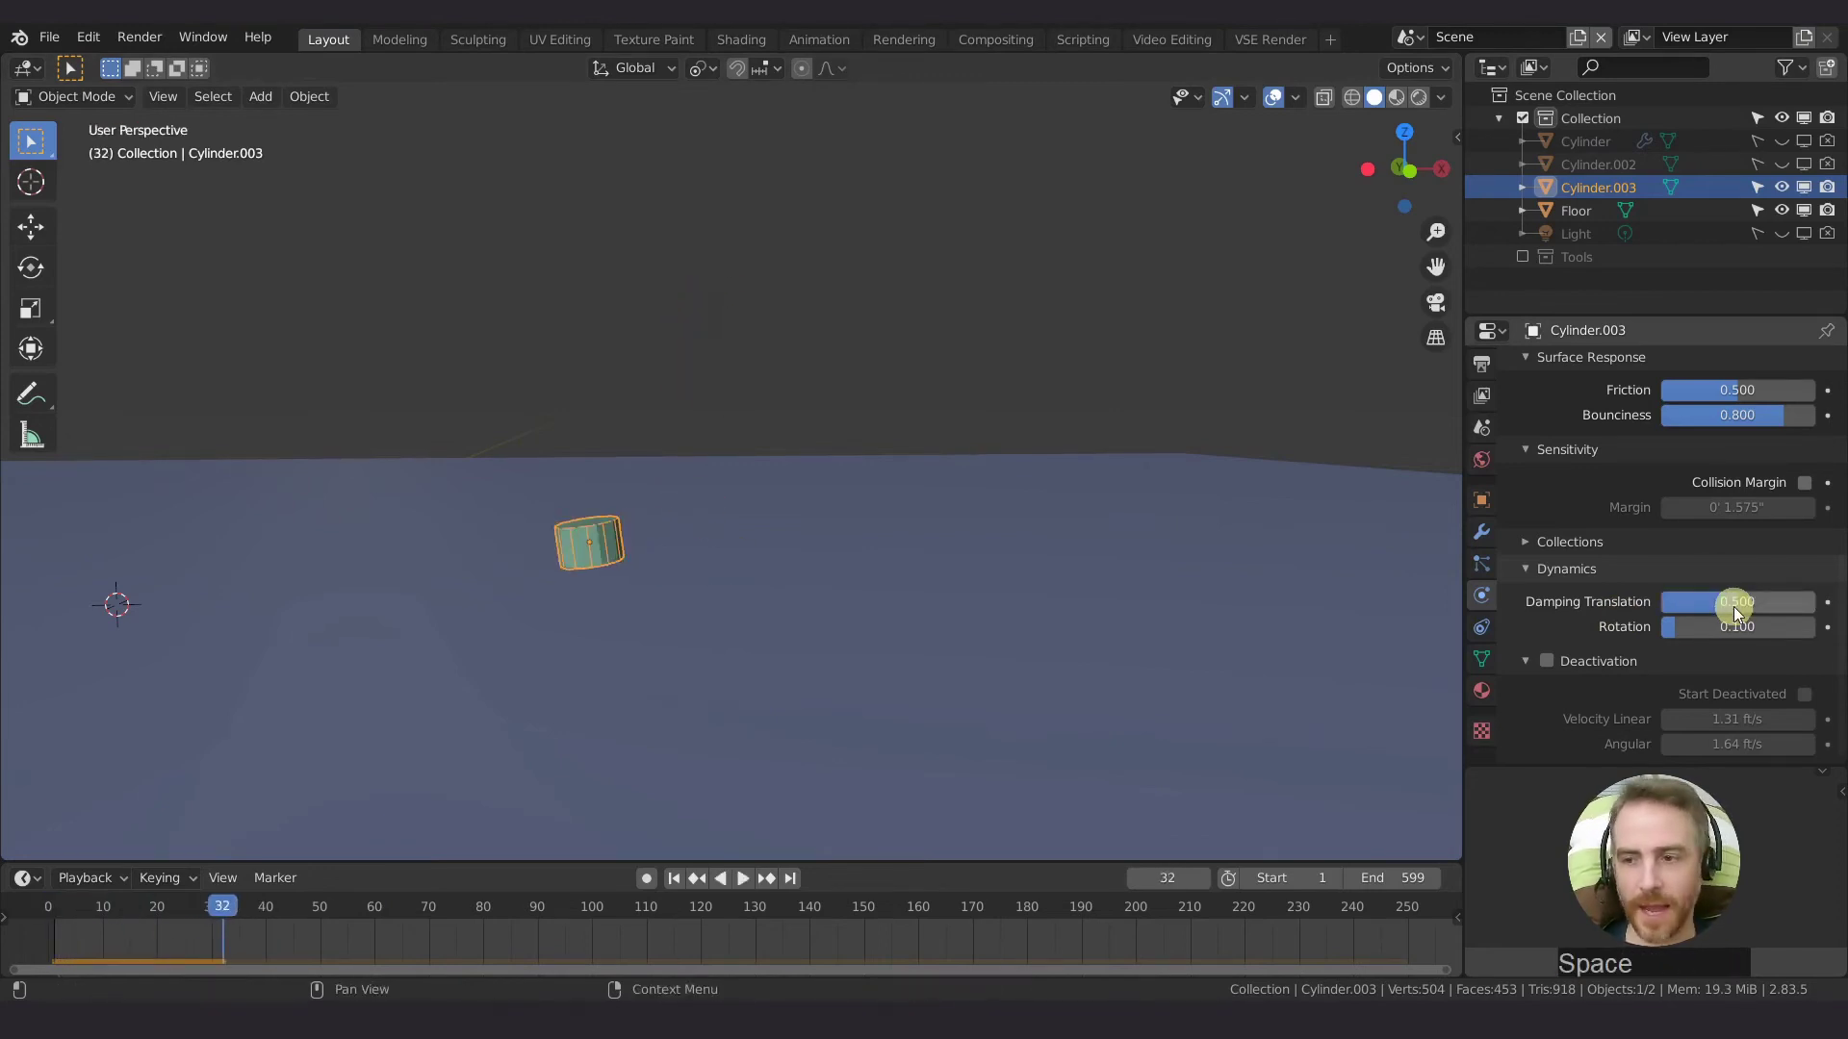
Step: Replay the drop with translation damping 0.800, then with 0.95
click(1766, 602)
text(.8)
key(Return)
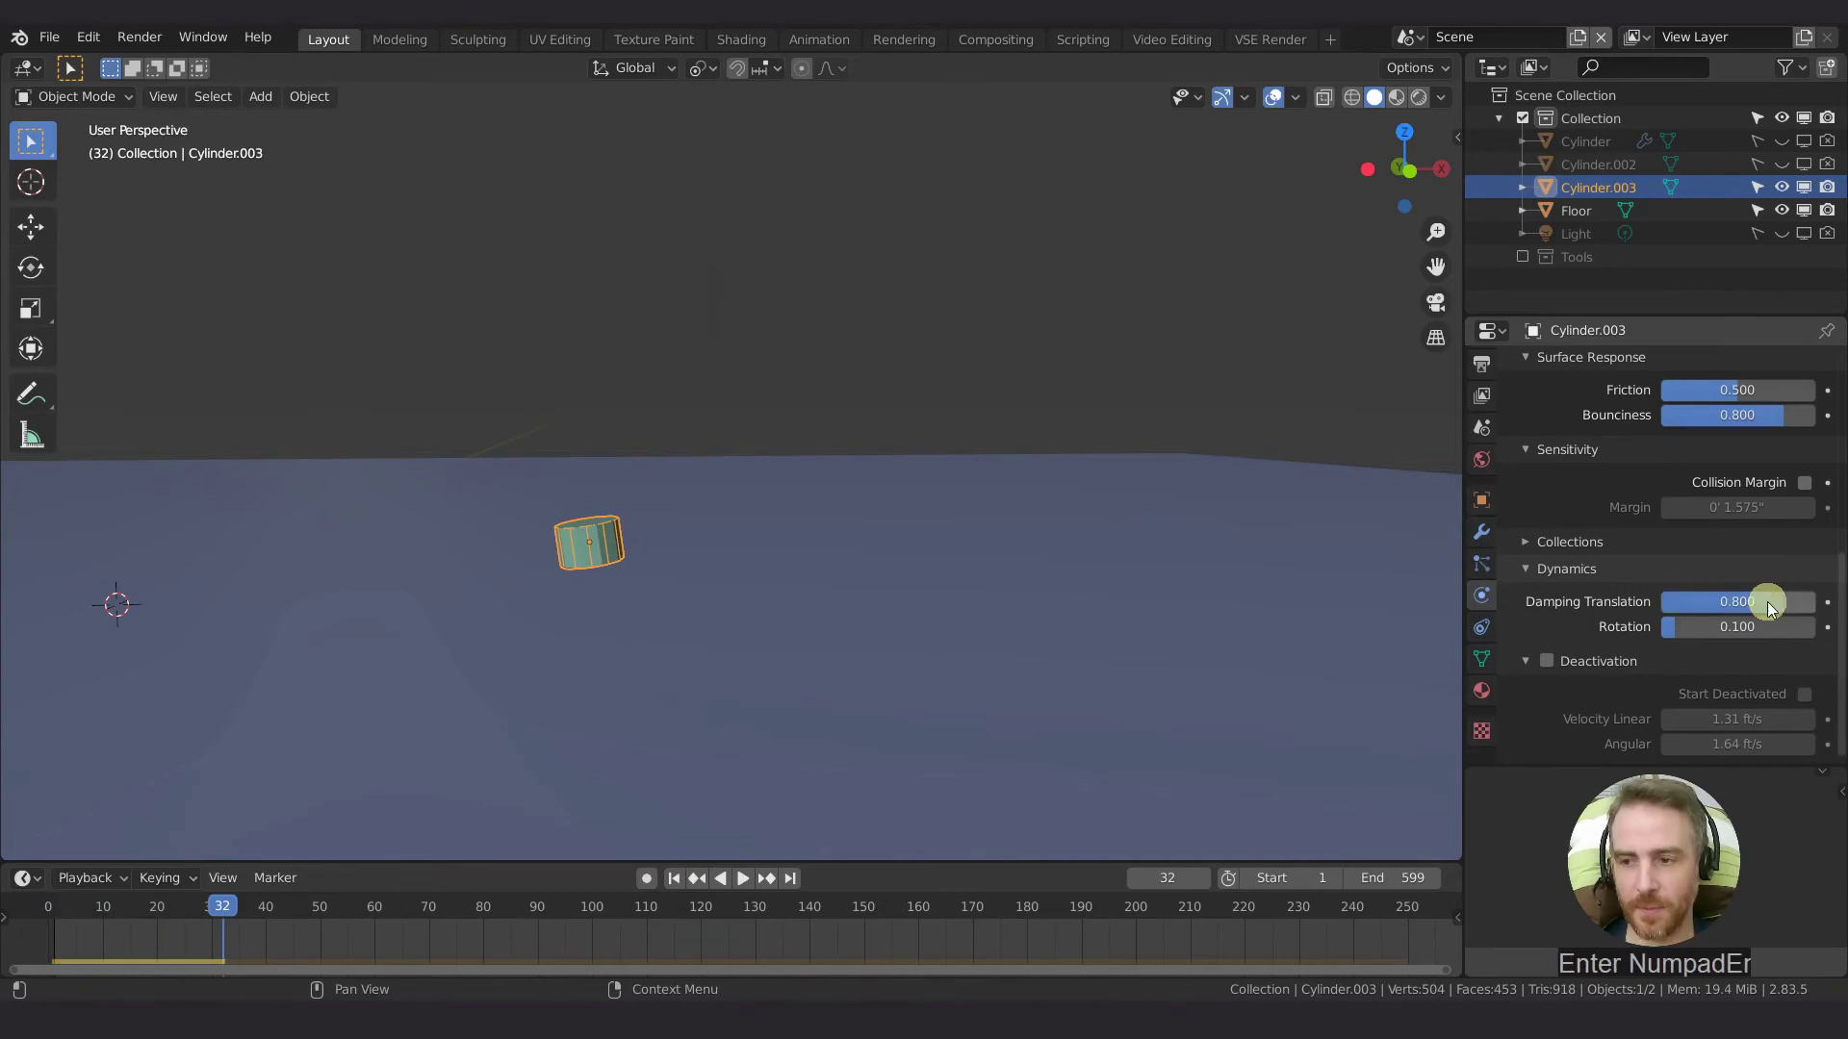
key(shift+Left)
key(space)
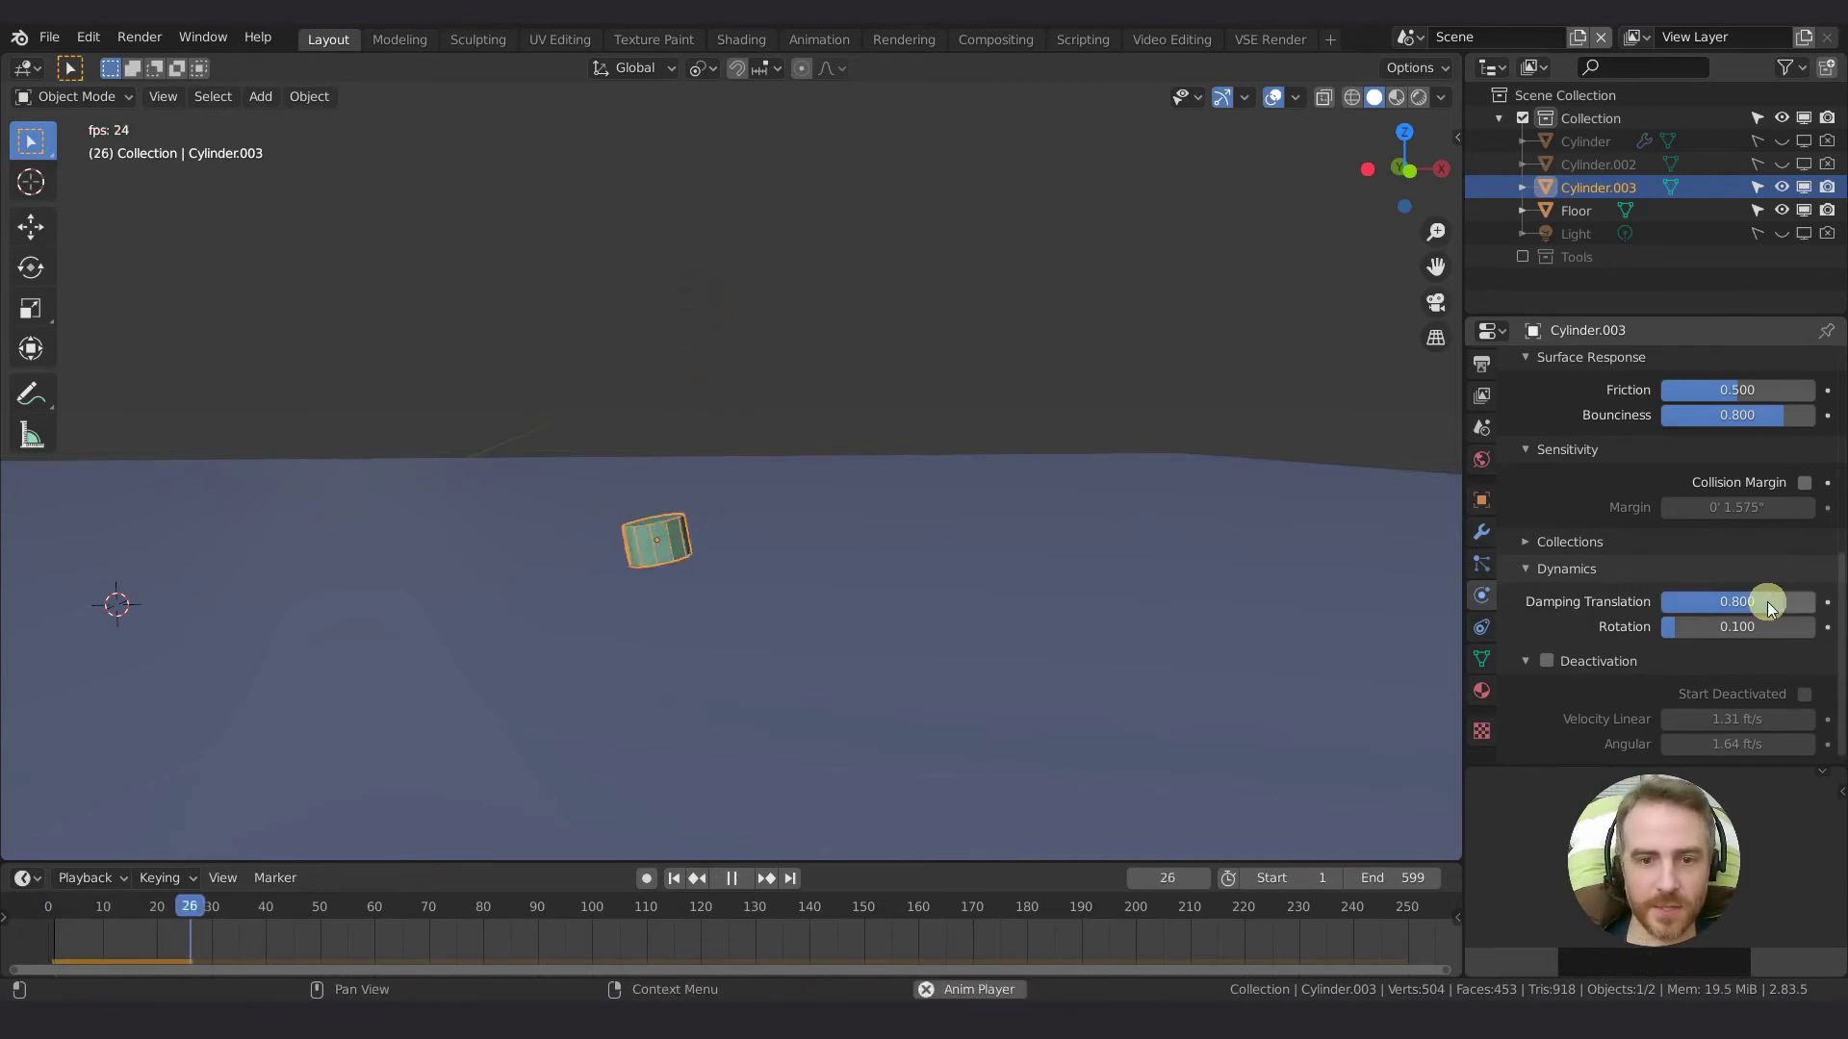
key(space)
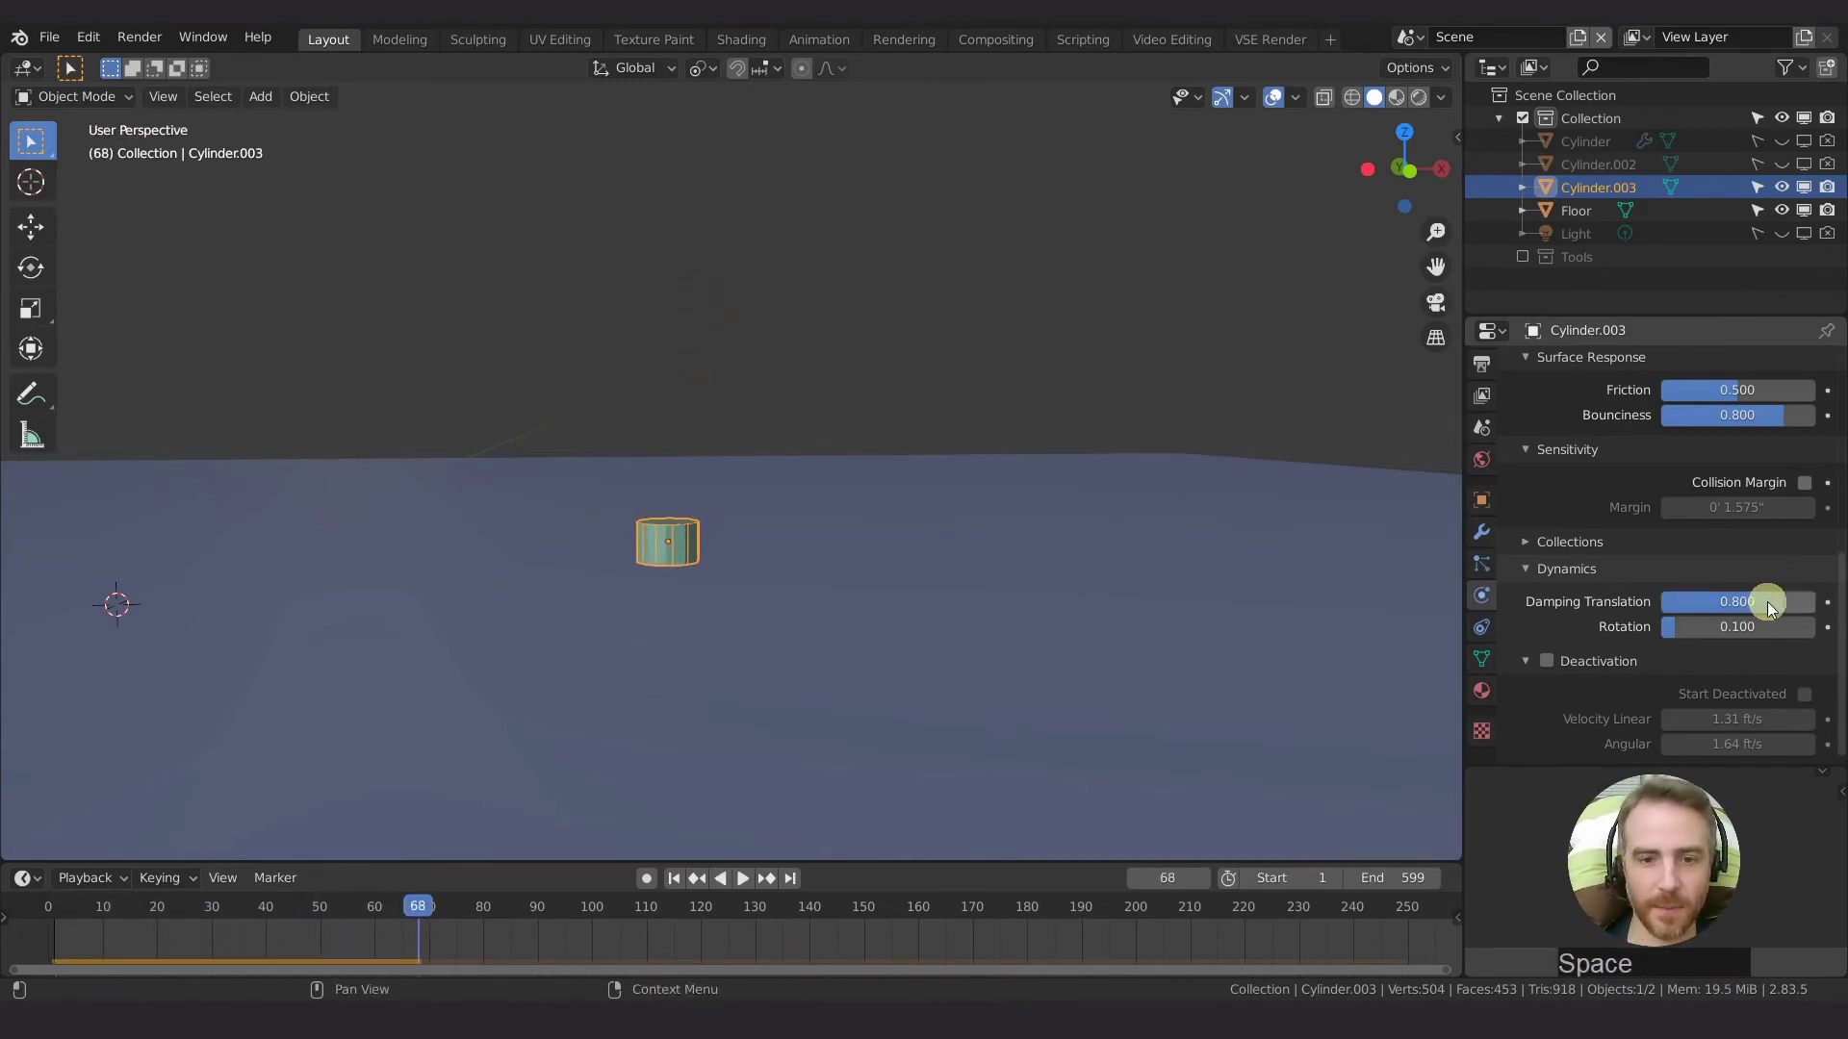
click(1795, 601)
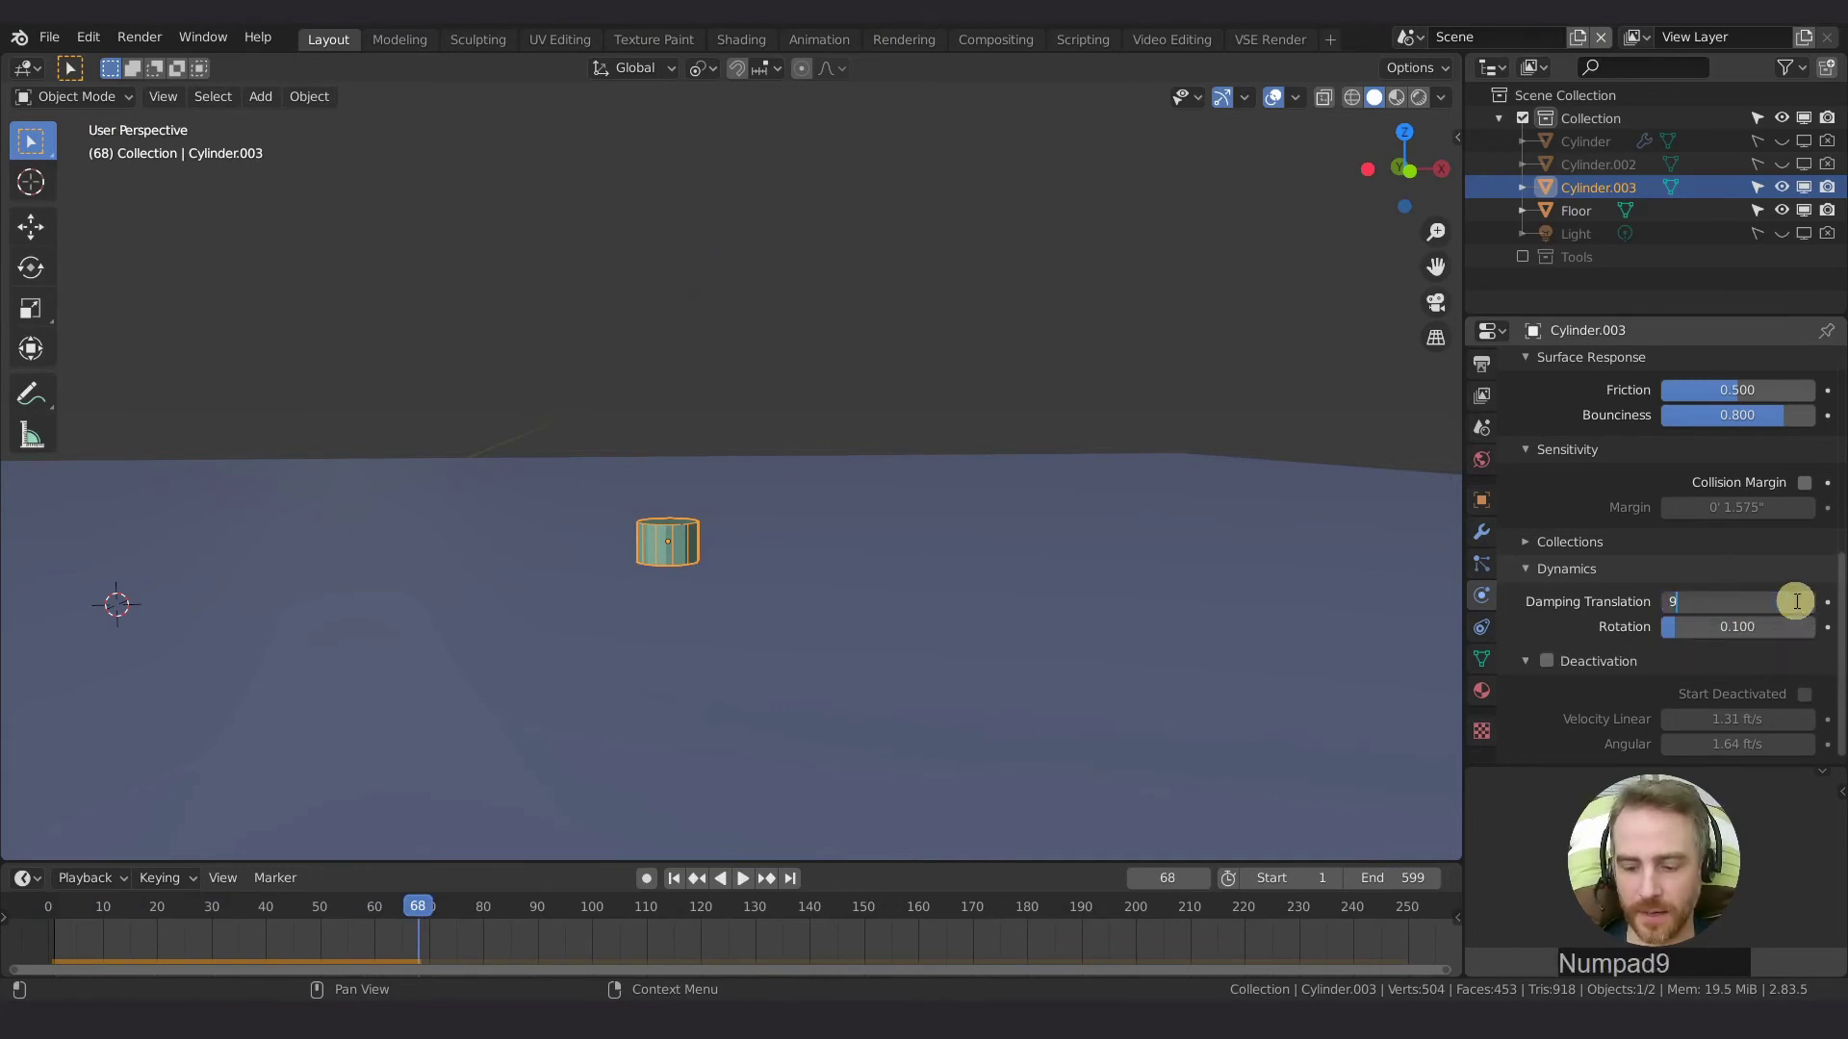
text(.9)
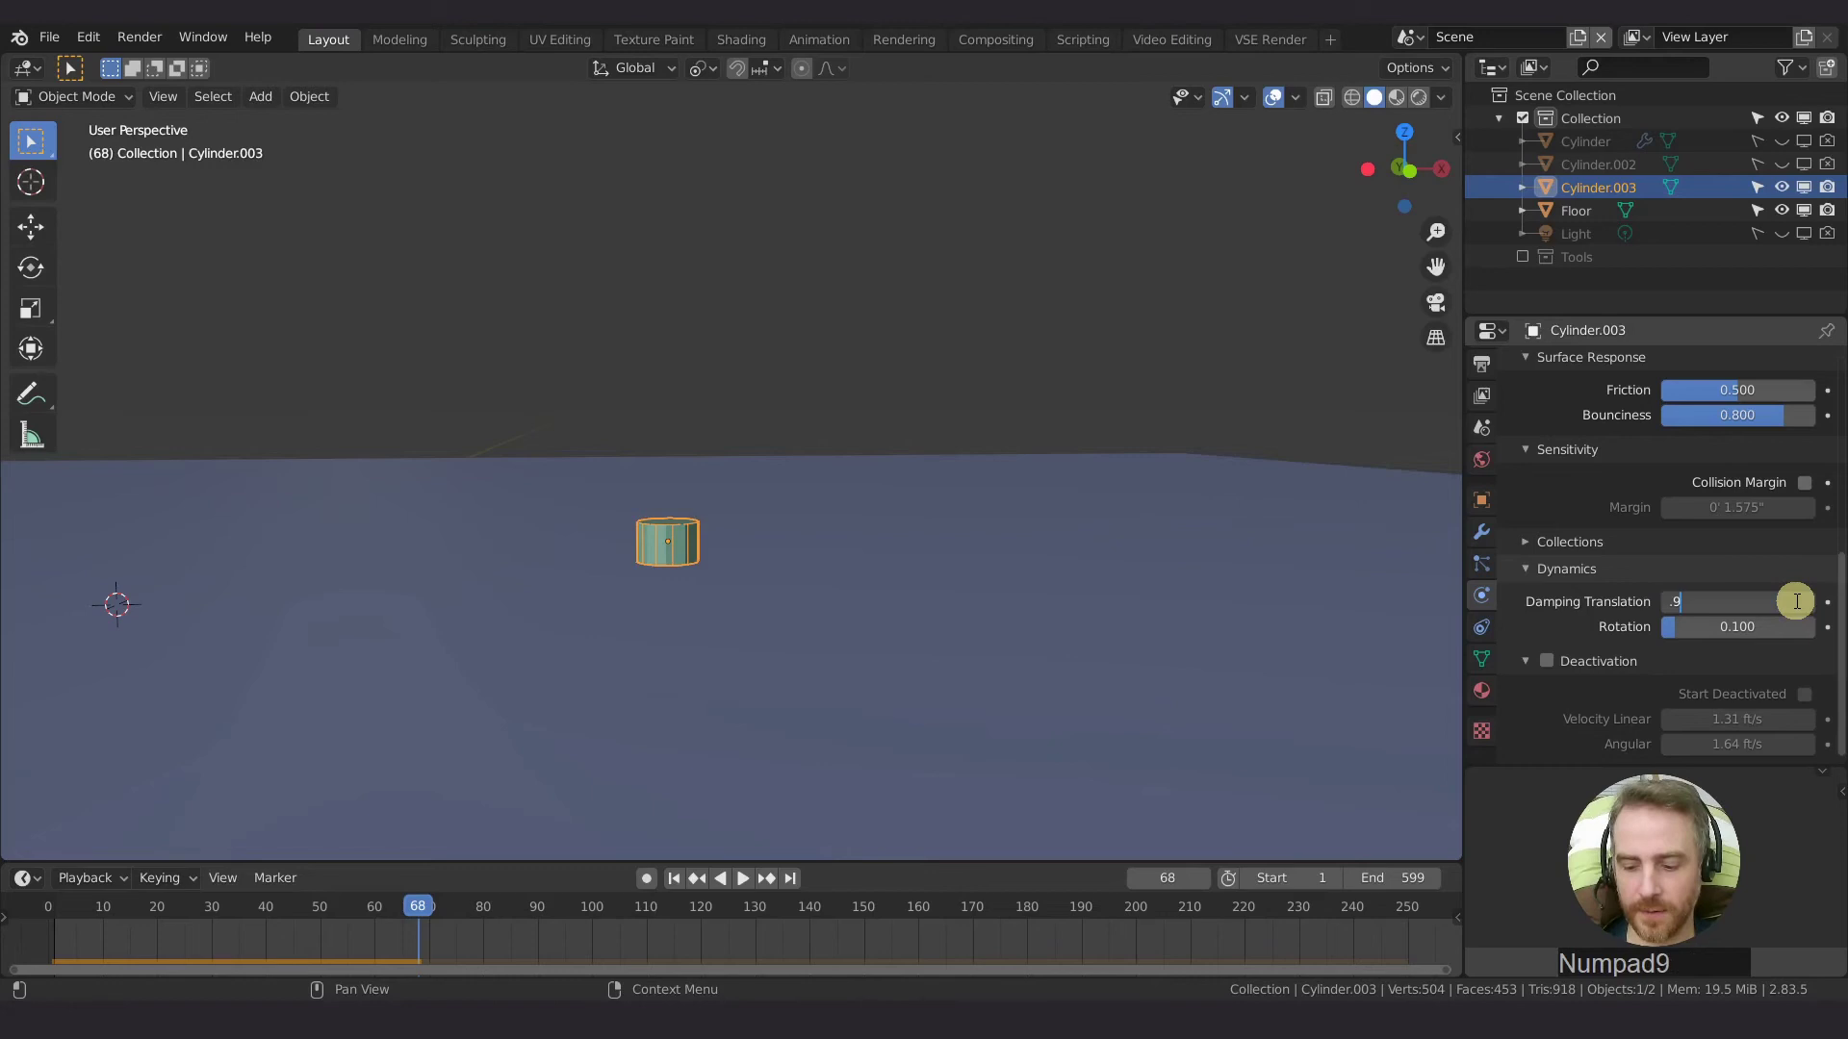
text(5)
key(Return)
key(shift+Left)
key(space)
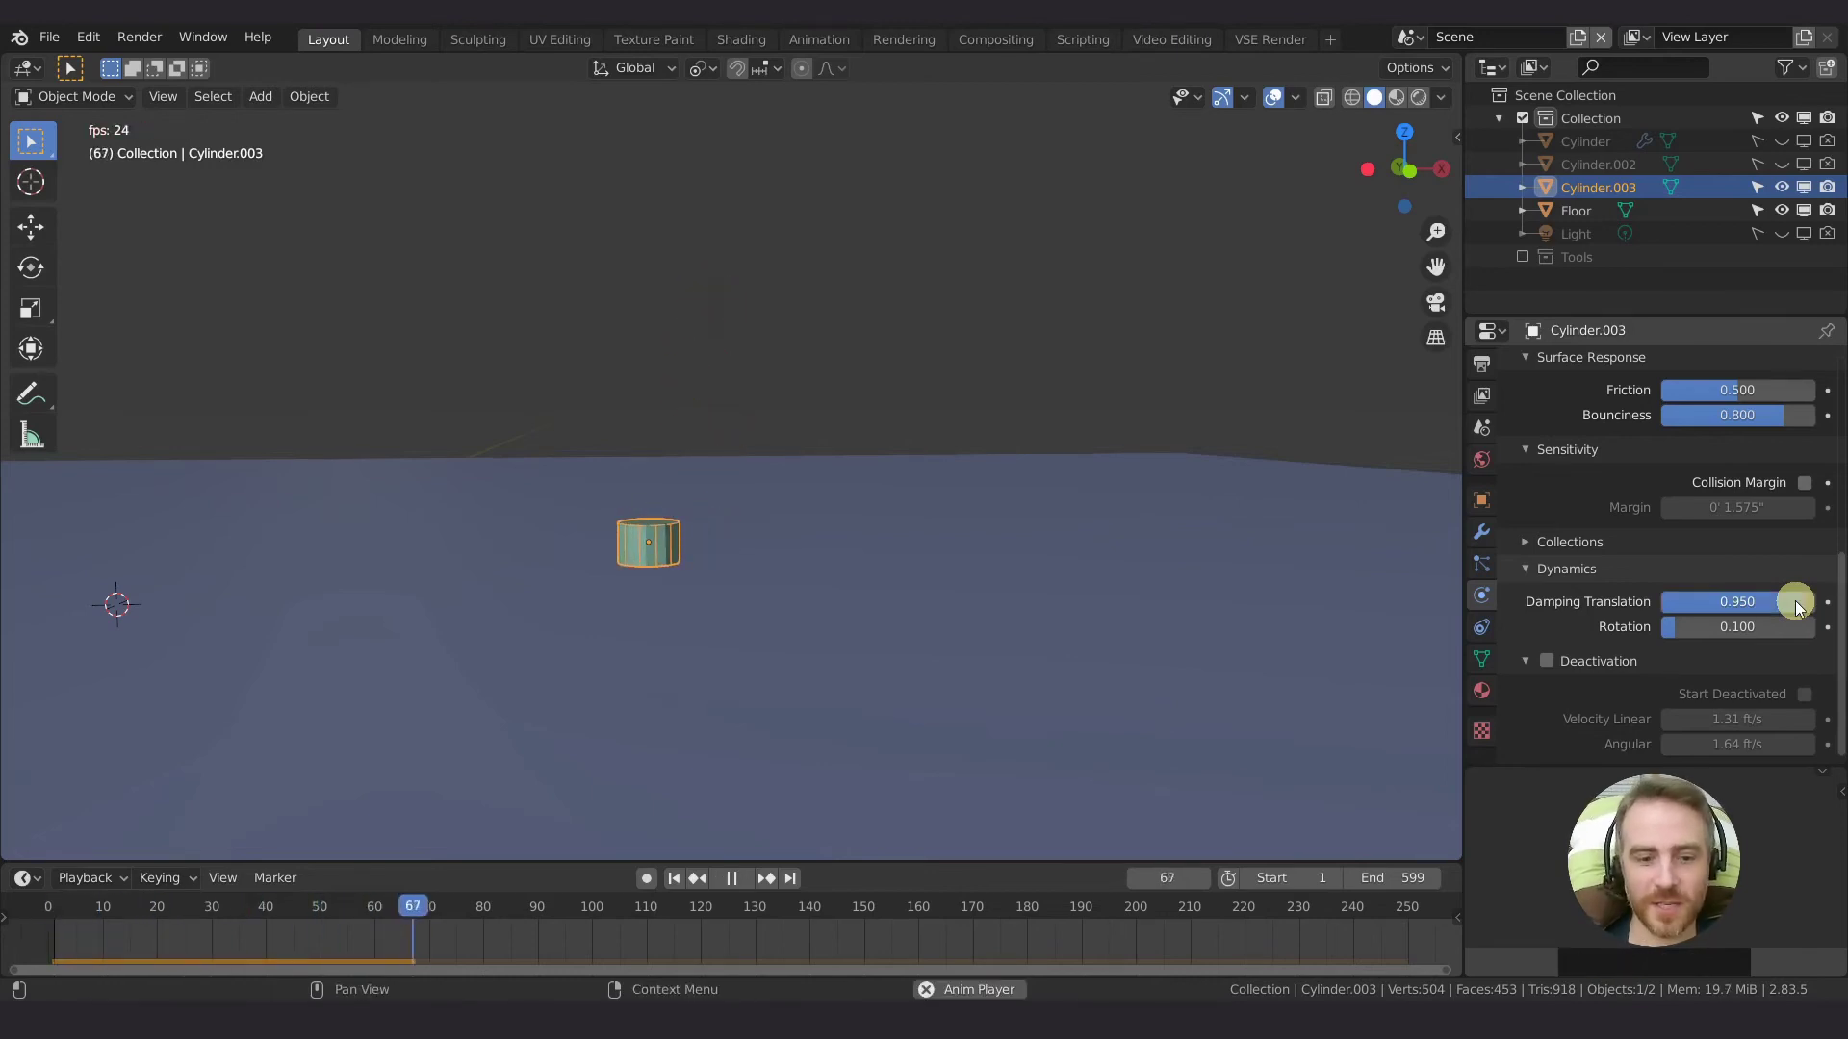
key(space)
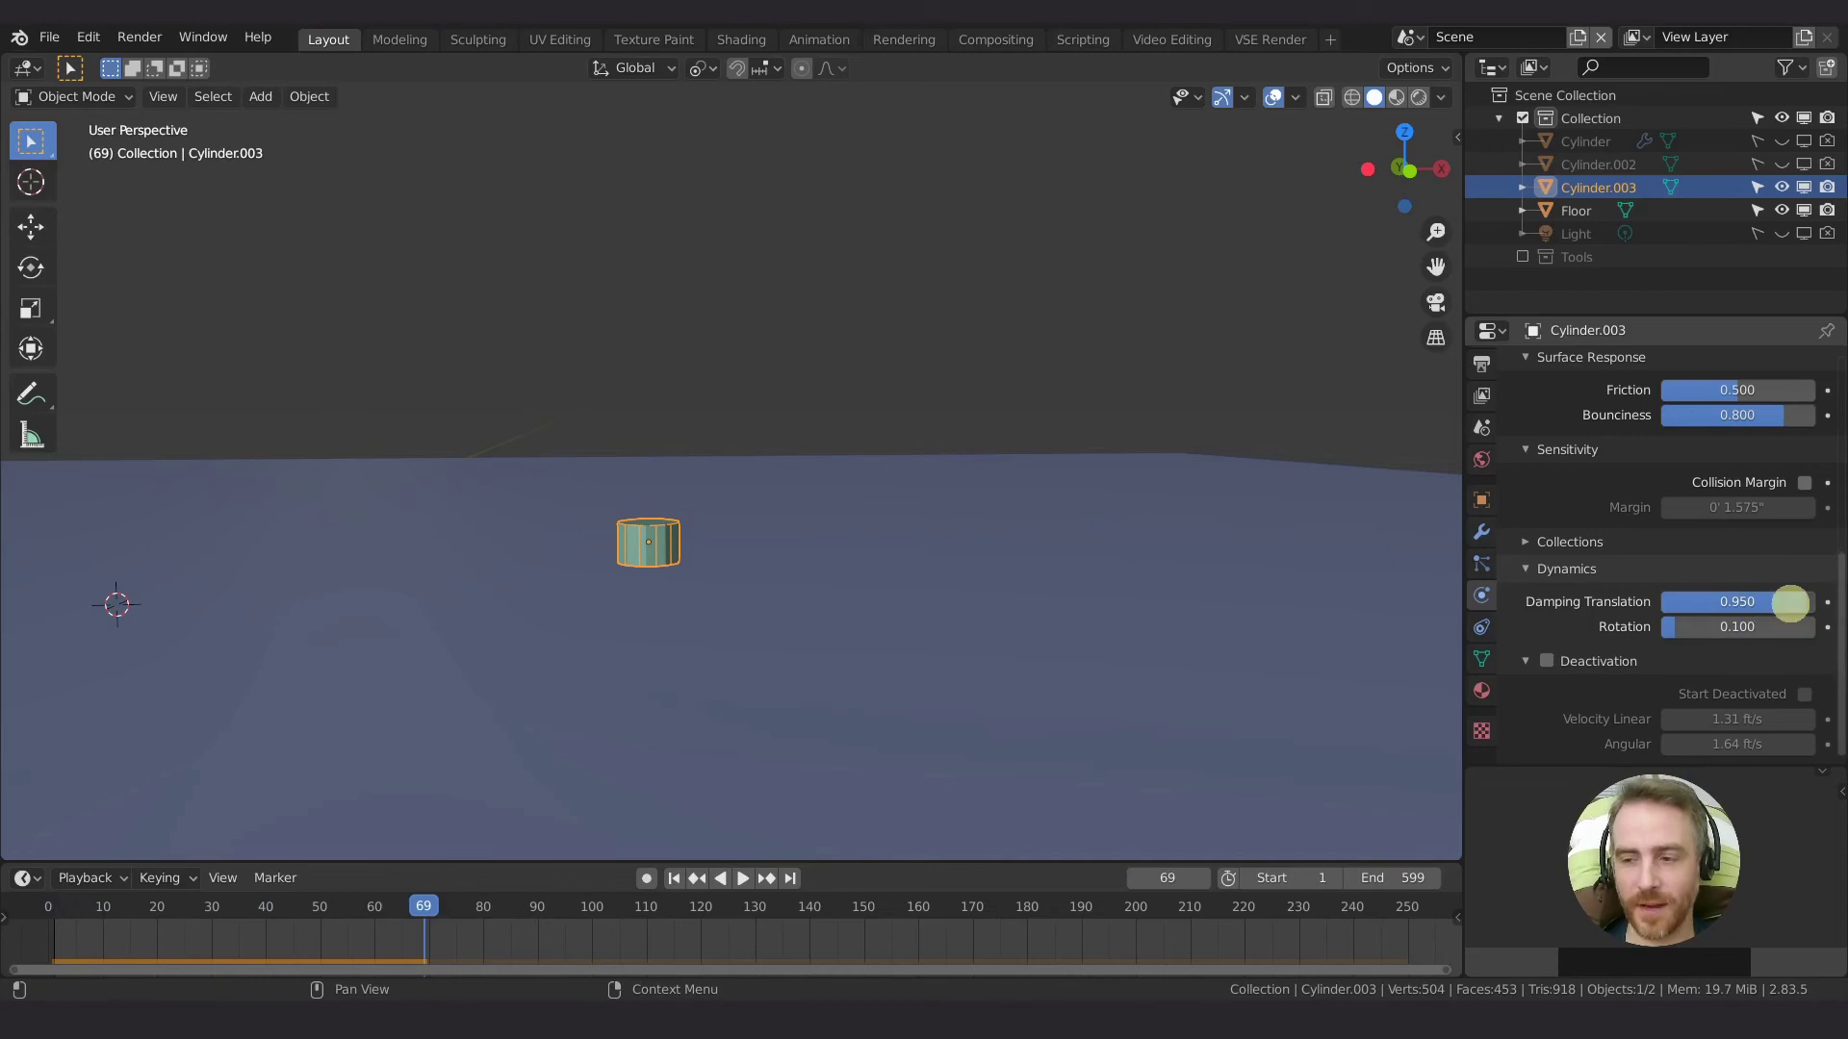
Step: Replay the drop with translation damping 0.99, then with 0.999
click(1790, 604)
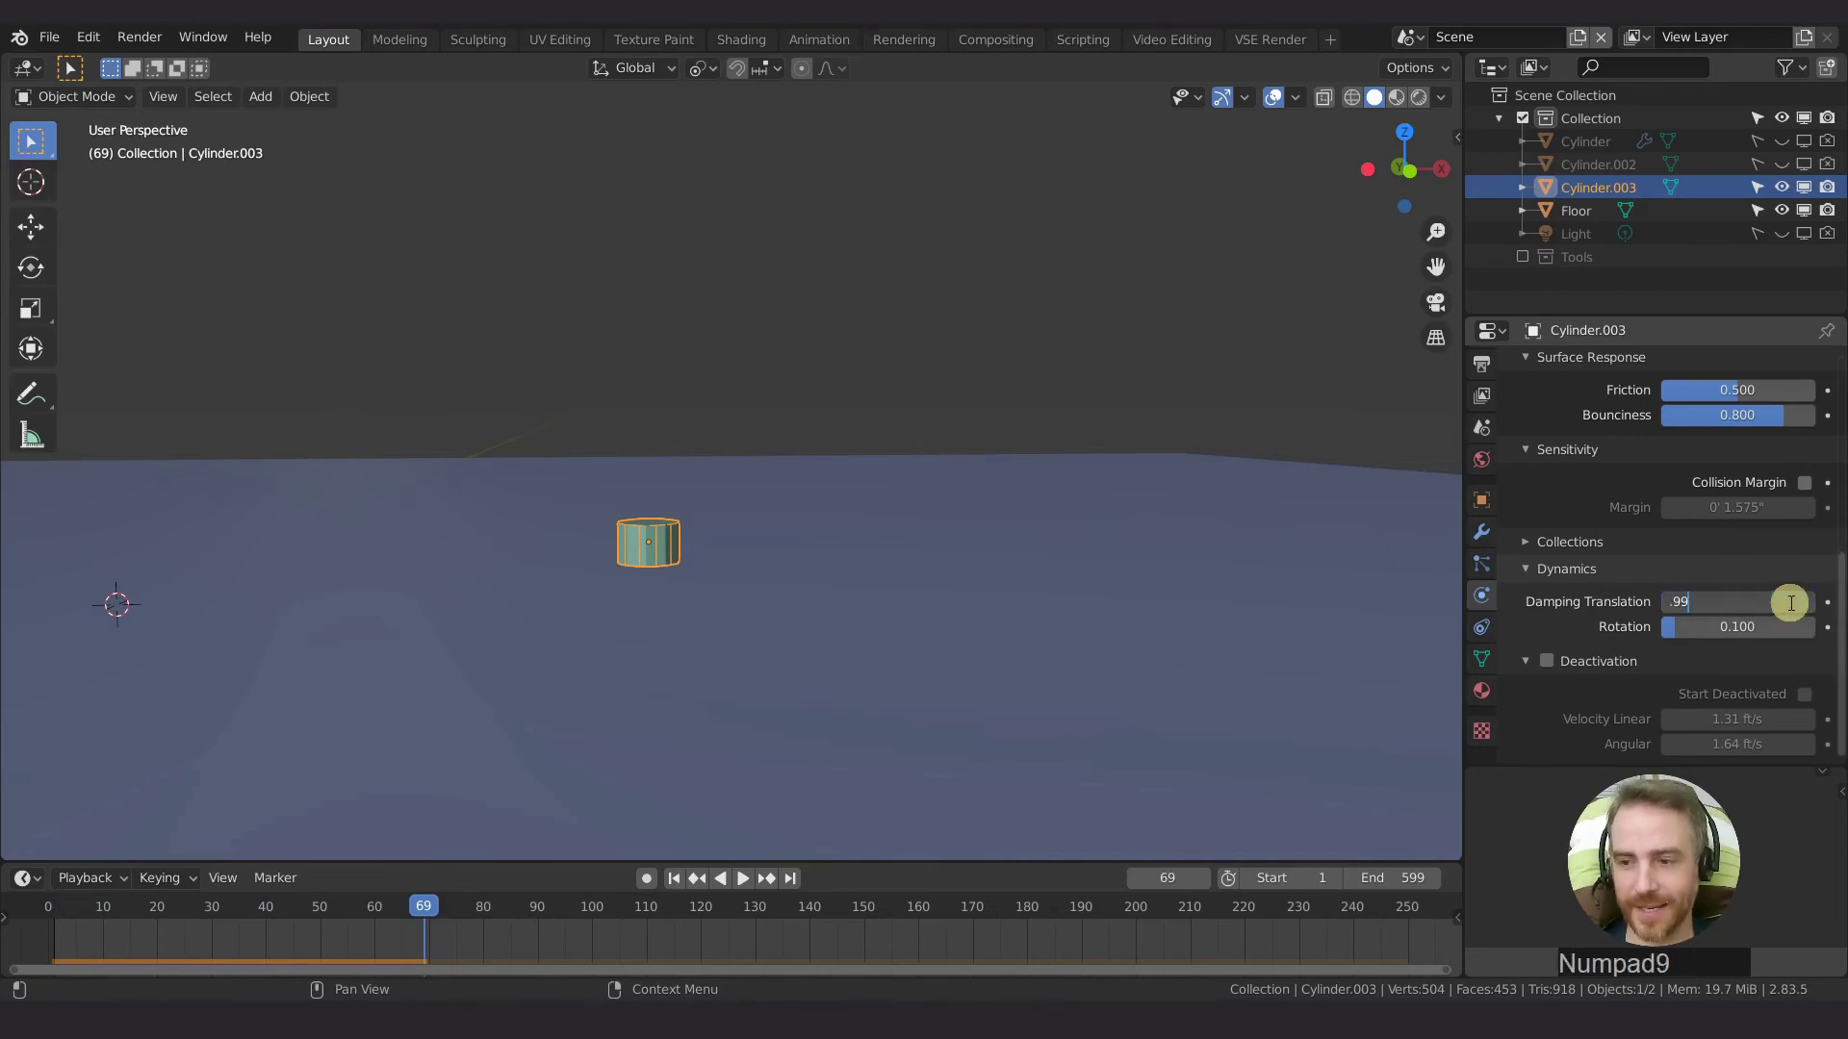
text(.99)
key(KP_Enter)
key(shift+Left)
key(space)
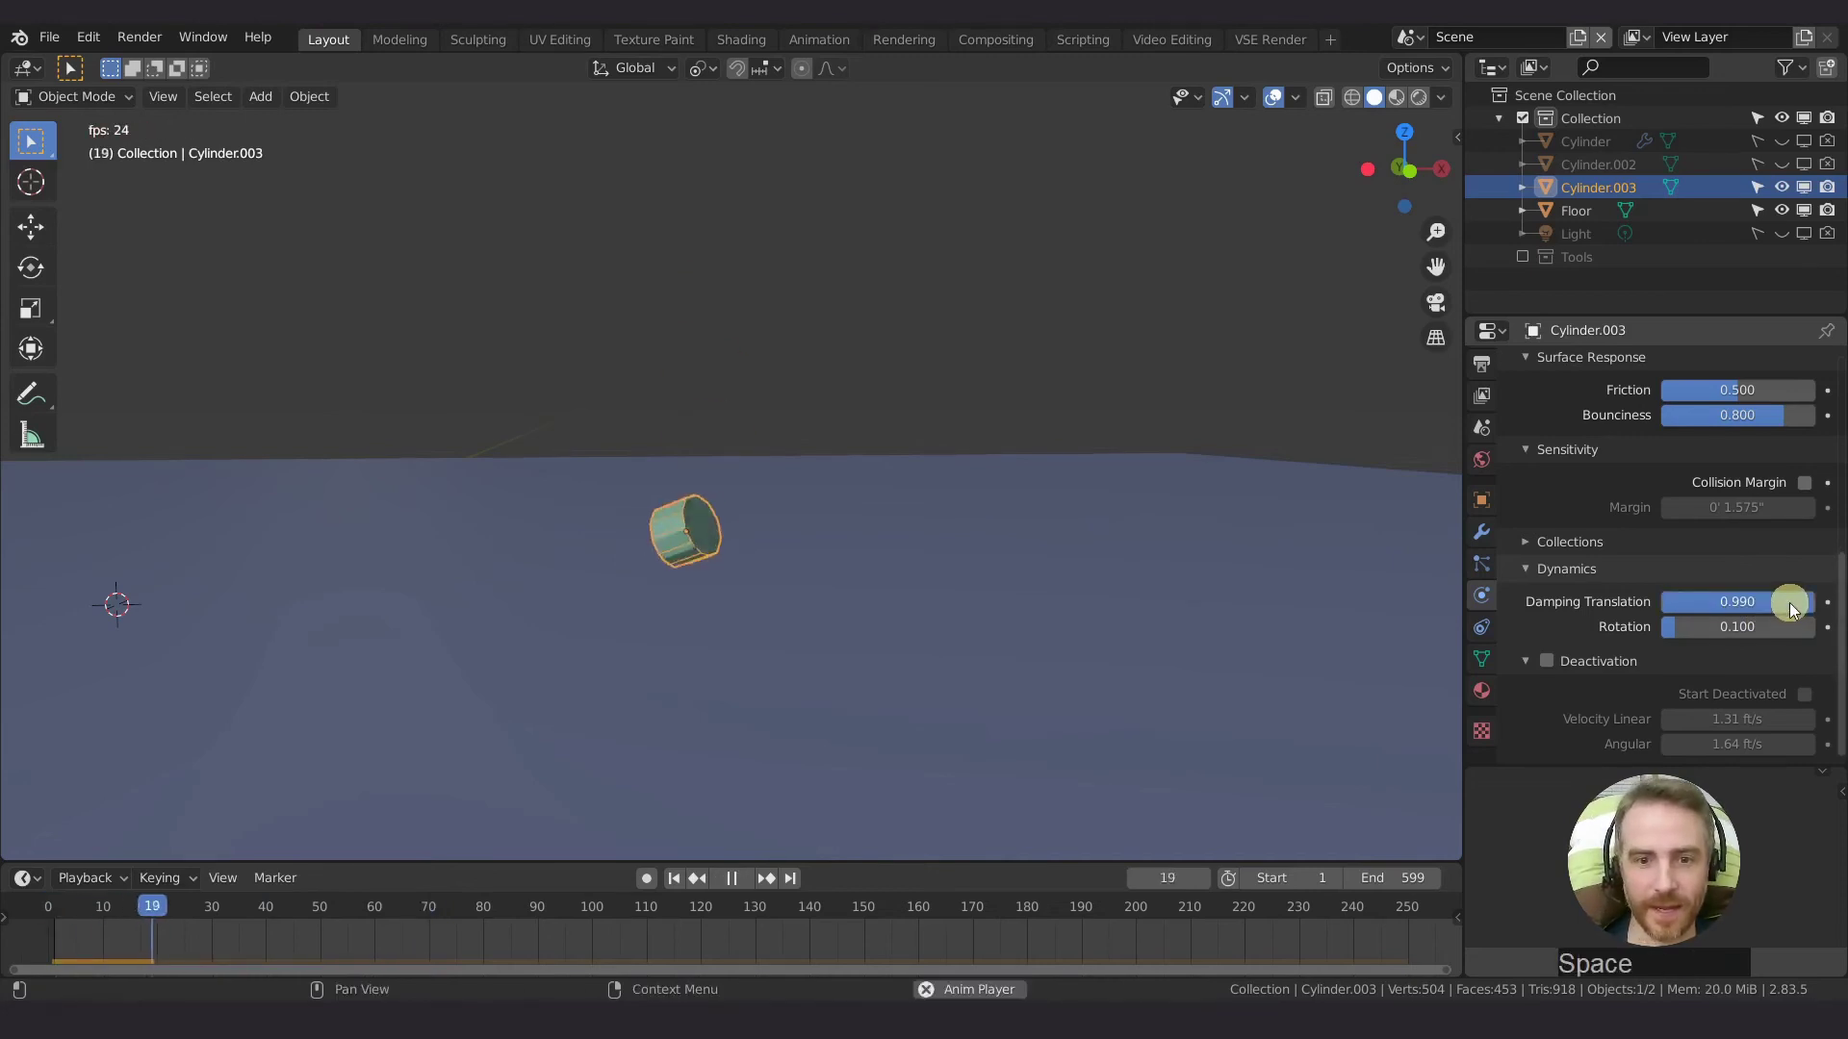
key(space)
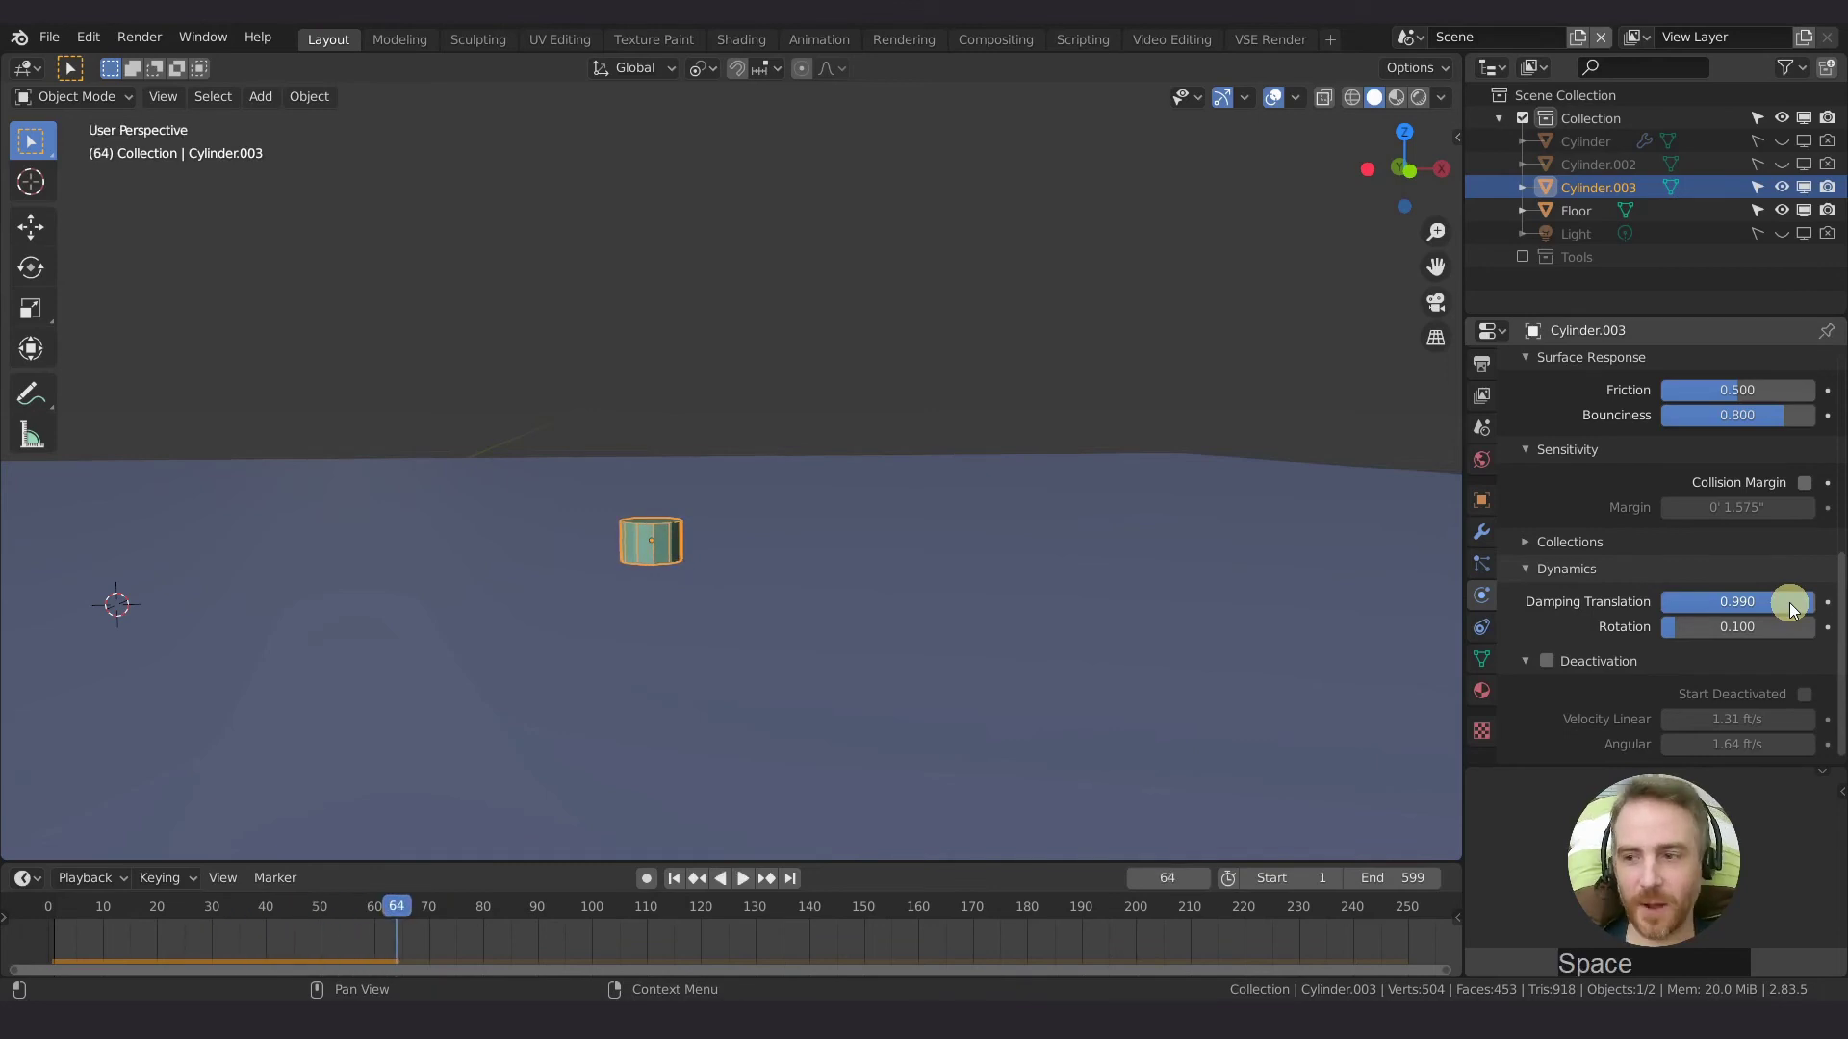
click(1788, 603)
text(.)
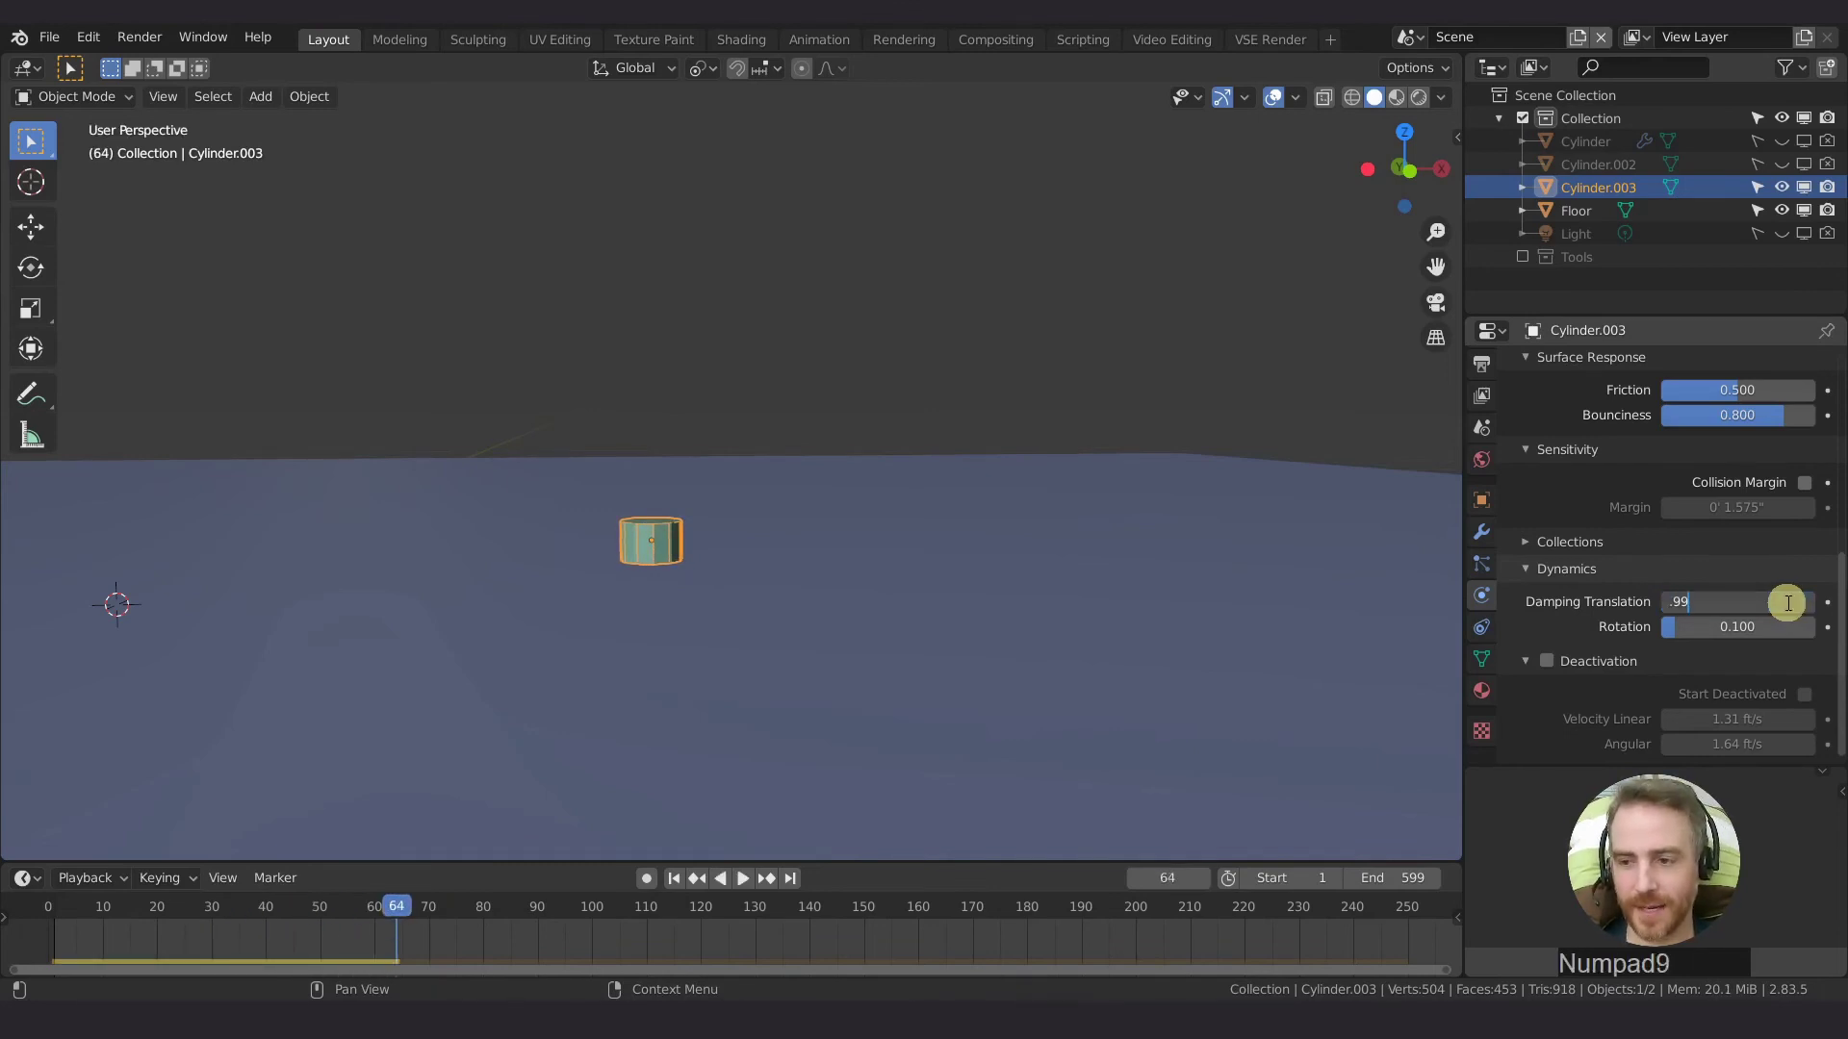
key(KP_Enter)
key(shift+Left)
key(space)
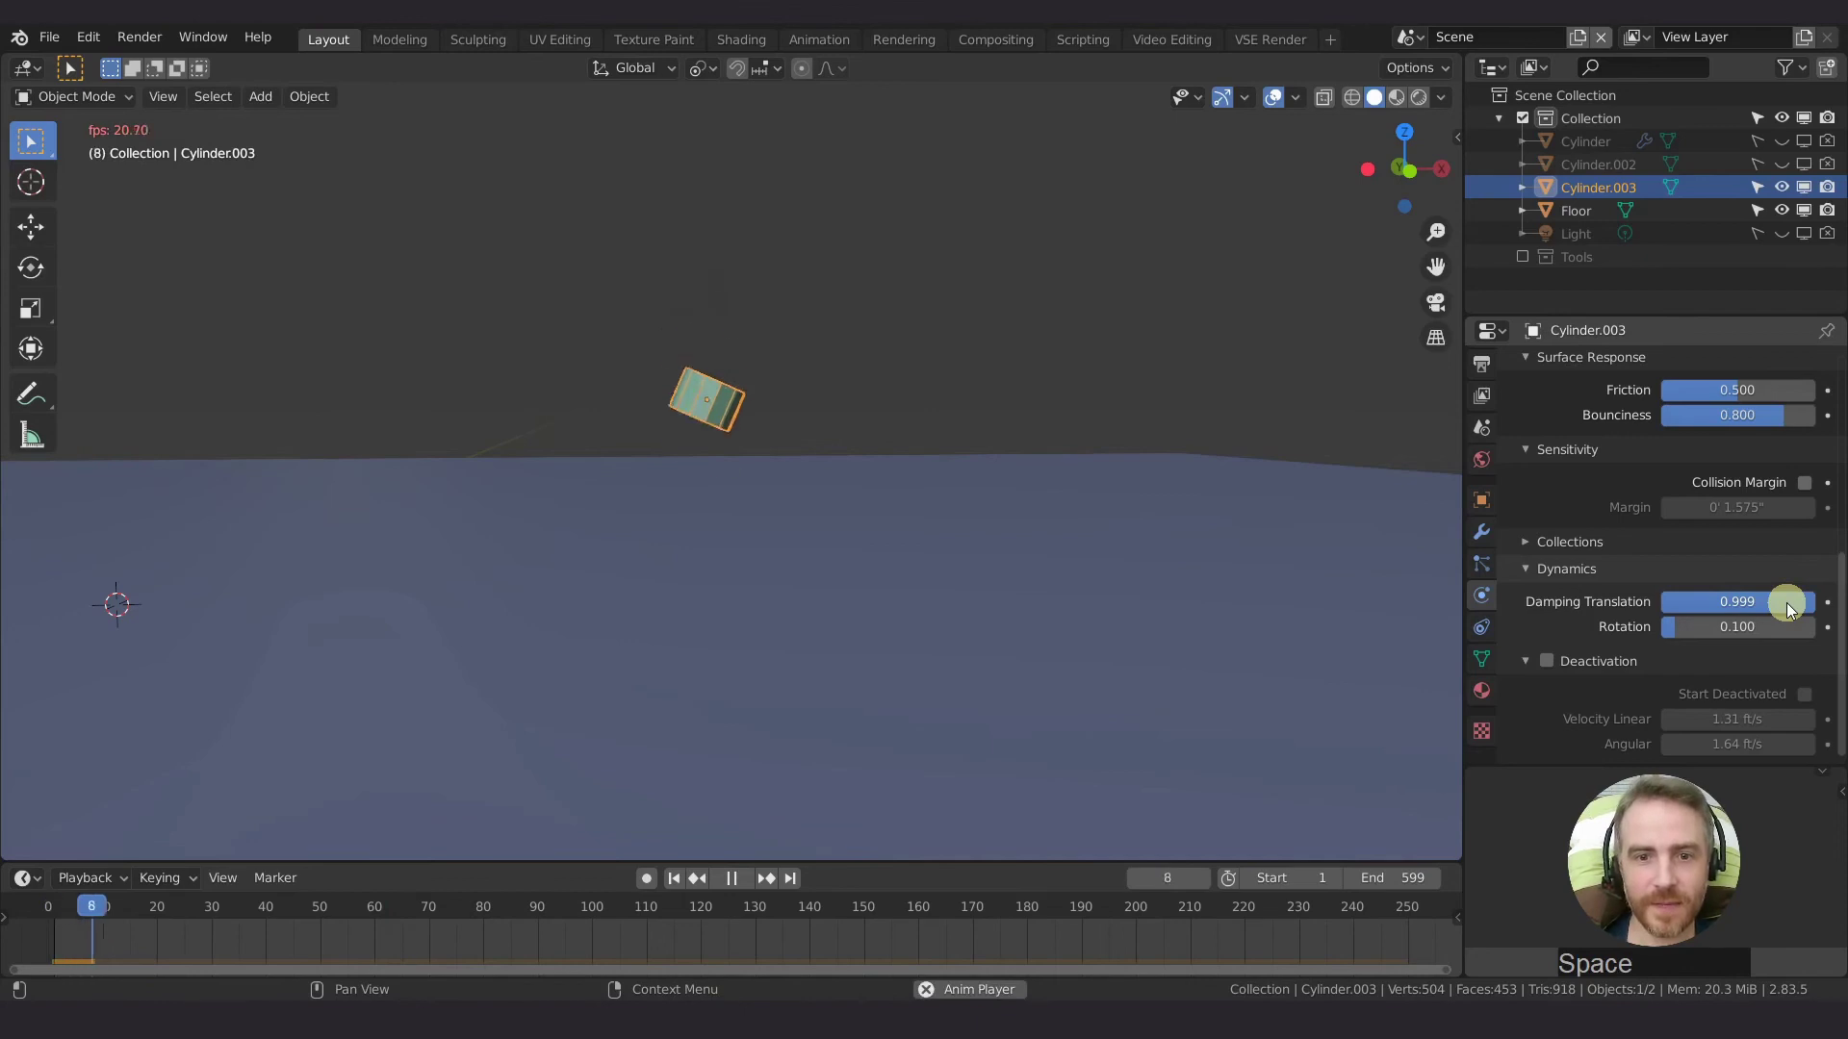
key(space)
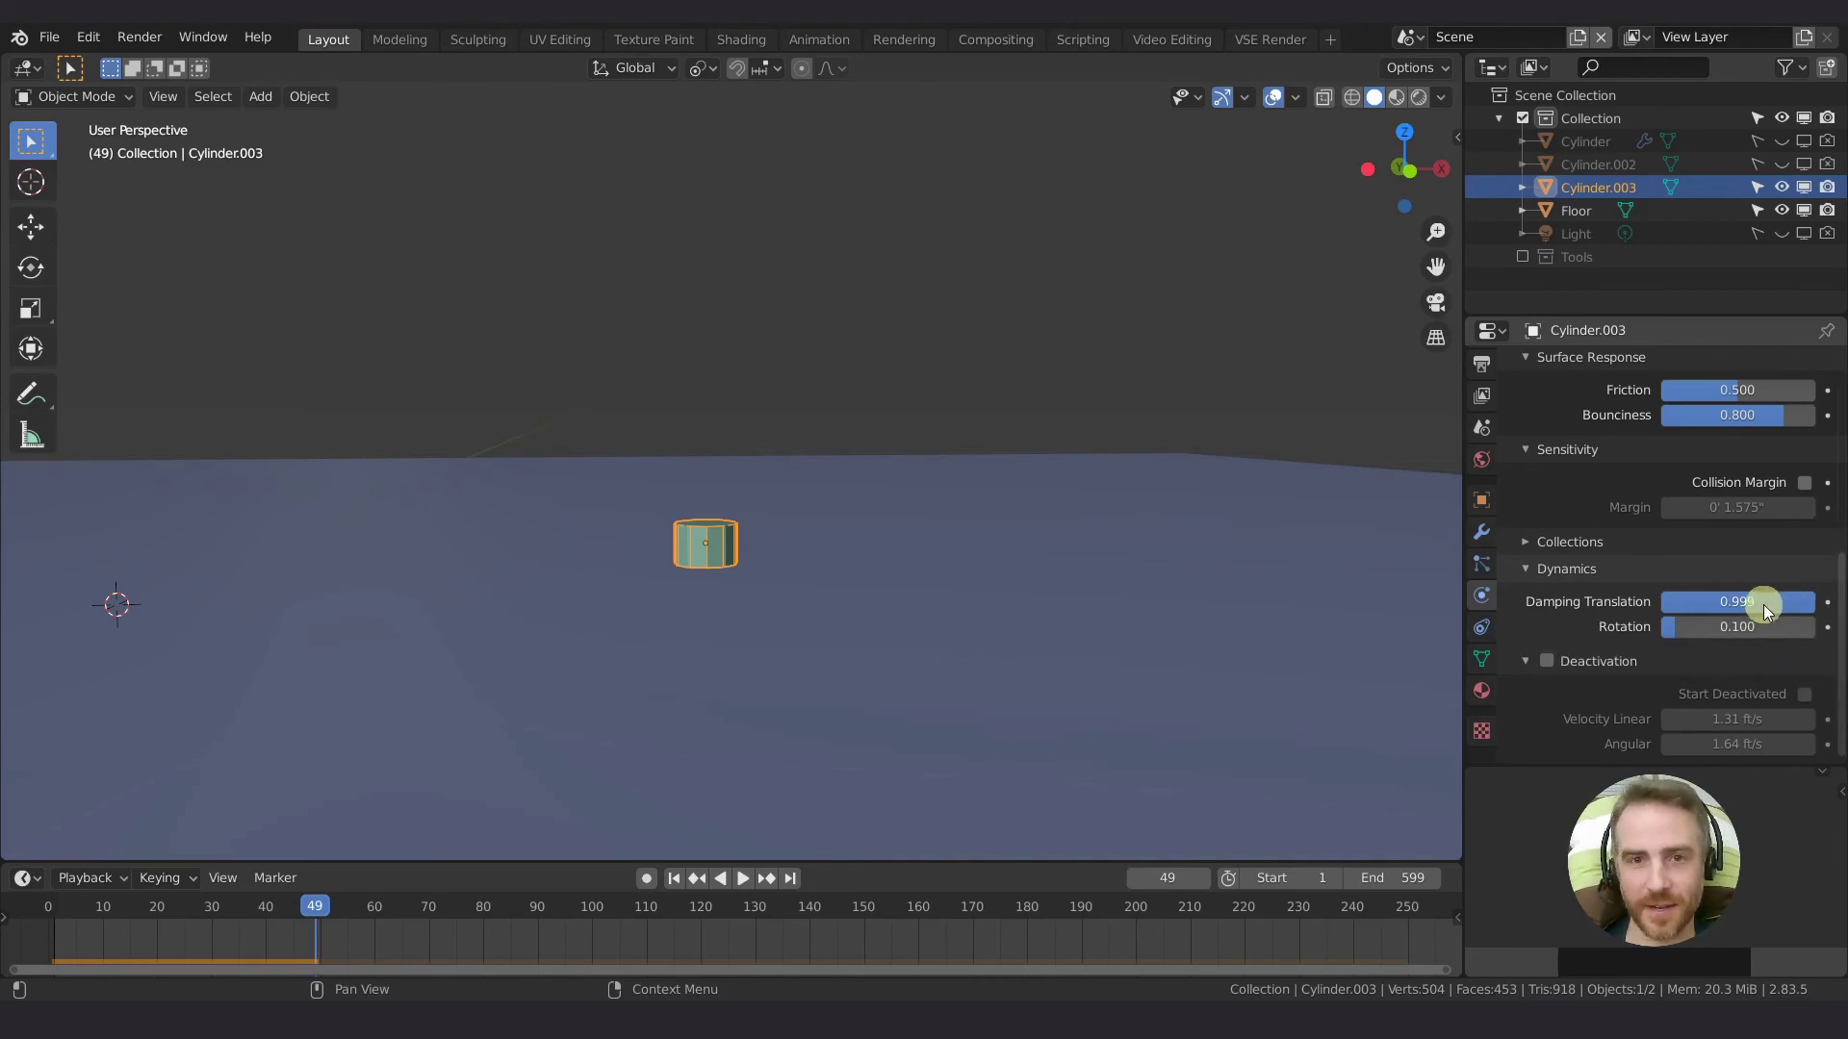
Step: Replay the drop with translation damping 0.9999, then begin entering 0.99999
click(1764, 603)
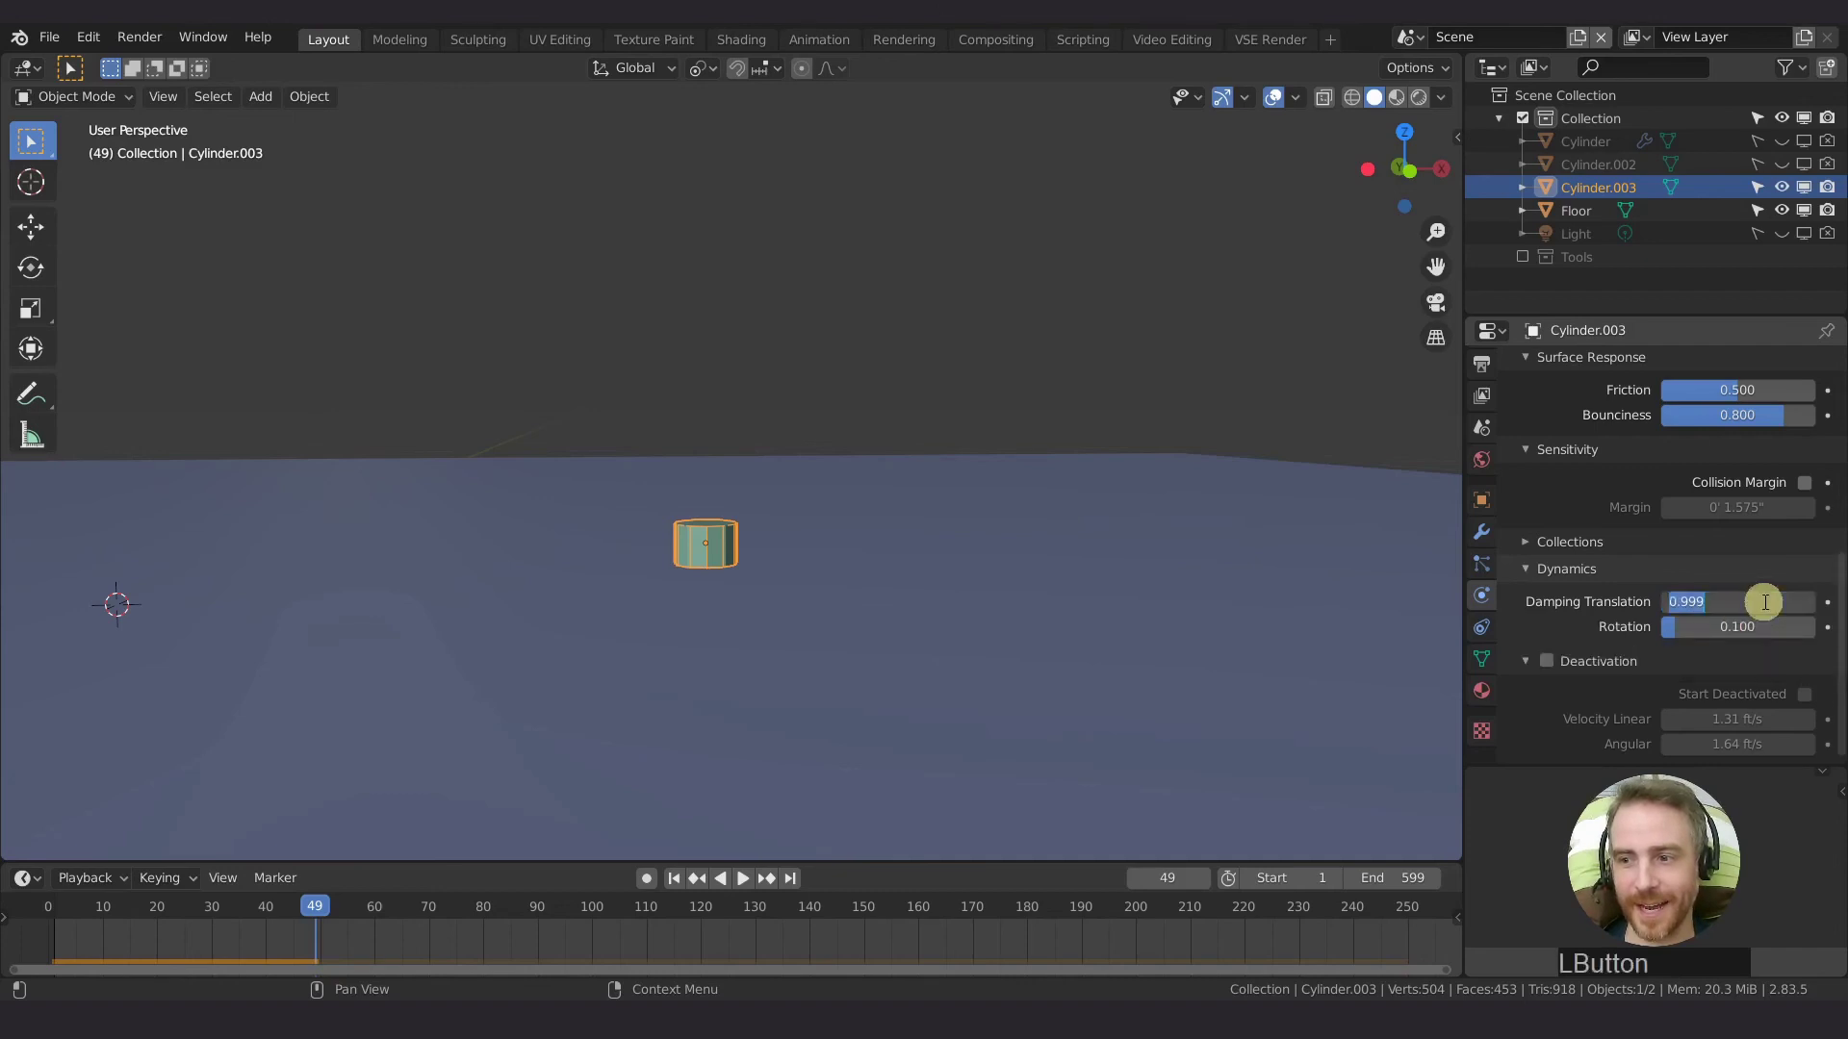
text(9)
key(Return)
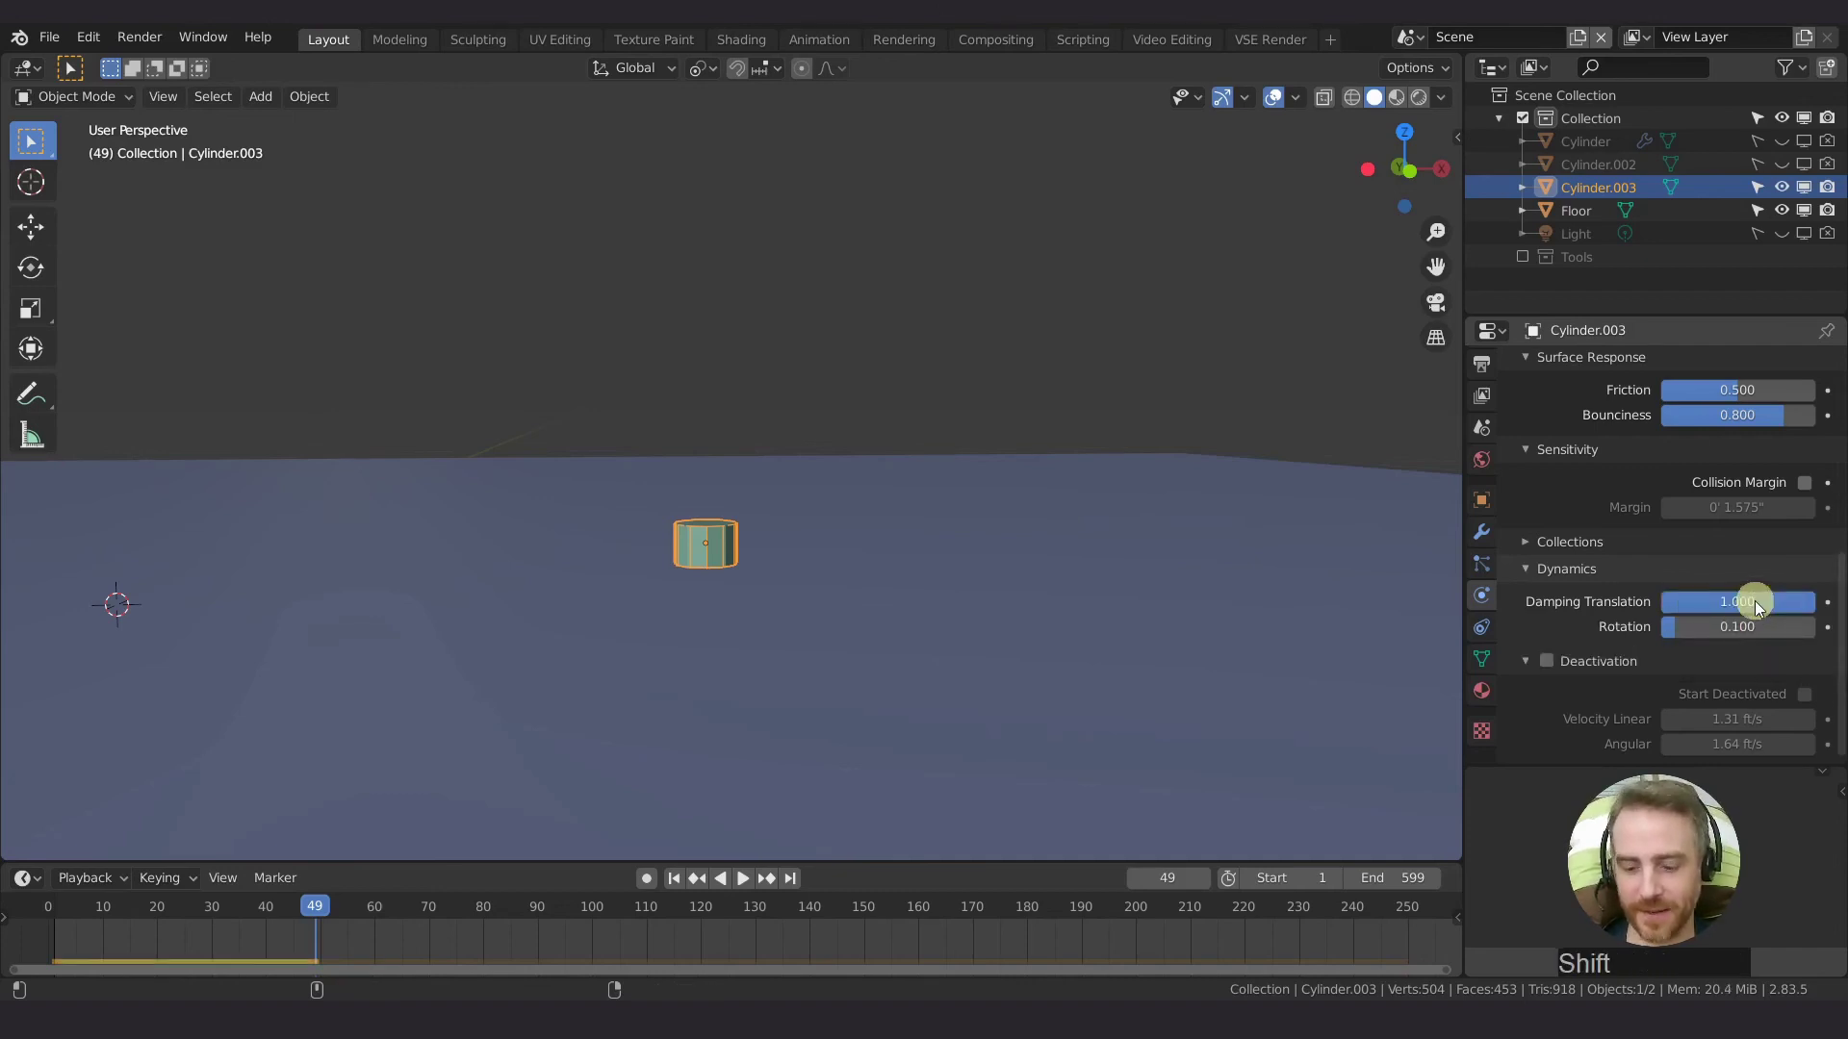
key(shift+Left)
key(space)
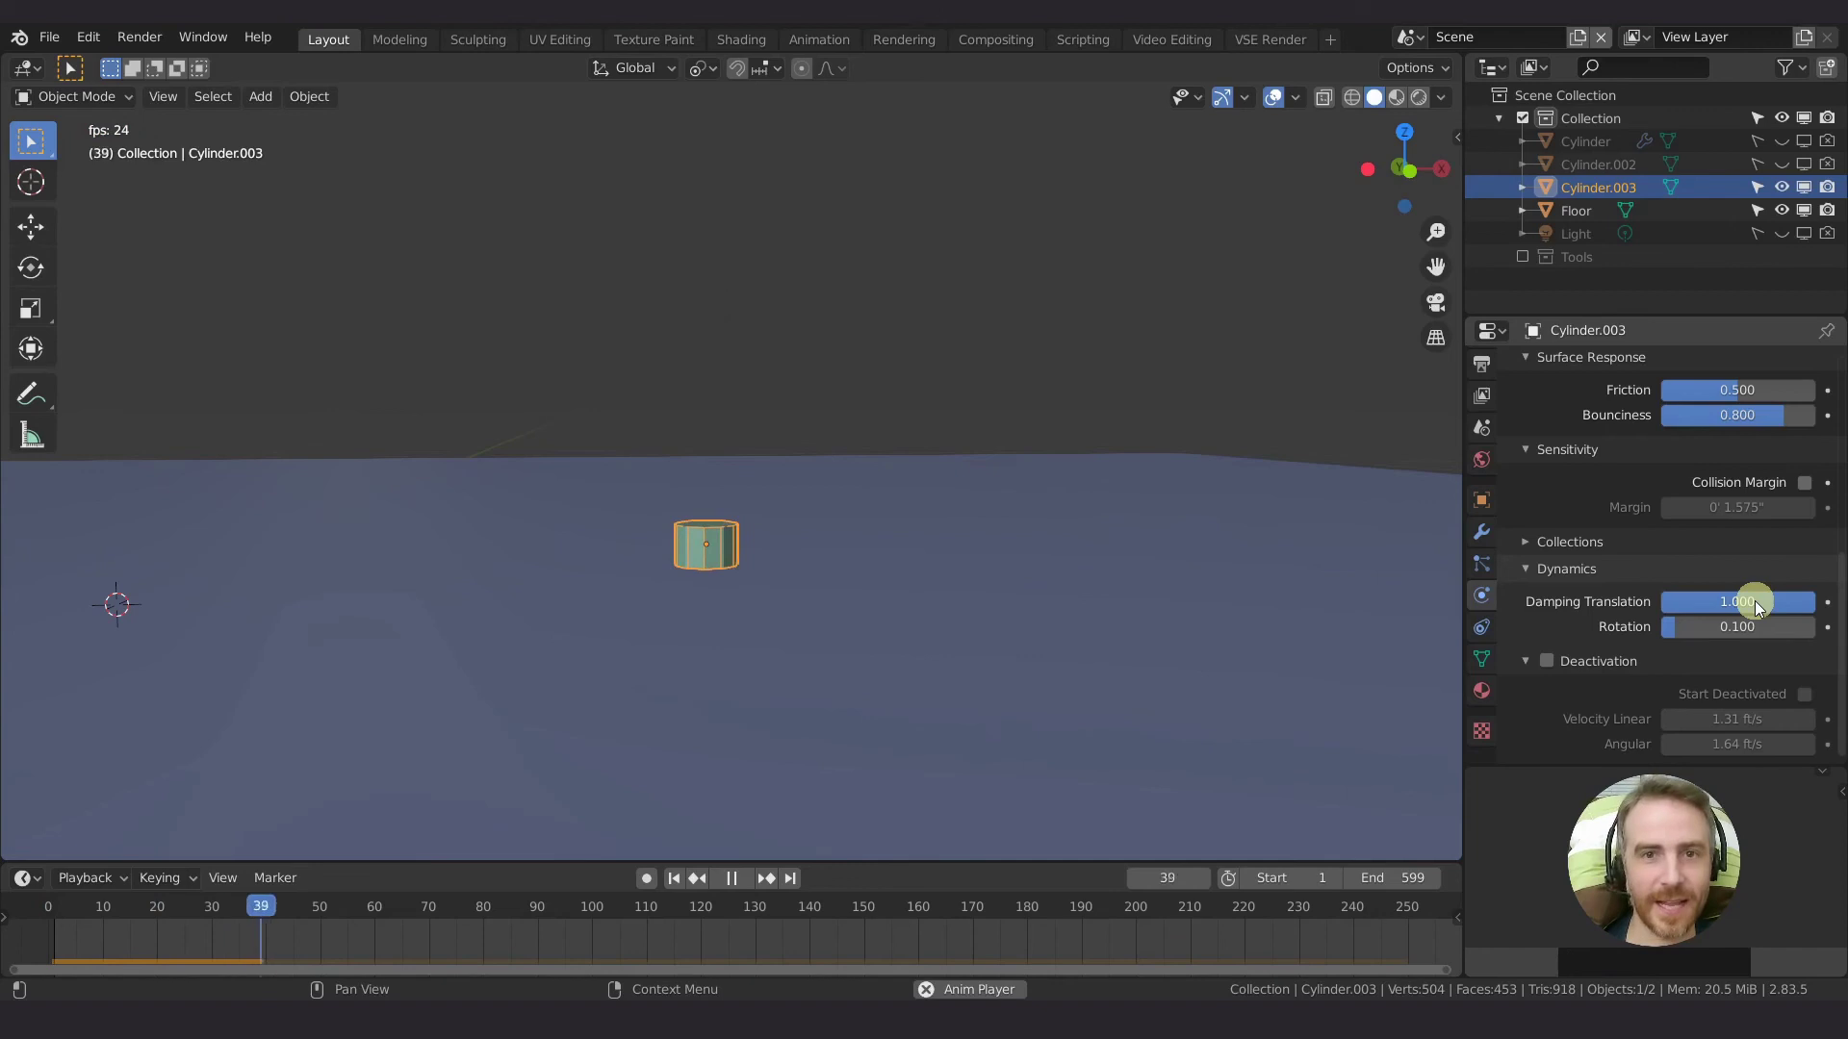
key(space)
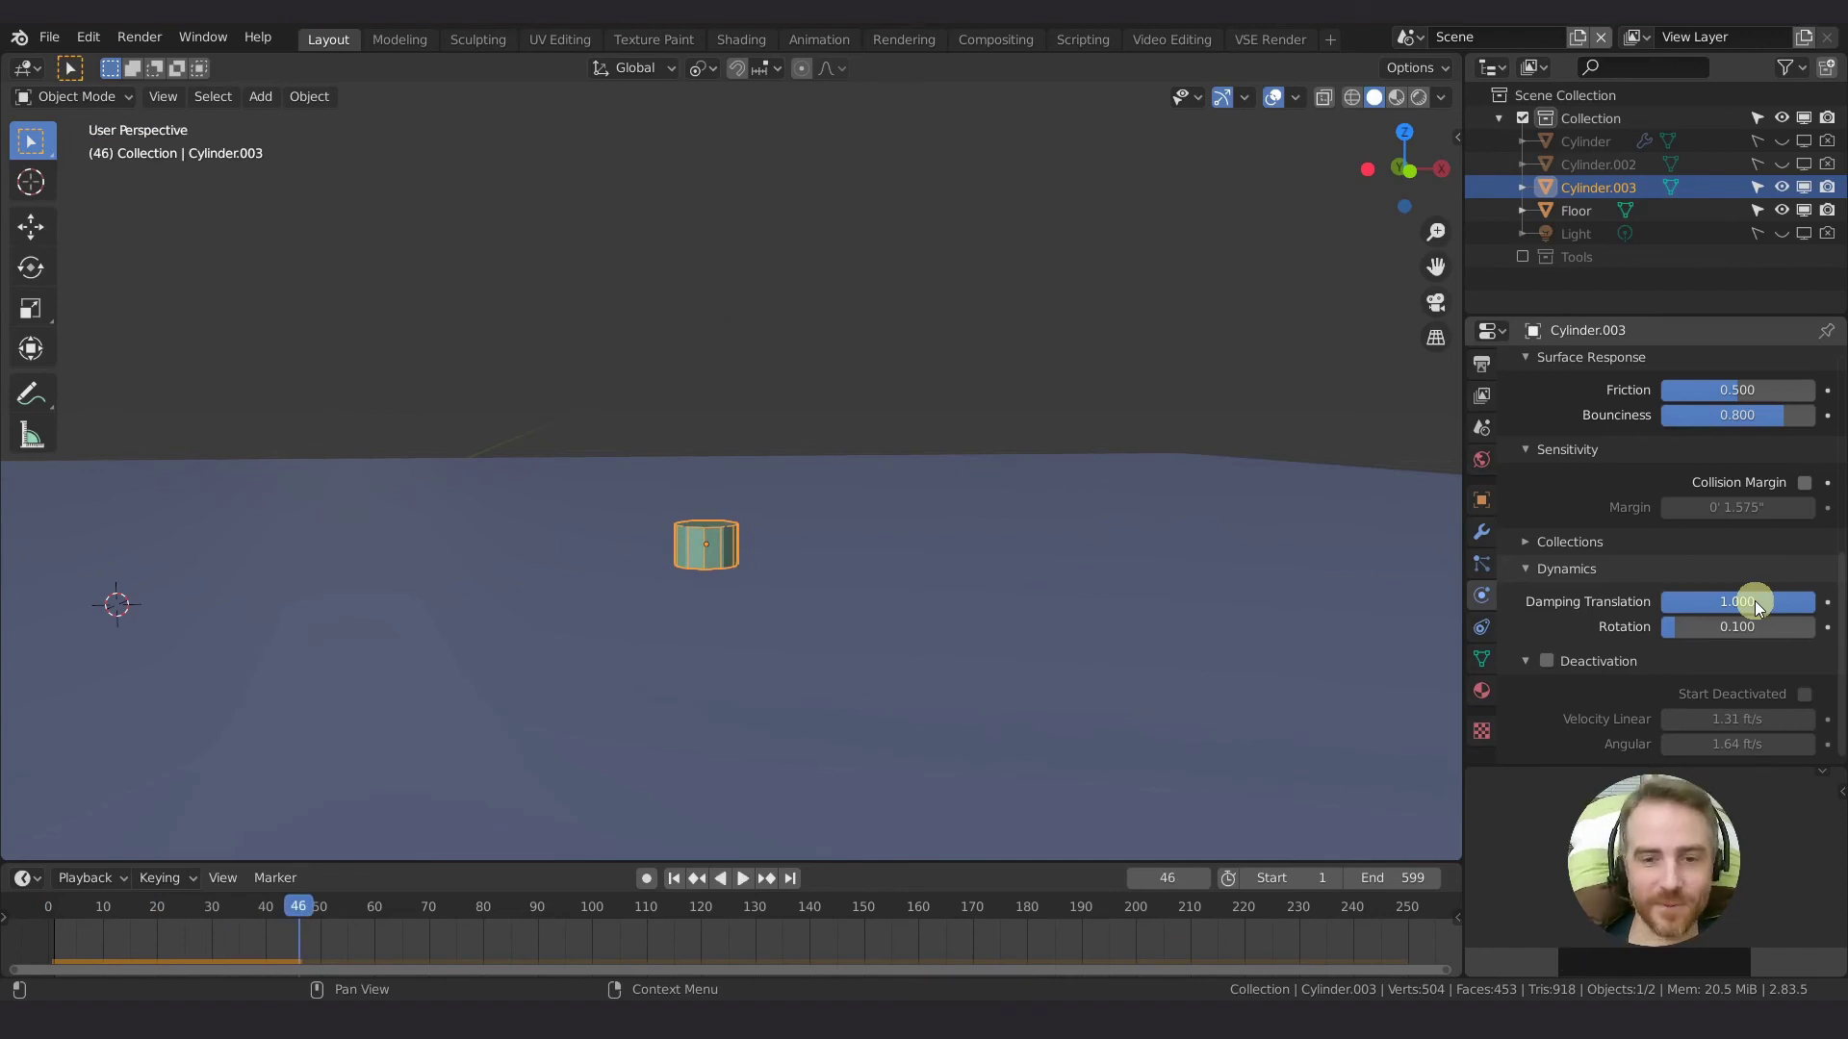
click(1753, 600)
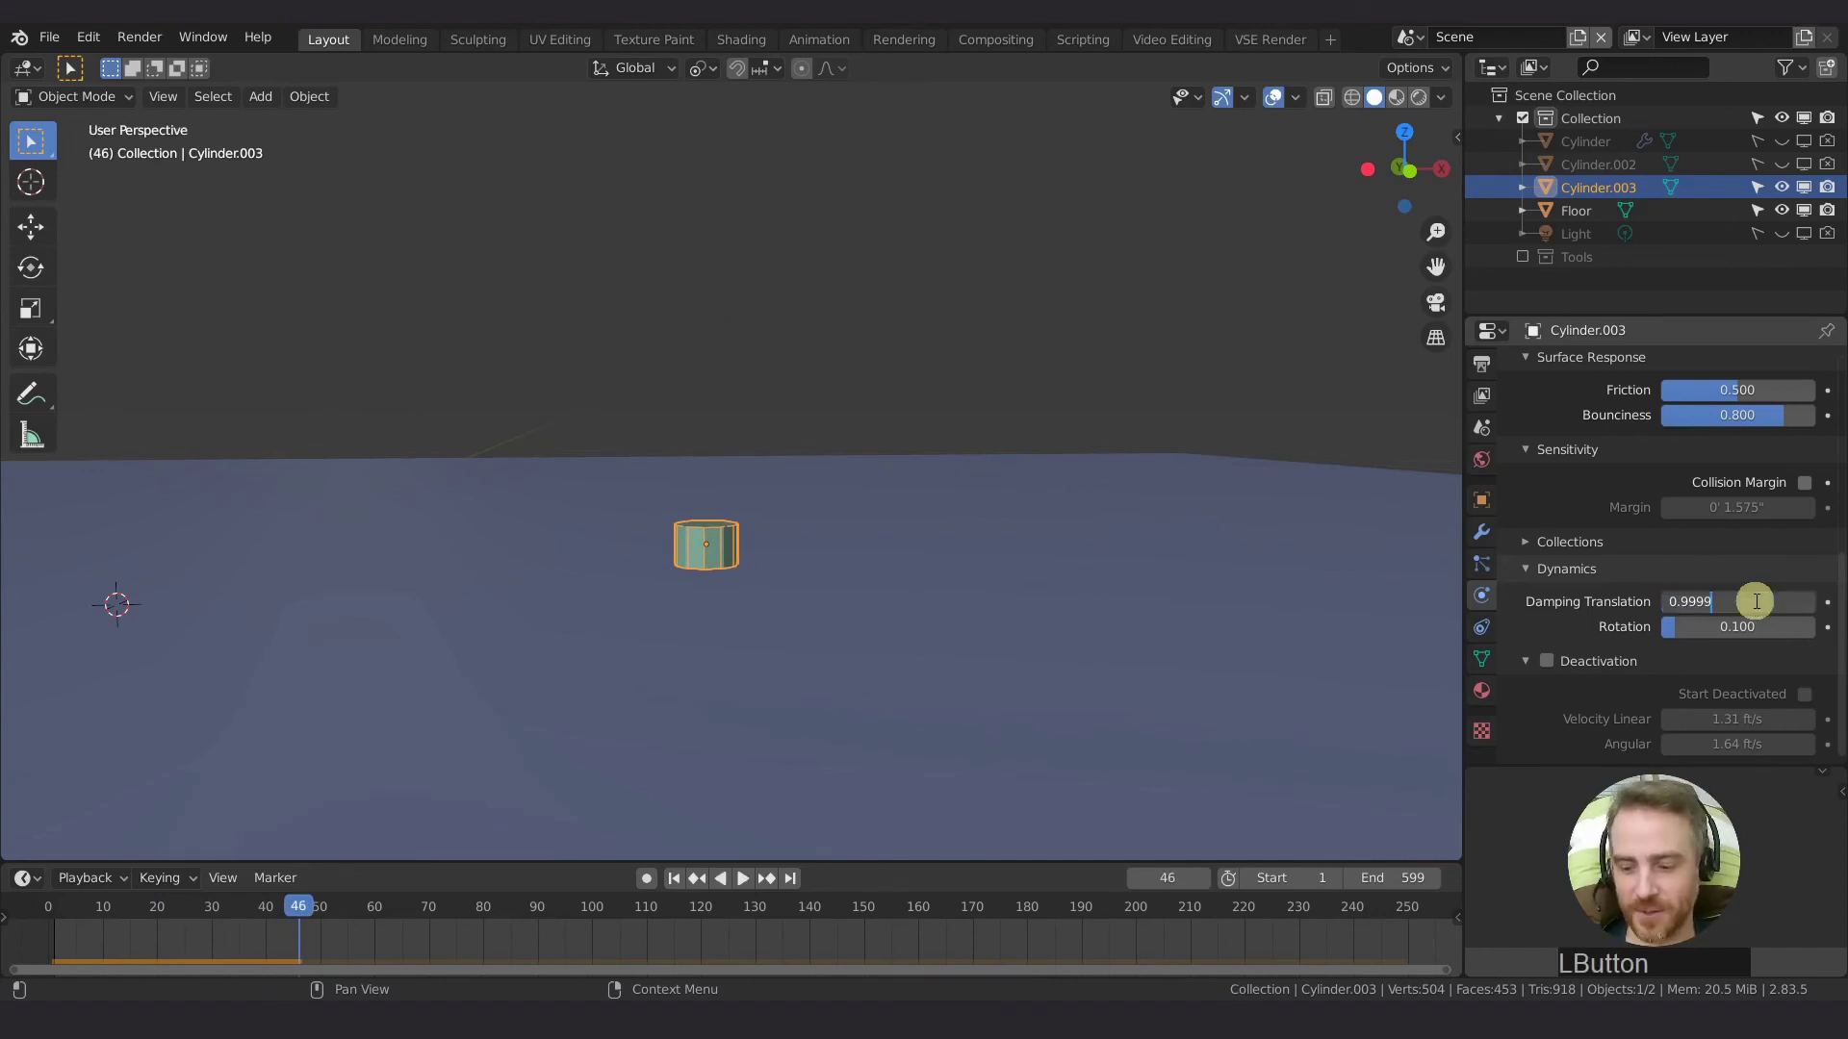
key(Return)
key(shift+Left)
key(space)
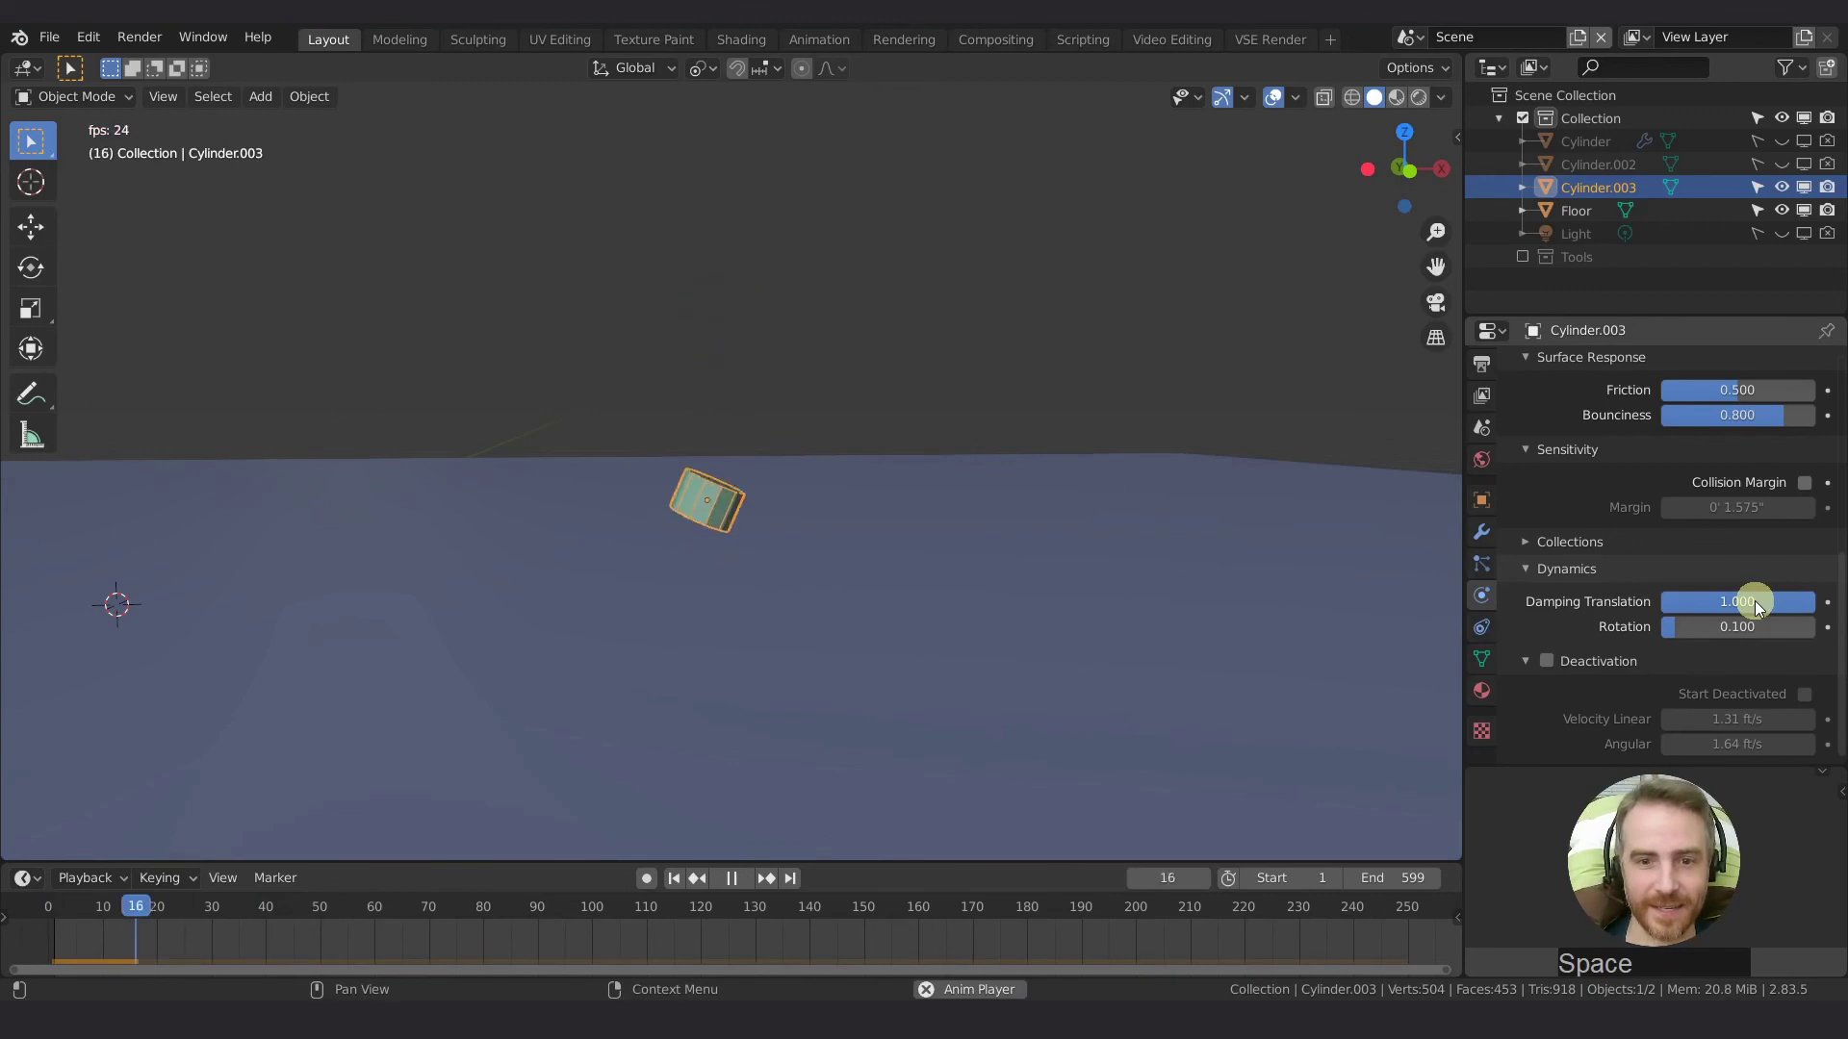
key(space)
click(1753, 600)
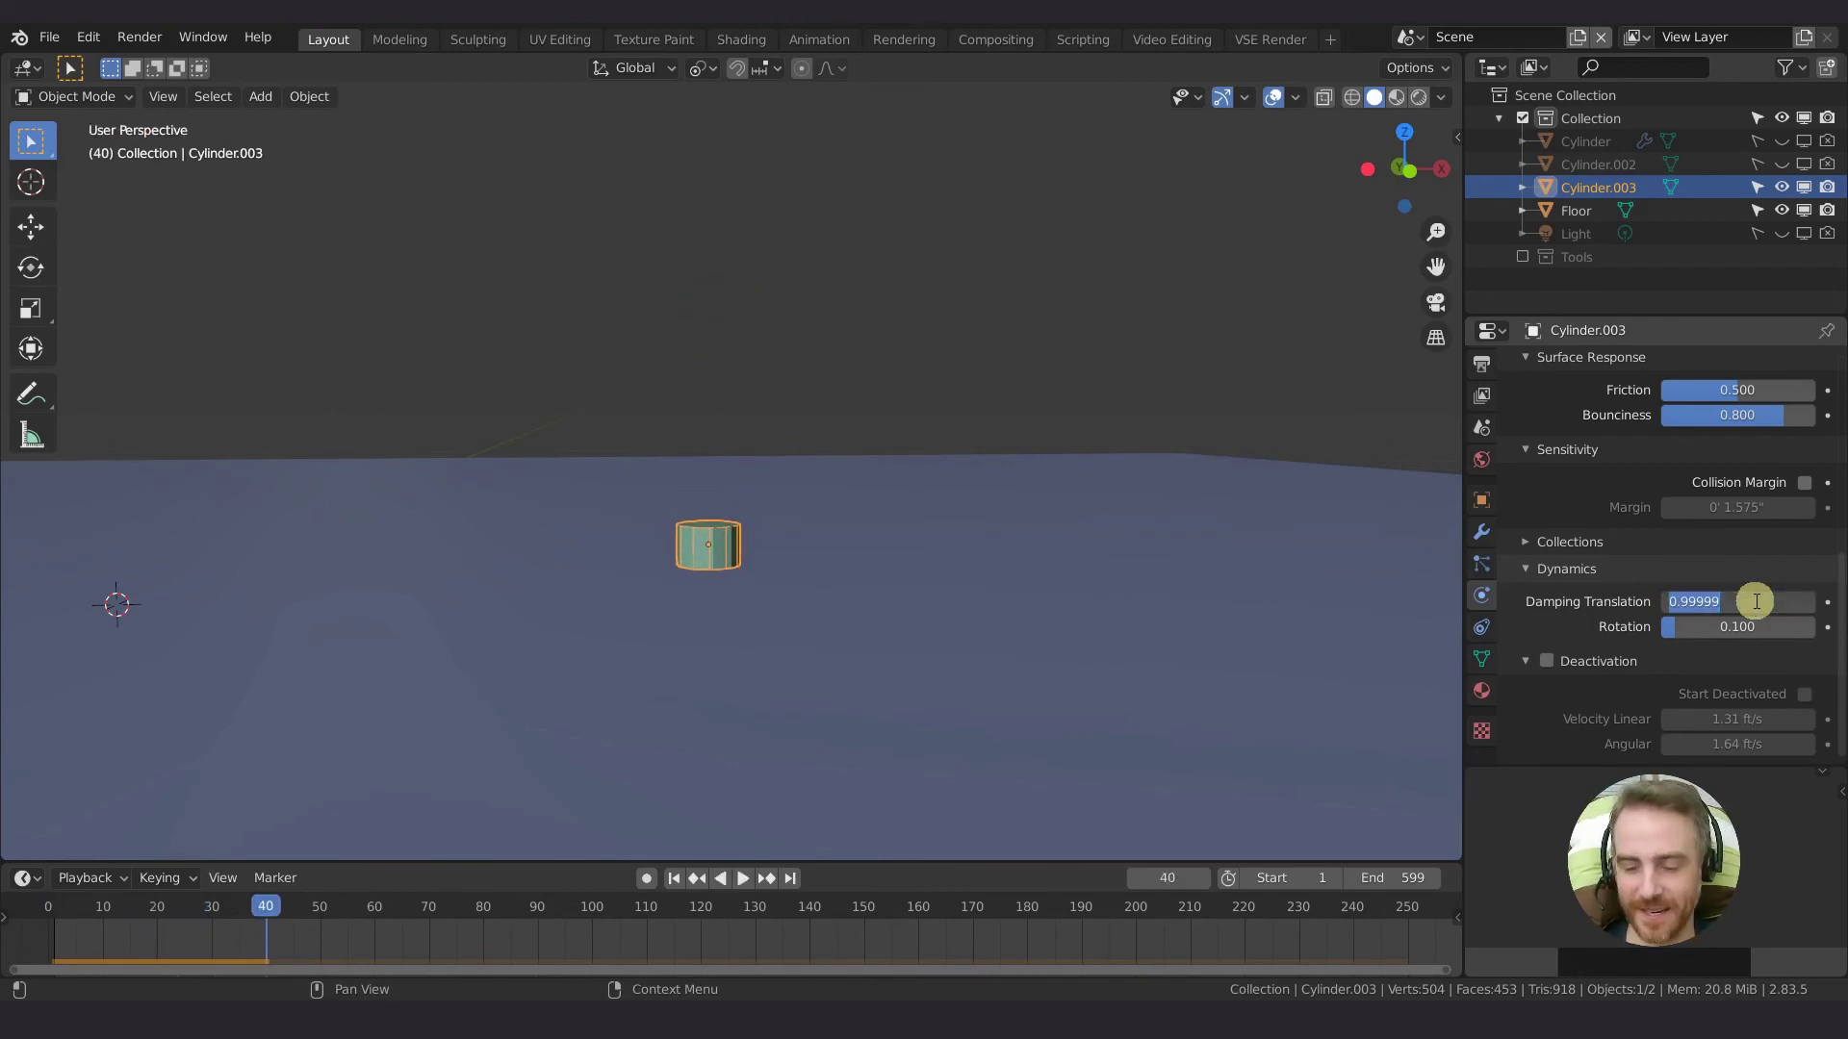
Step: Enter .04 as Damping Translation and replay the cylinder's quick drop from frame 1
click(1757, 602)
text(.)
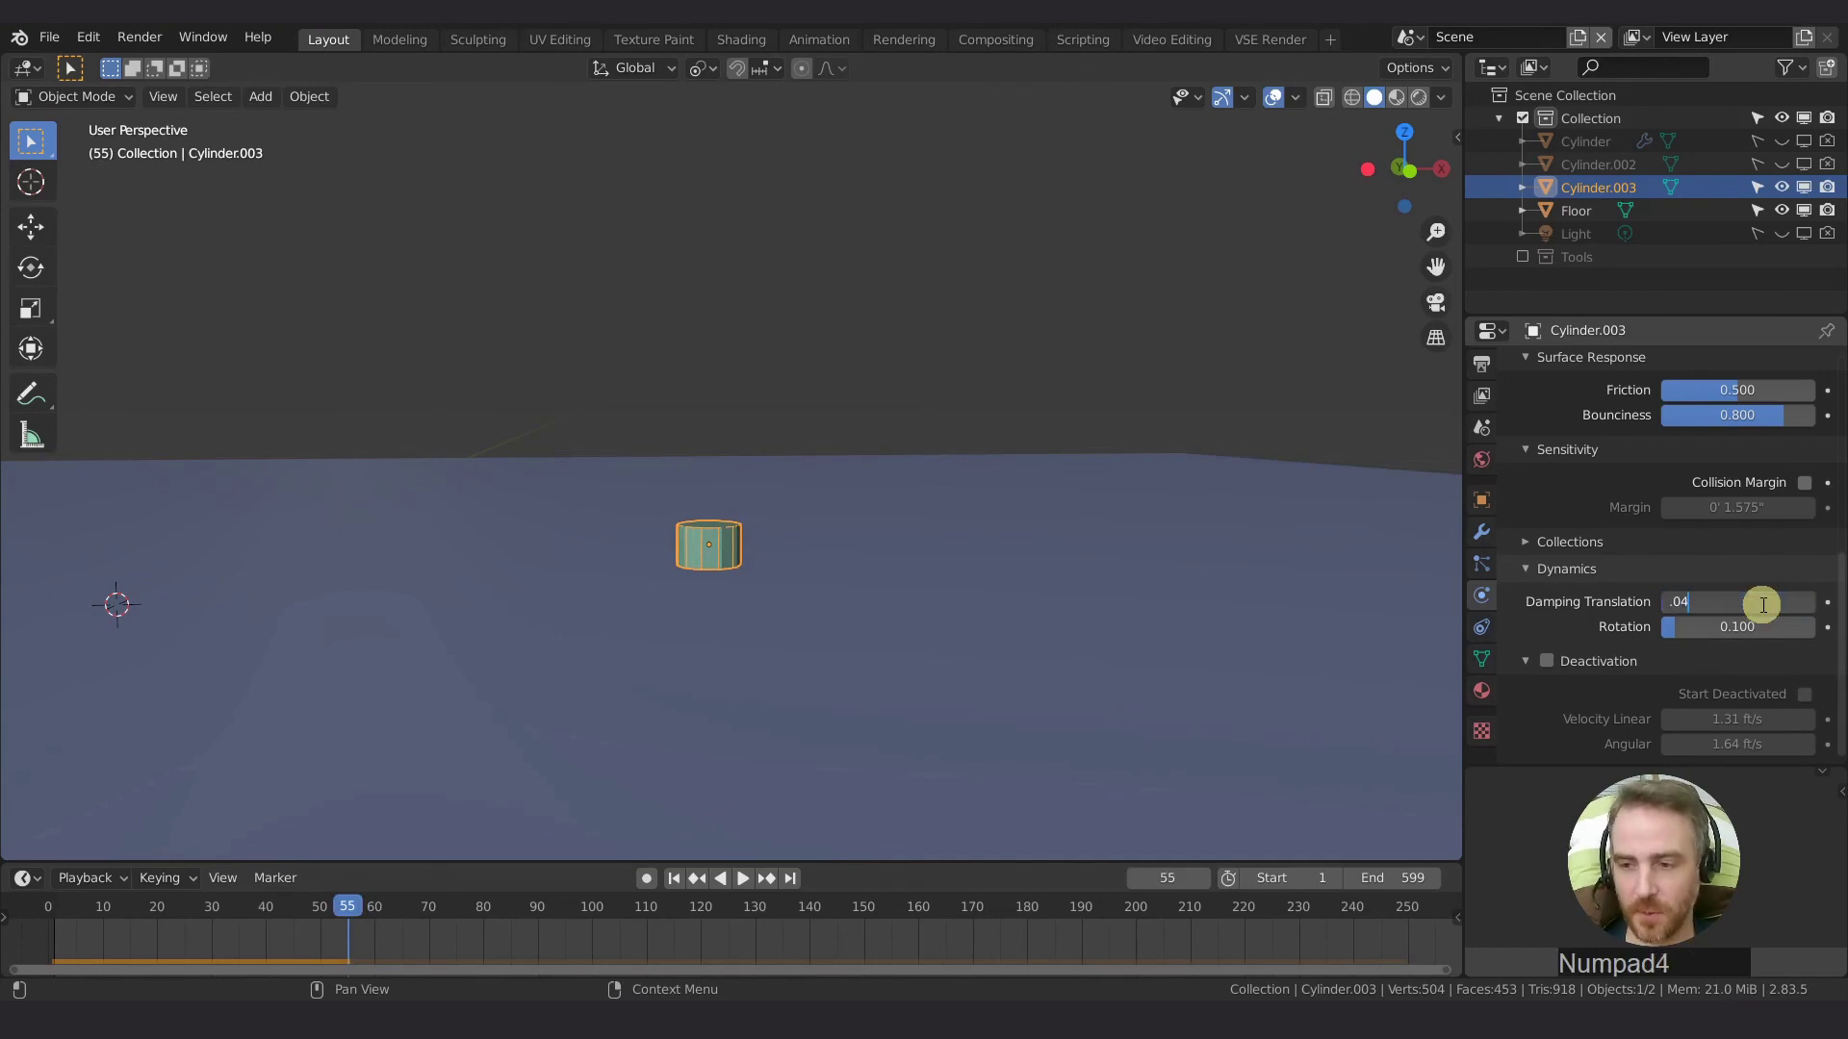
text(04)
key(Return)
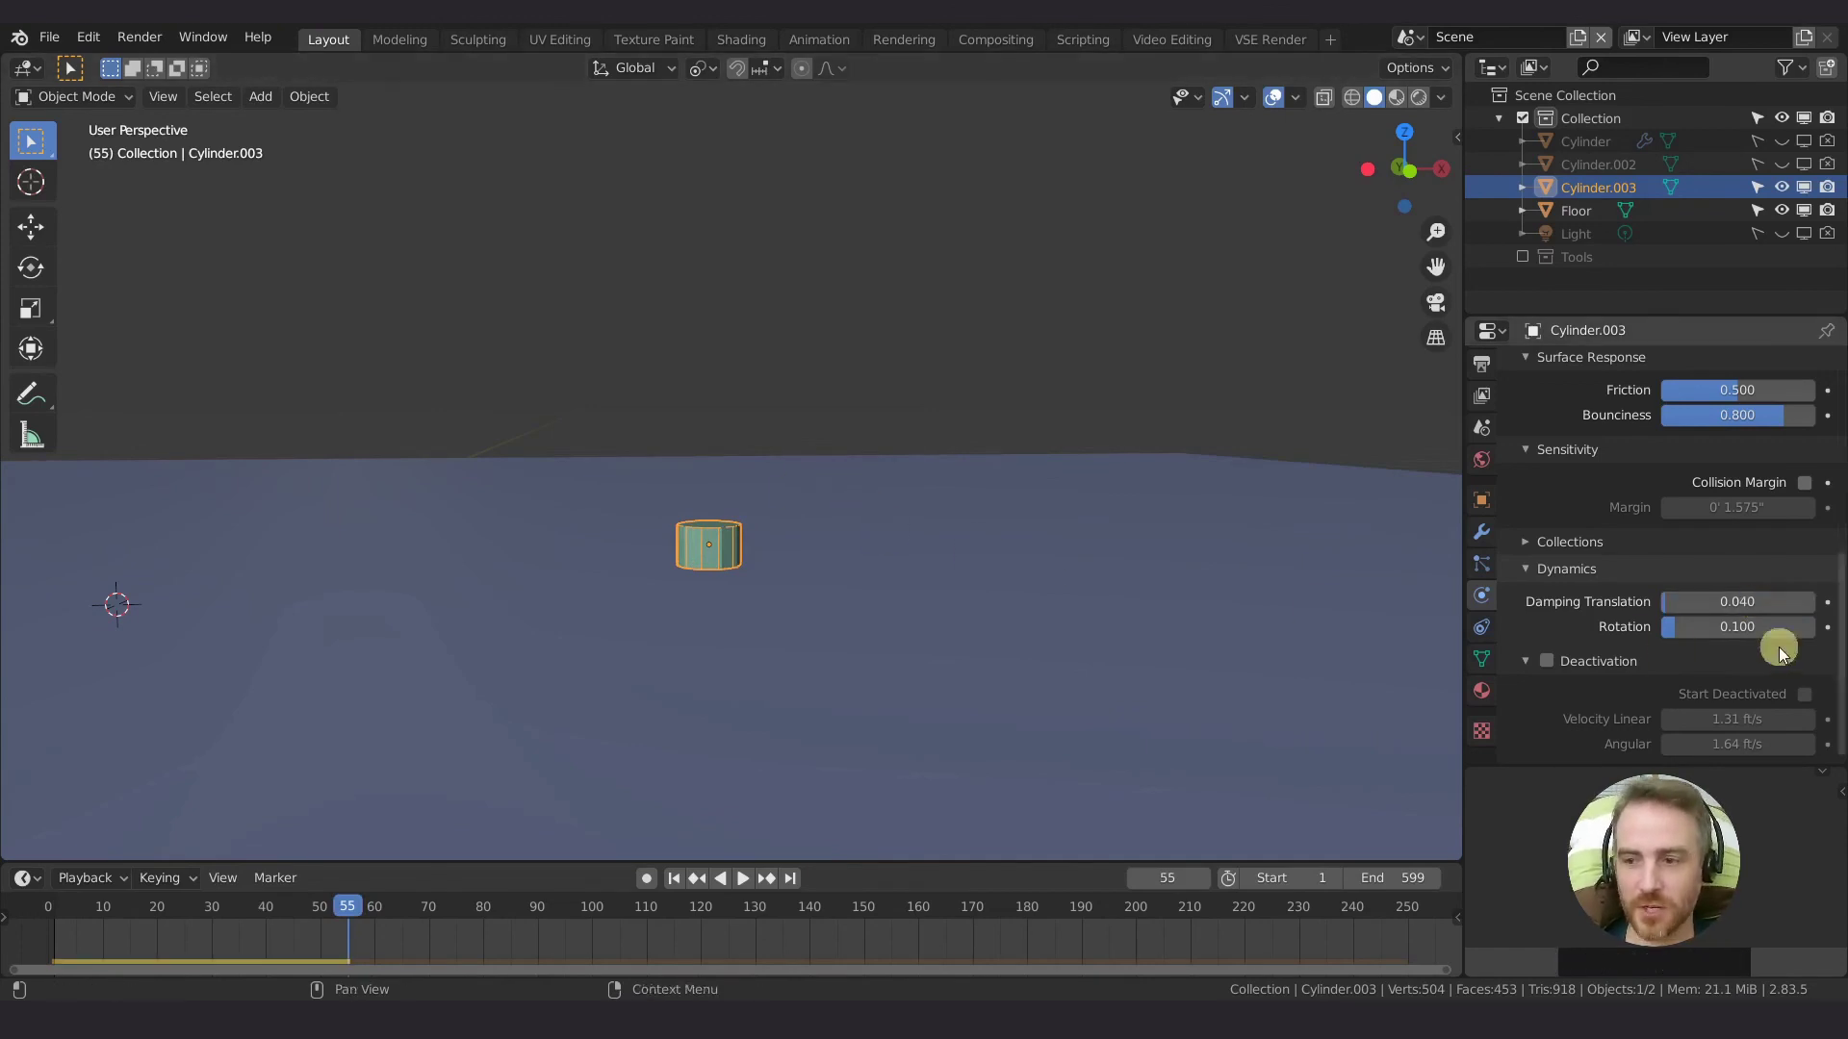
key(shift+Left)
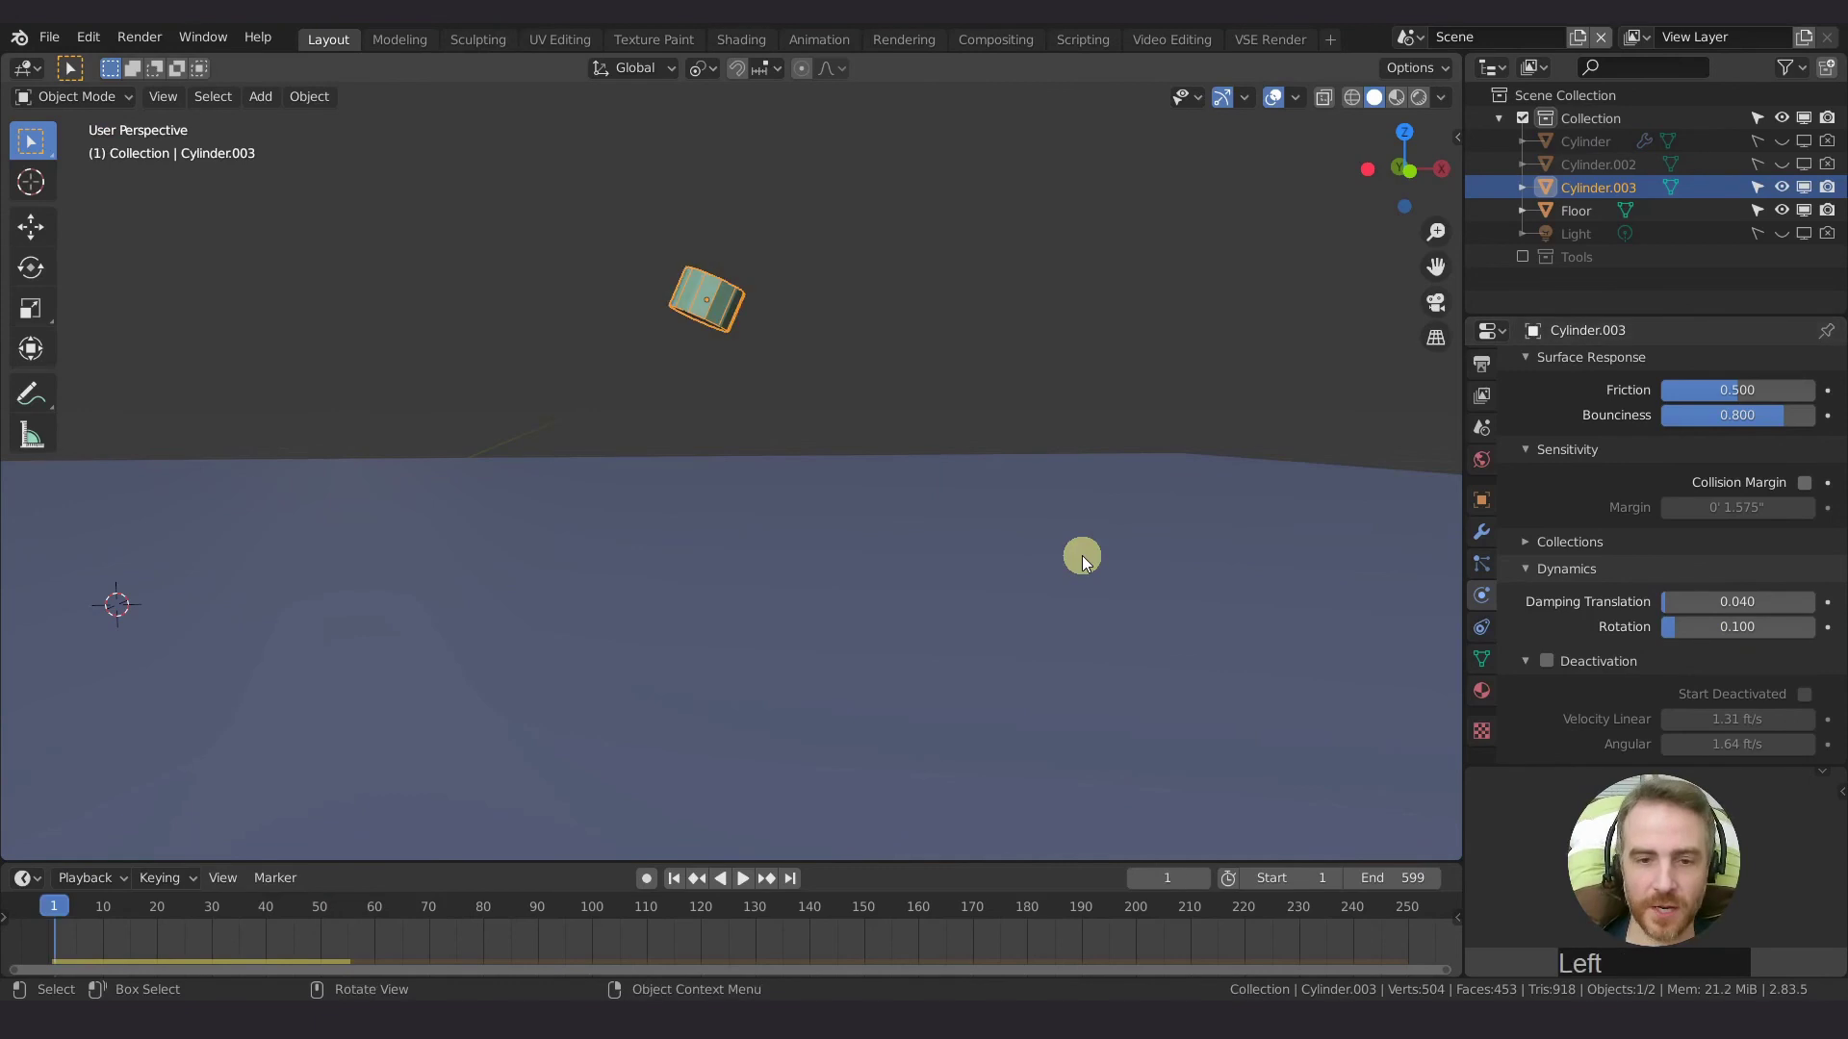
key(space)
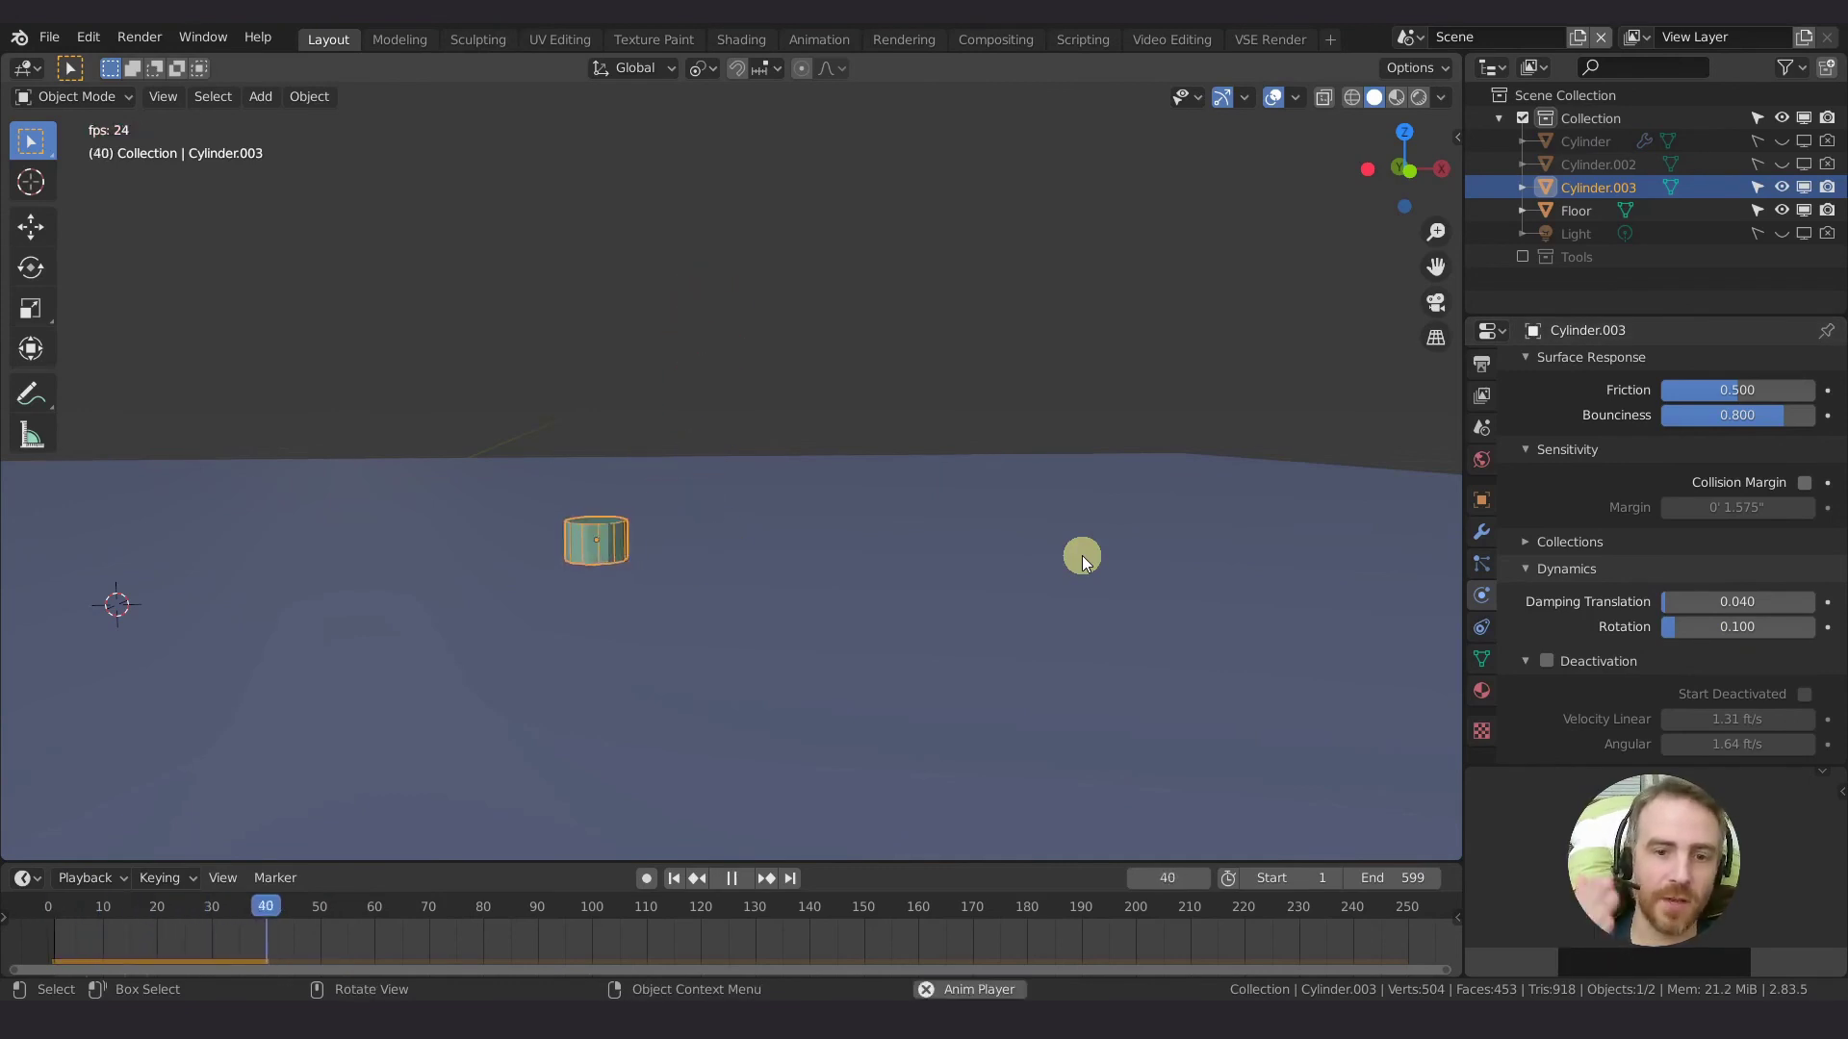
key(space)
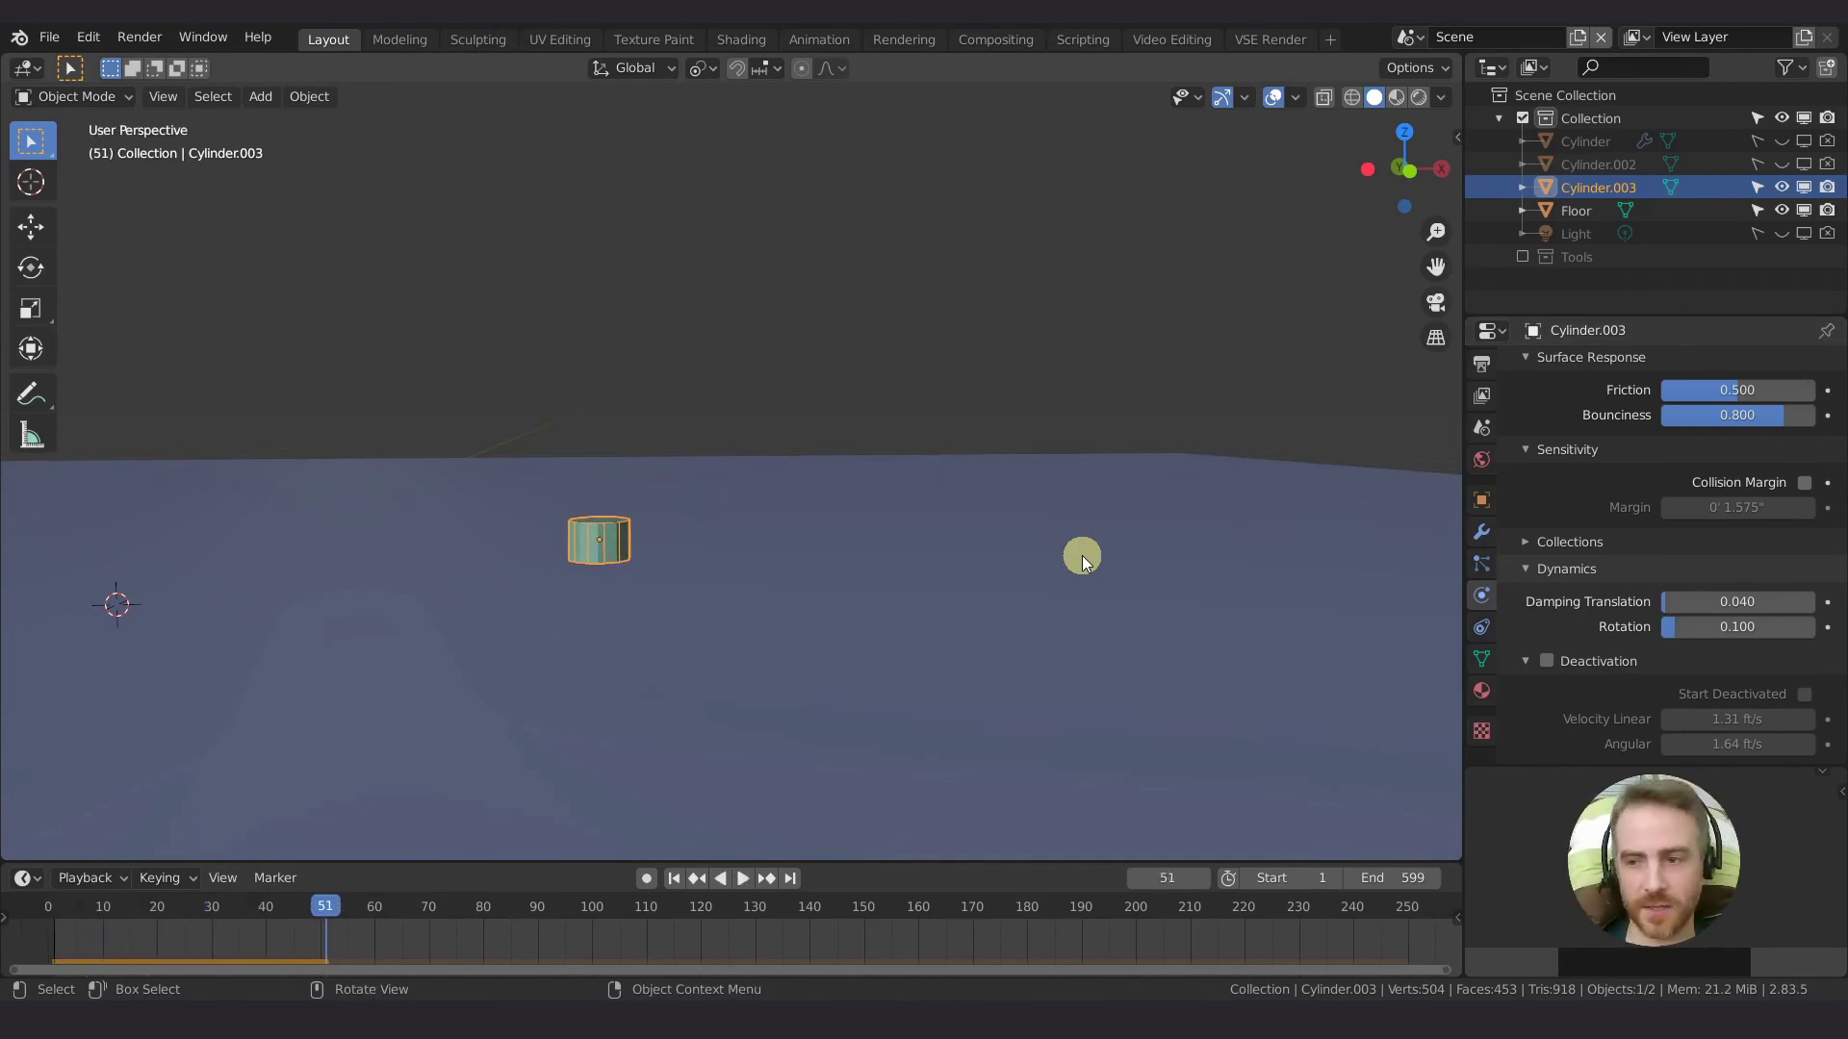
Step: Drag rotation damping from 0.100 to 1.000 and replay the drop from frame 1
drag(1711, 627, 1838, 626)
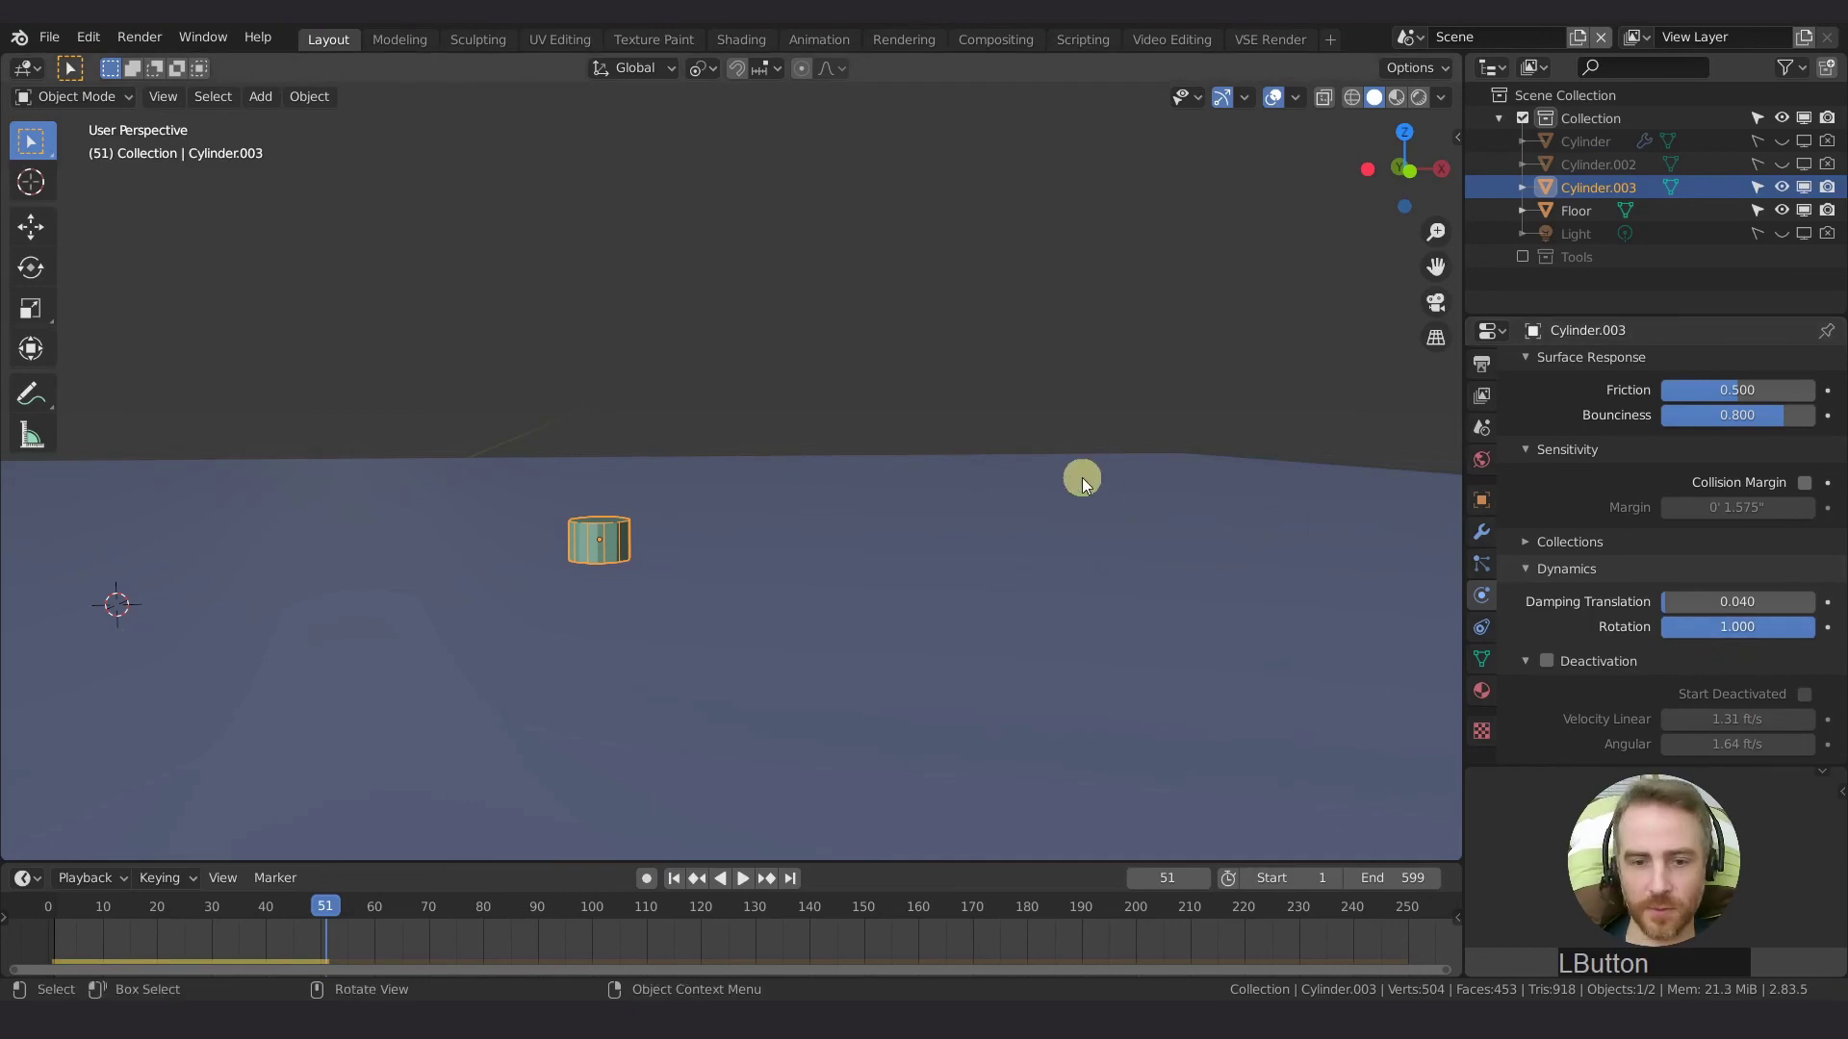
key(shift+Left)
key(space)
key(space)
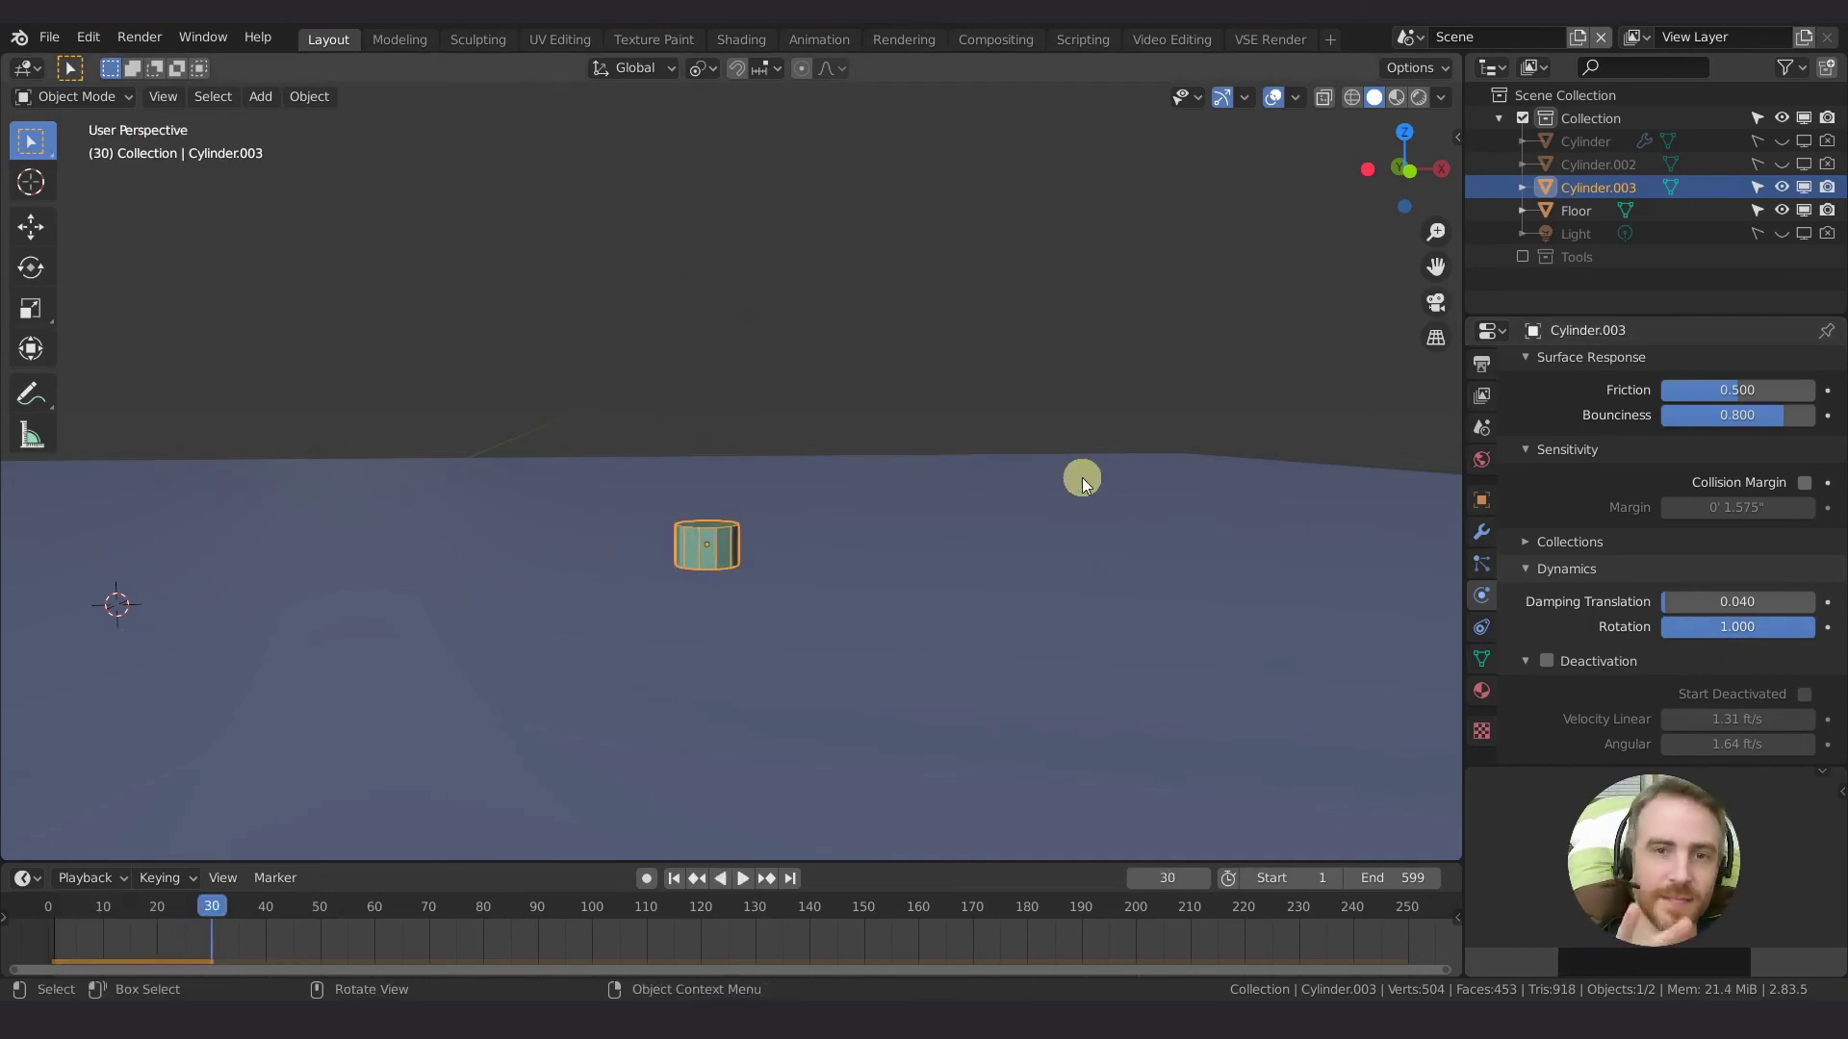